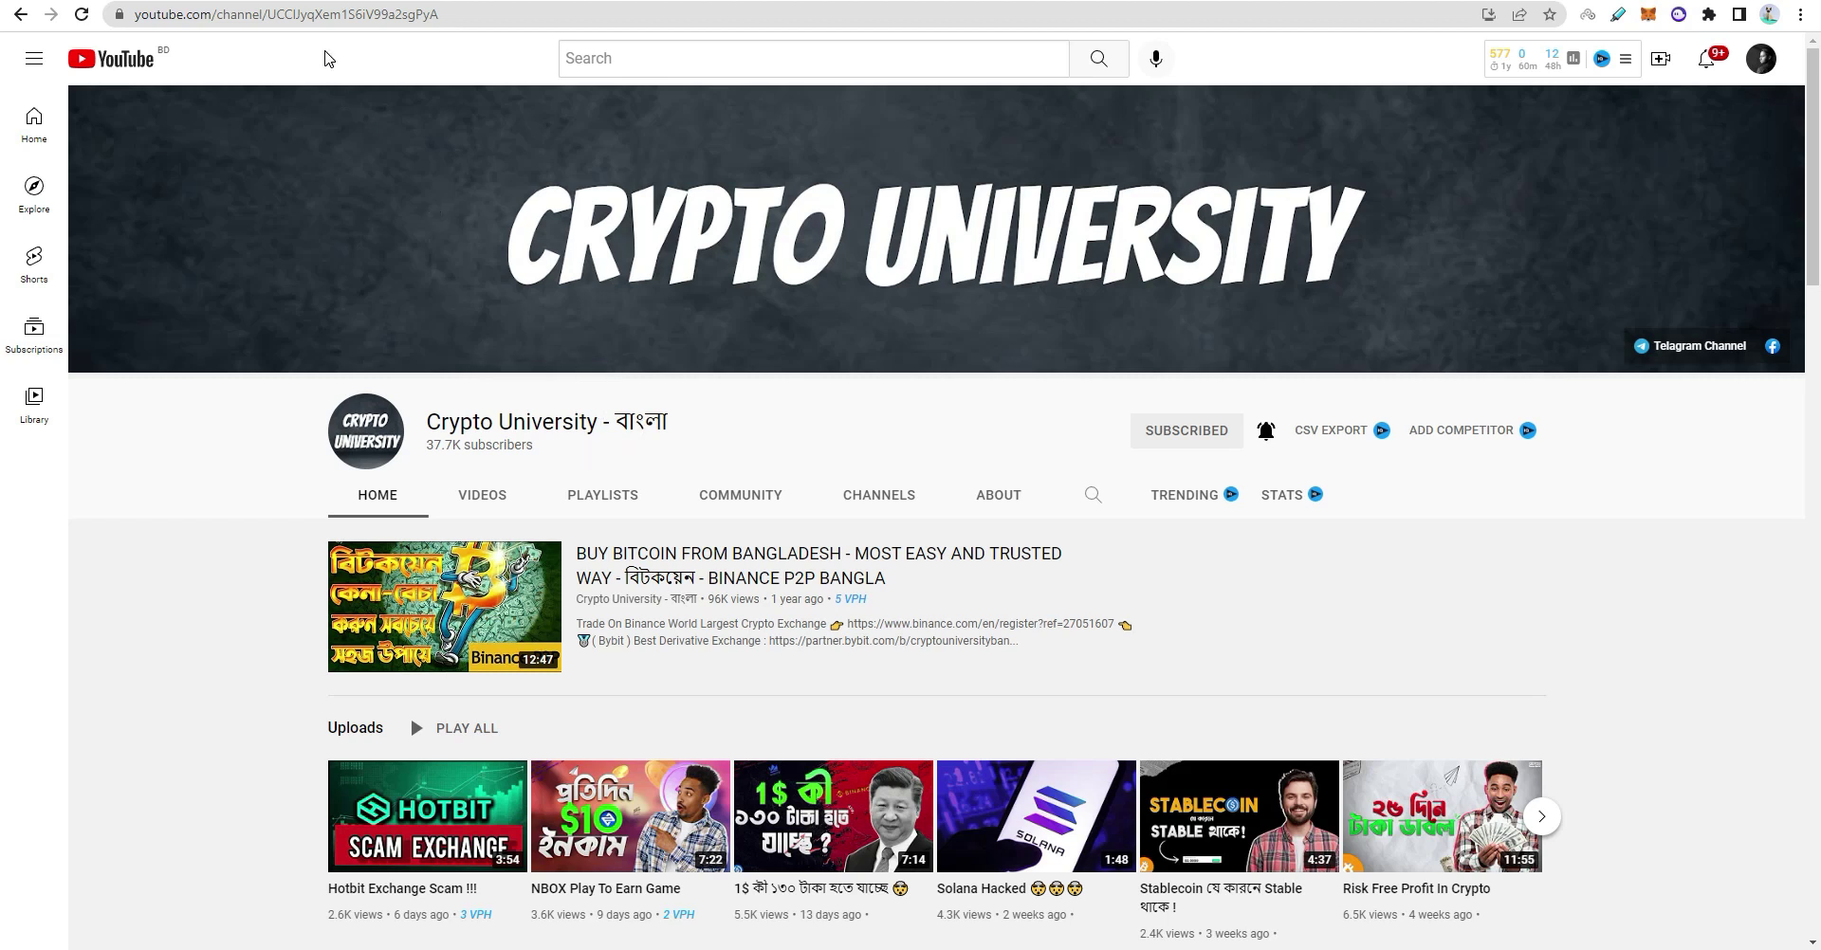
Switch to the CoinGecko tab showing the Ethereum Name Service (ENS) token at $12.79
key("ctrl+Tab")
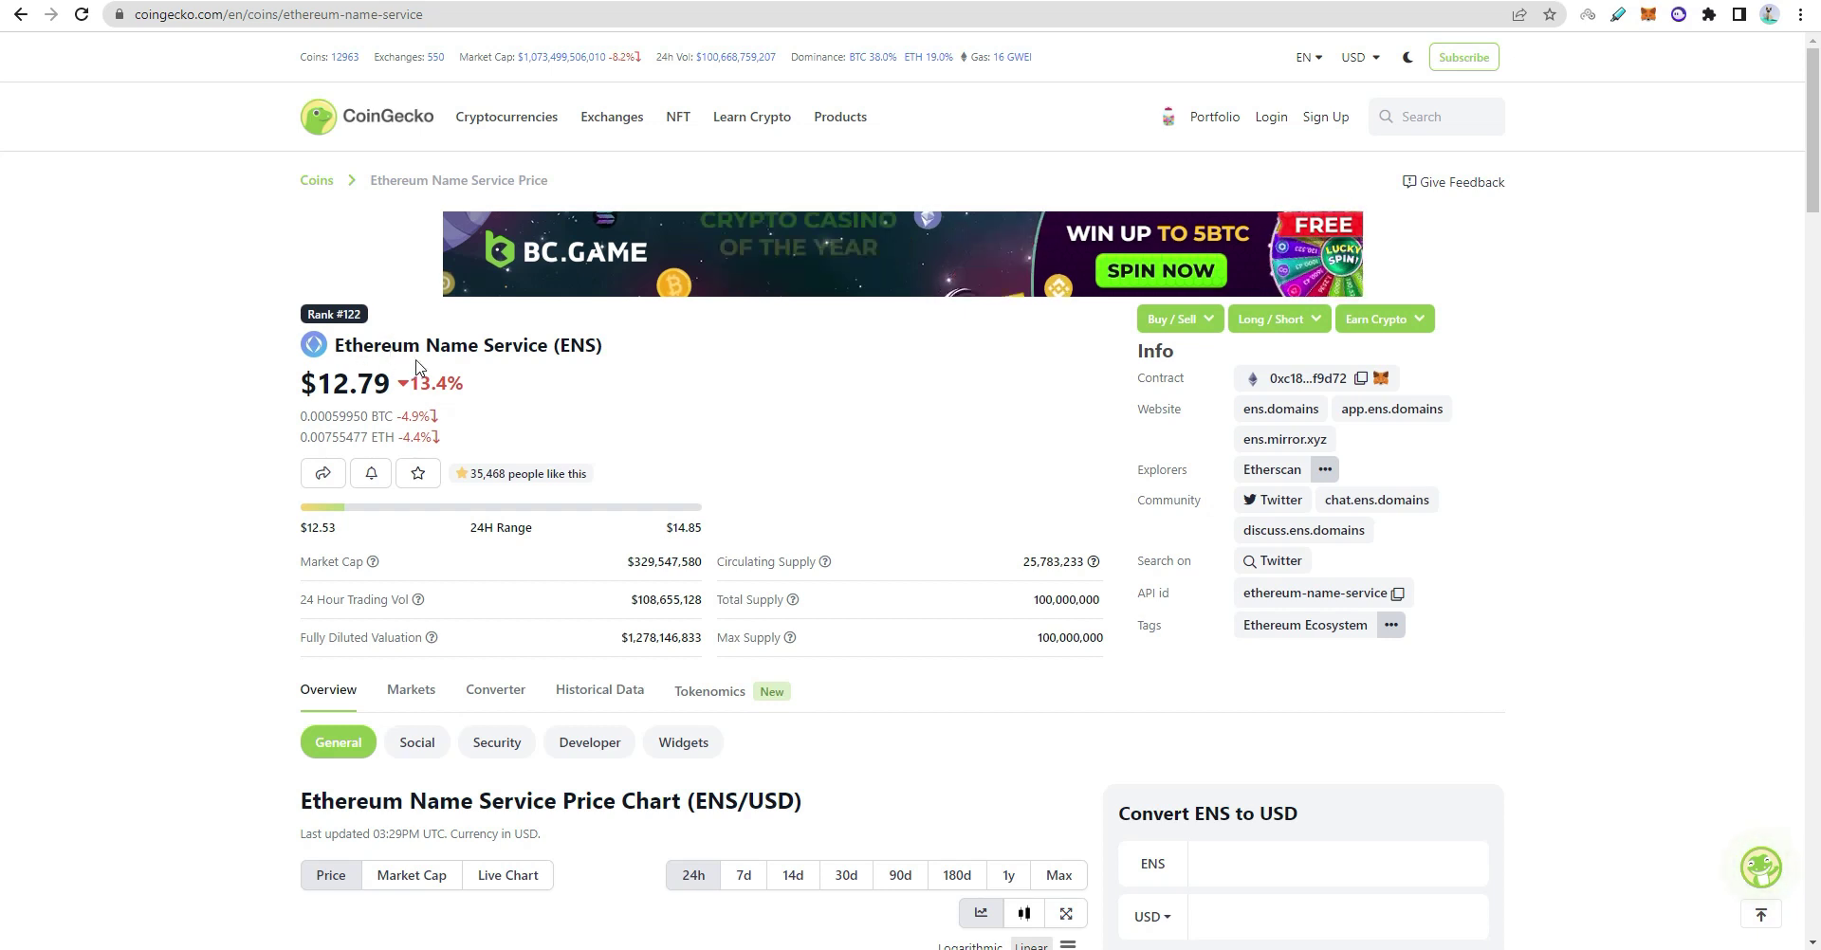
Bring up The Coin Republic article on 000.eth selling for 300 ETH
key("ctrl+Tab")
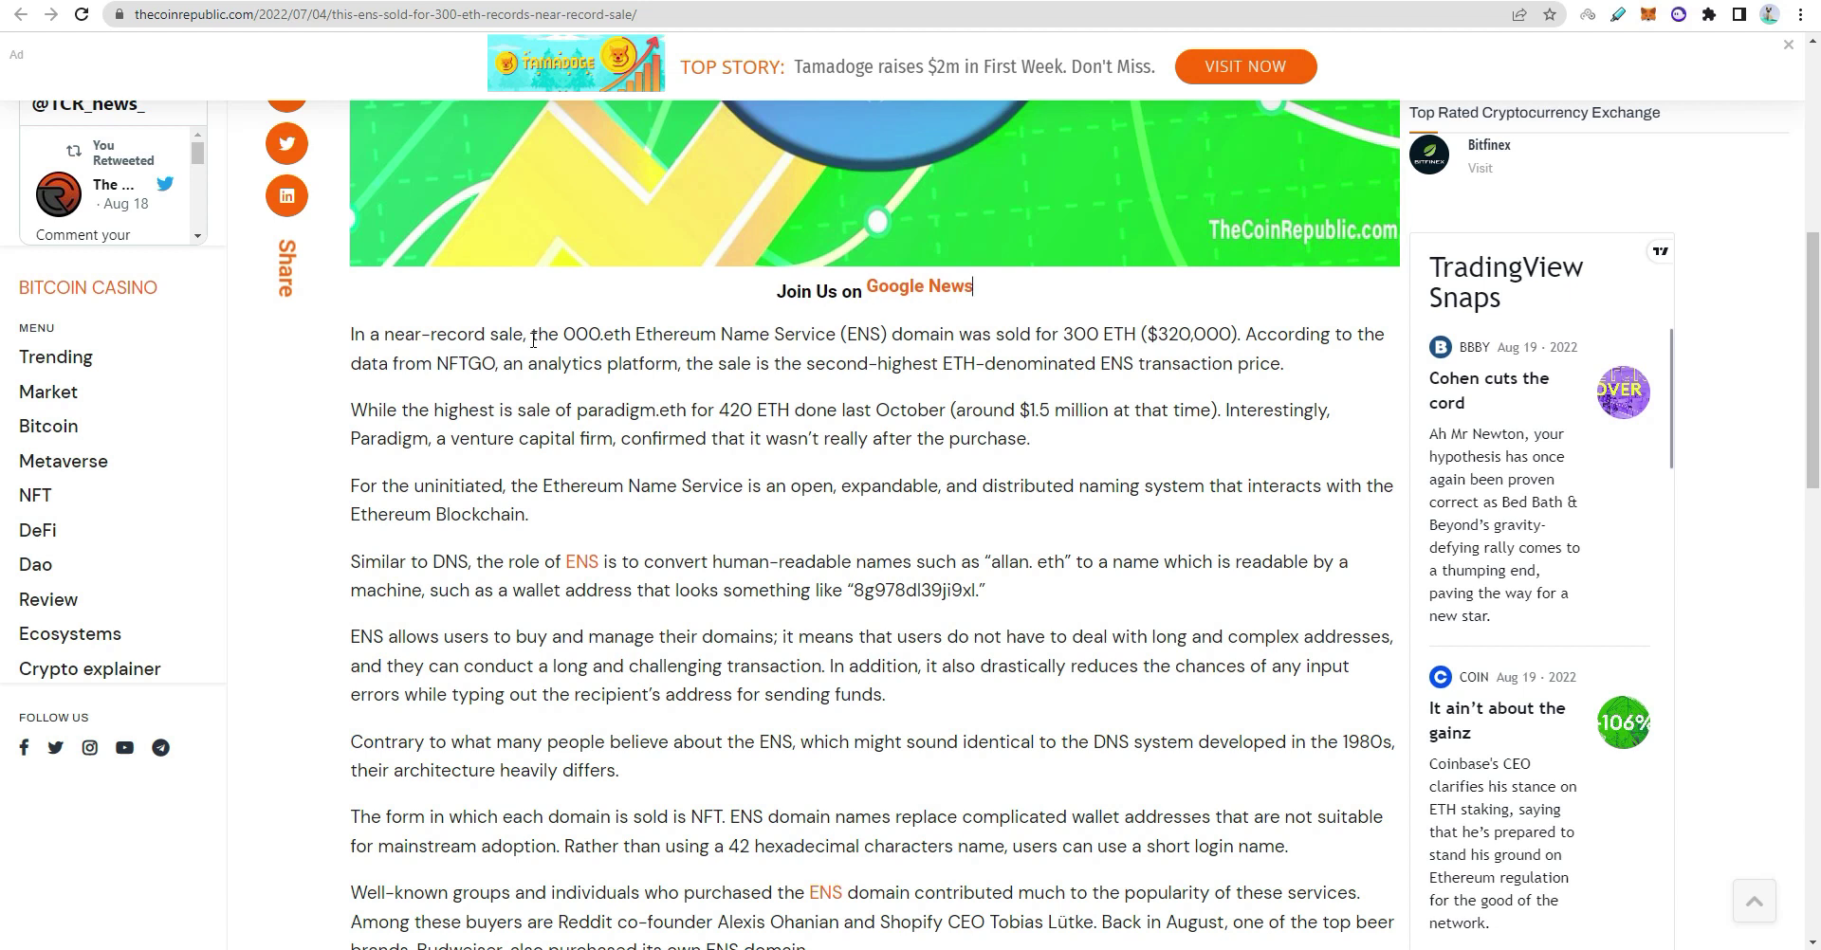
Highlight the name 000.eth and its 300 ETH sale price in The Coin Republic article
left_click_drag(533, 339, 635, 337)
left_click(566, 336)
double_click(566, 336)
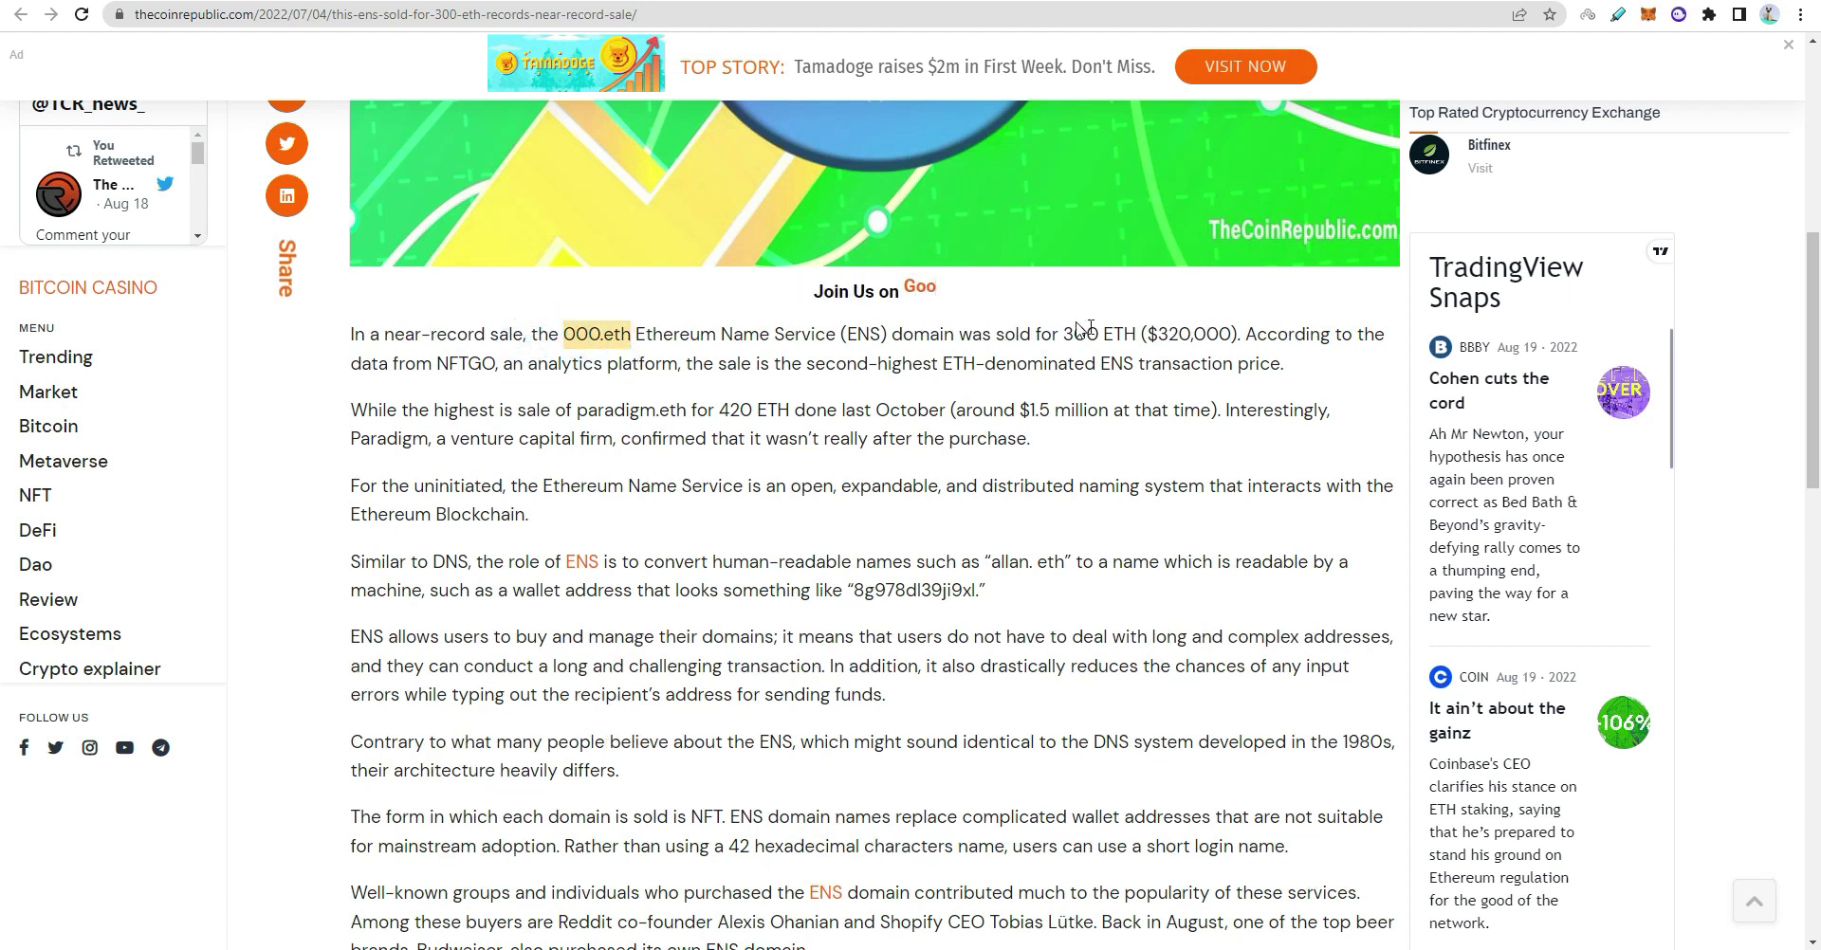
left_click_drag(1074, 337, 1221, 338)
left_click(1137, 334)
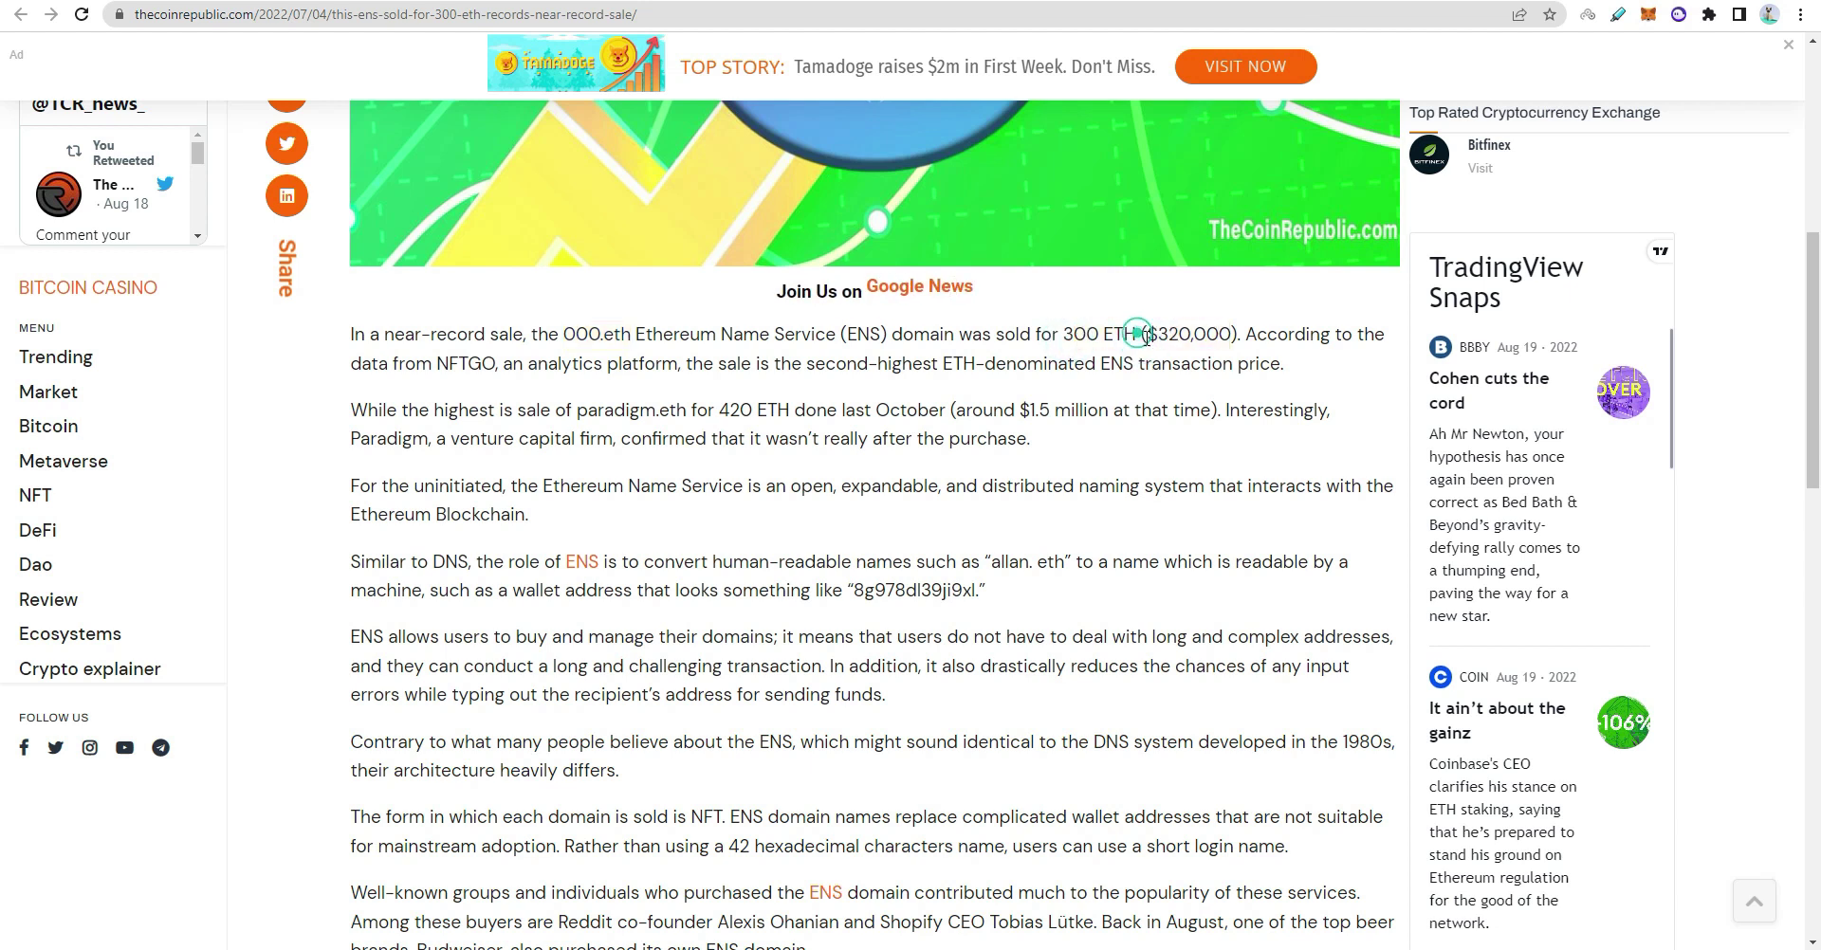
In the u.today article, point out the Abc name and highlight its 90 ETH price
key("ctrl+Tab")
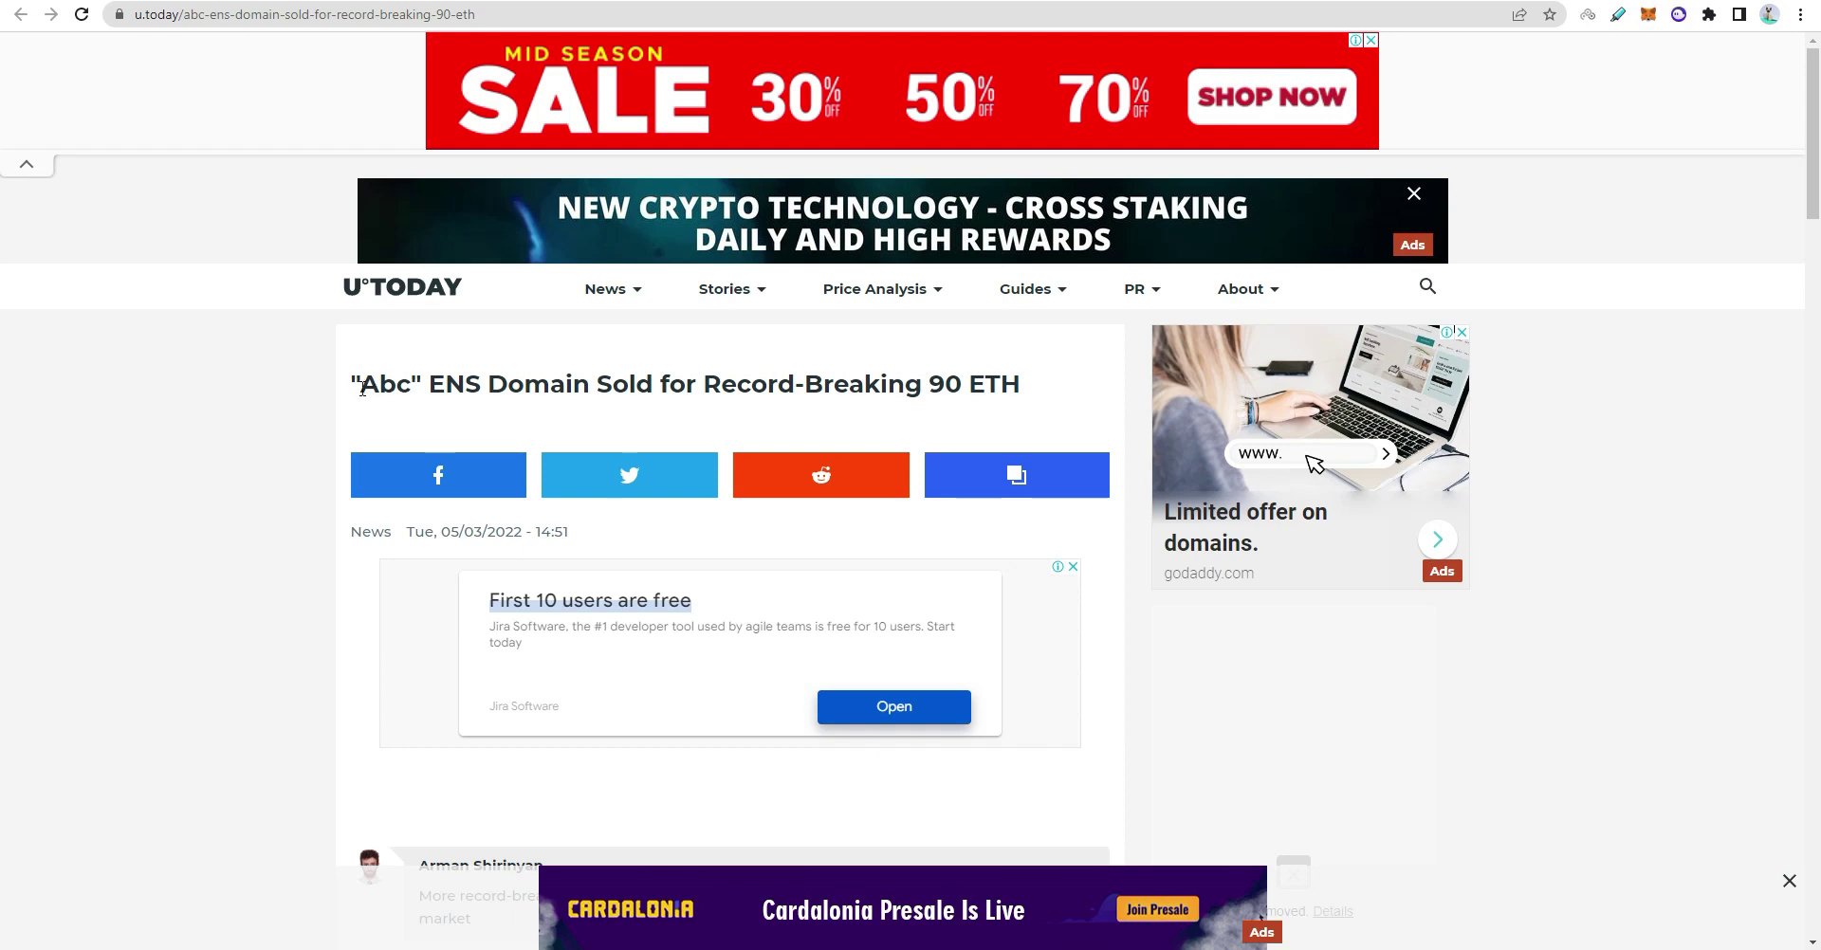
left_click(361, 386)
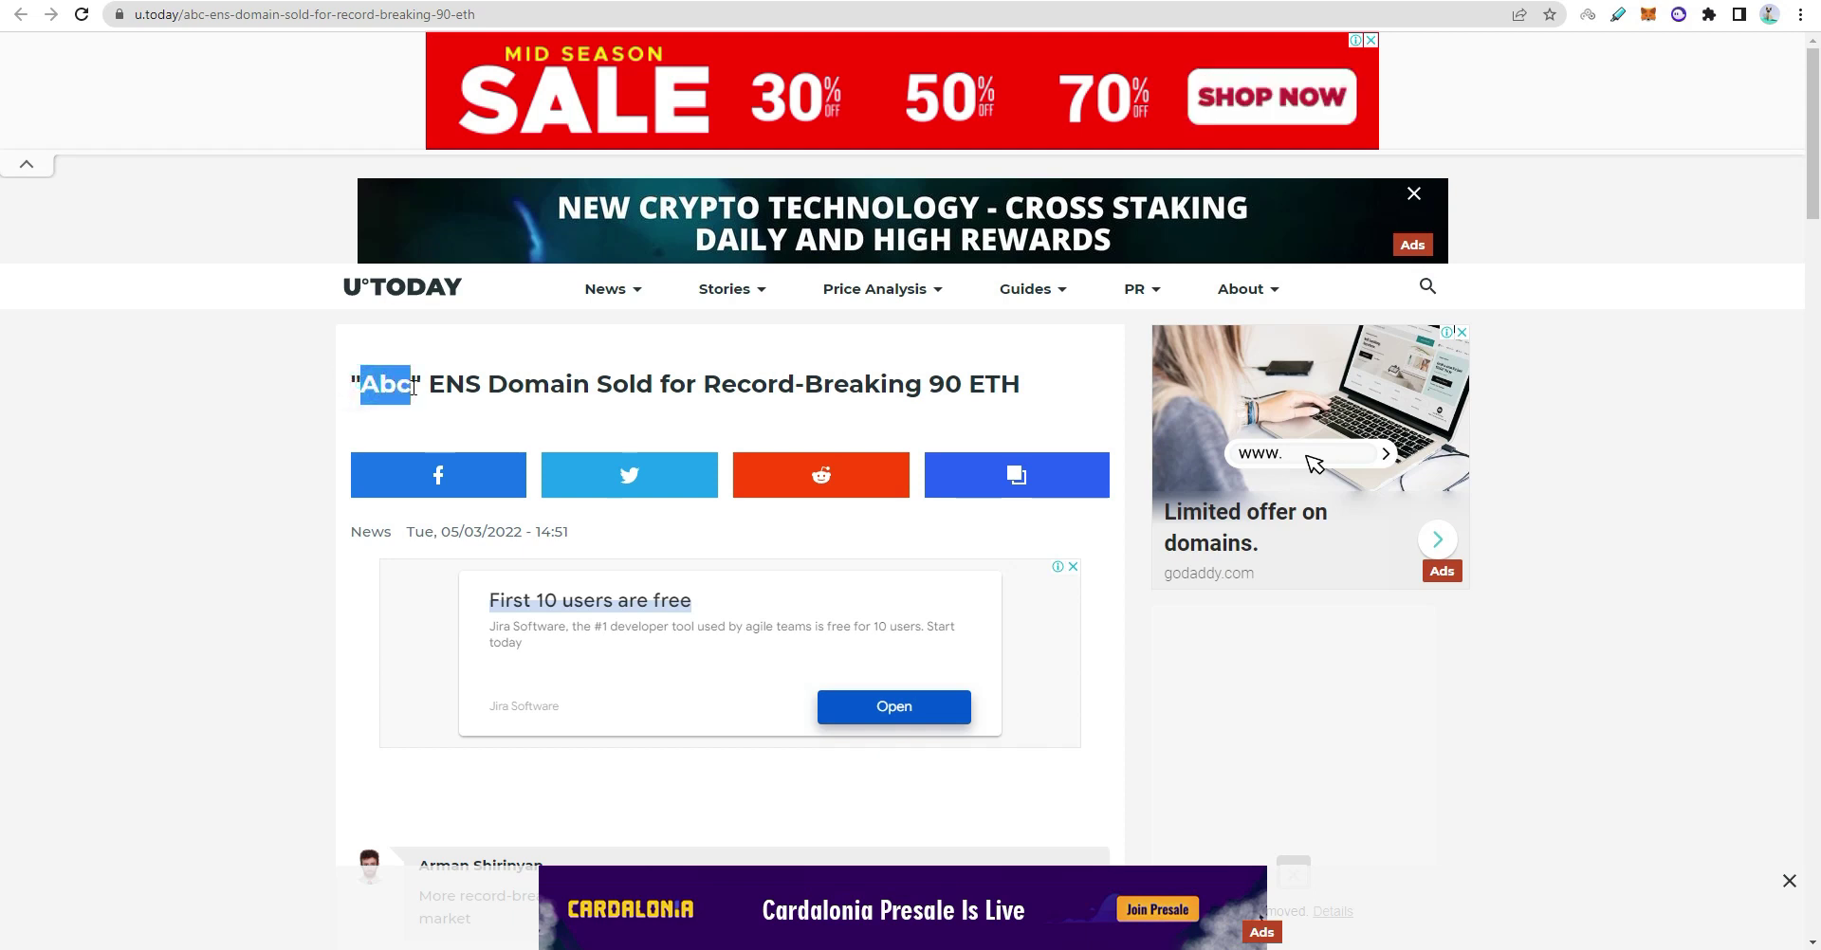
left_click_drag(929, 384, 1064, 394)
left_click(637, 346)
left_click(930, 384)
left_click_drag(930, 384, 1039, 390)
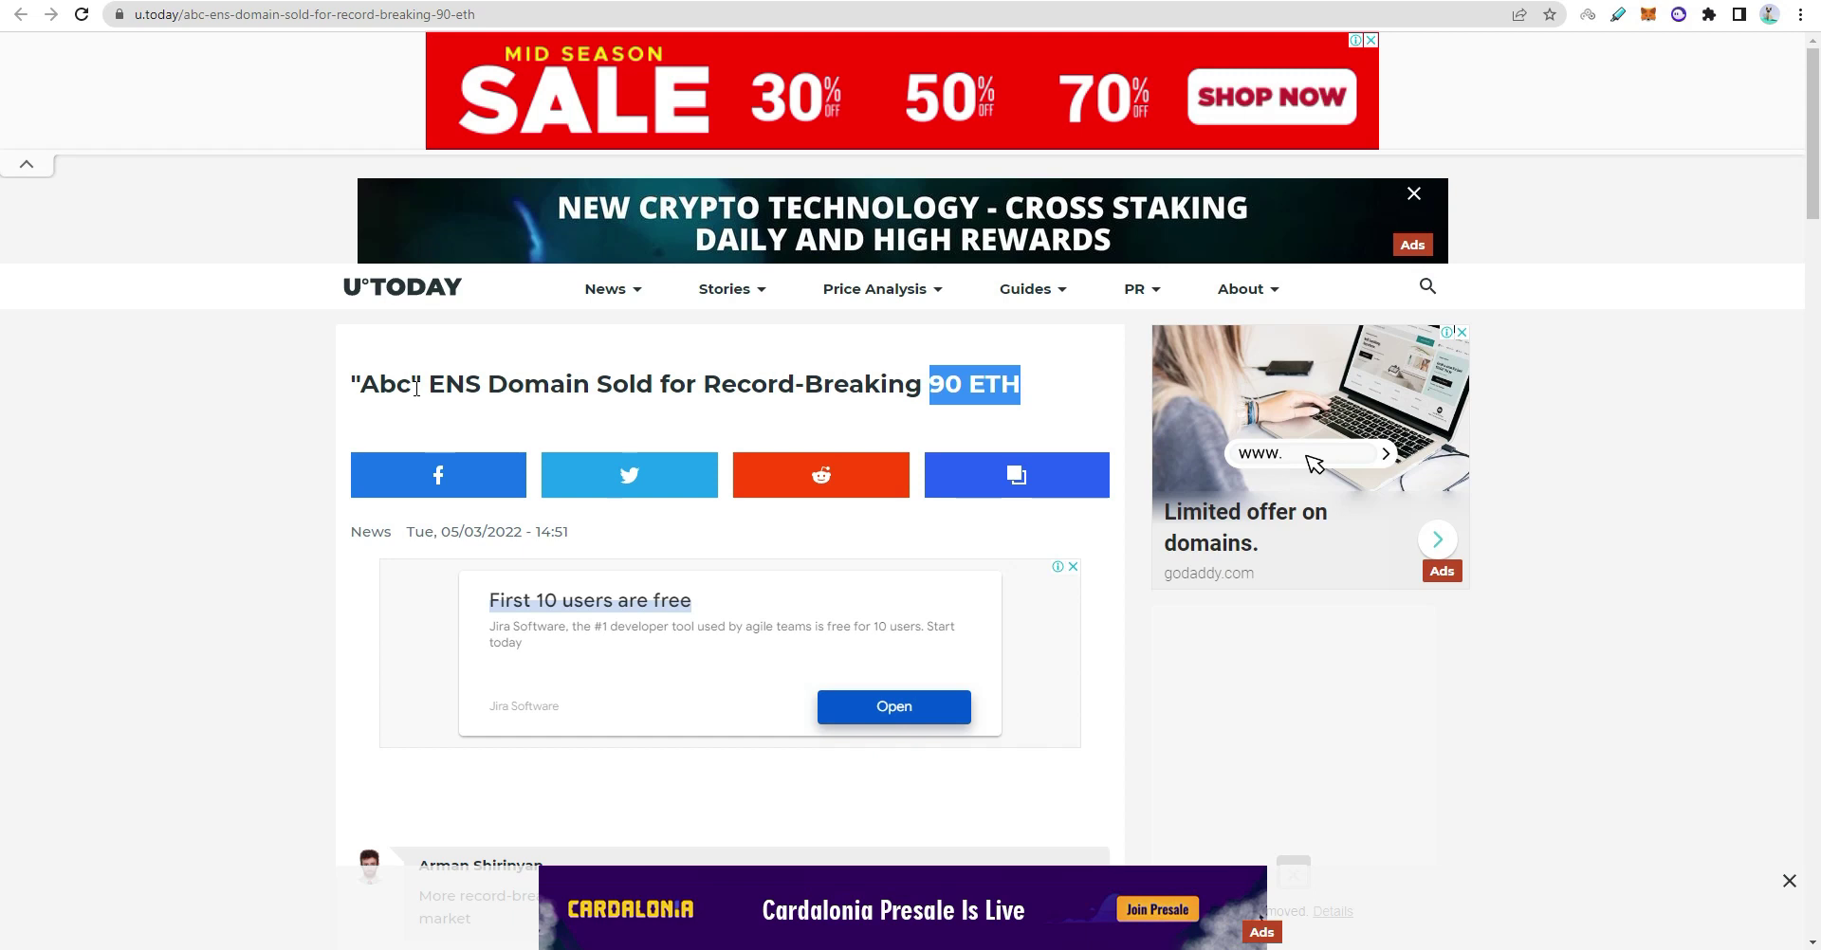
Highlight paradigm.eth and its 420 ETH price in the epointperfect article, then return to the ENS app
key("ctrl+Tab")
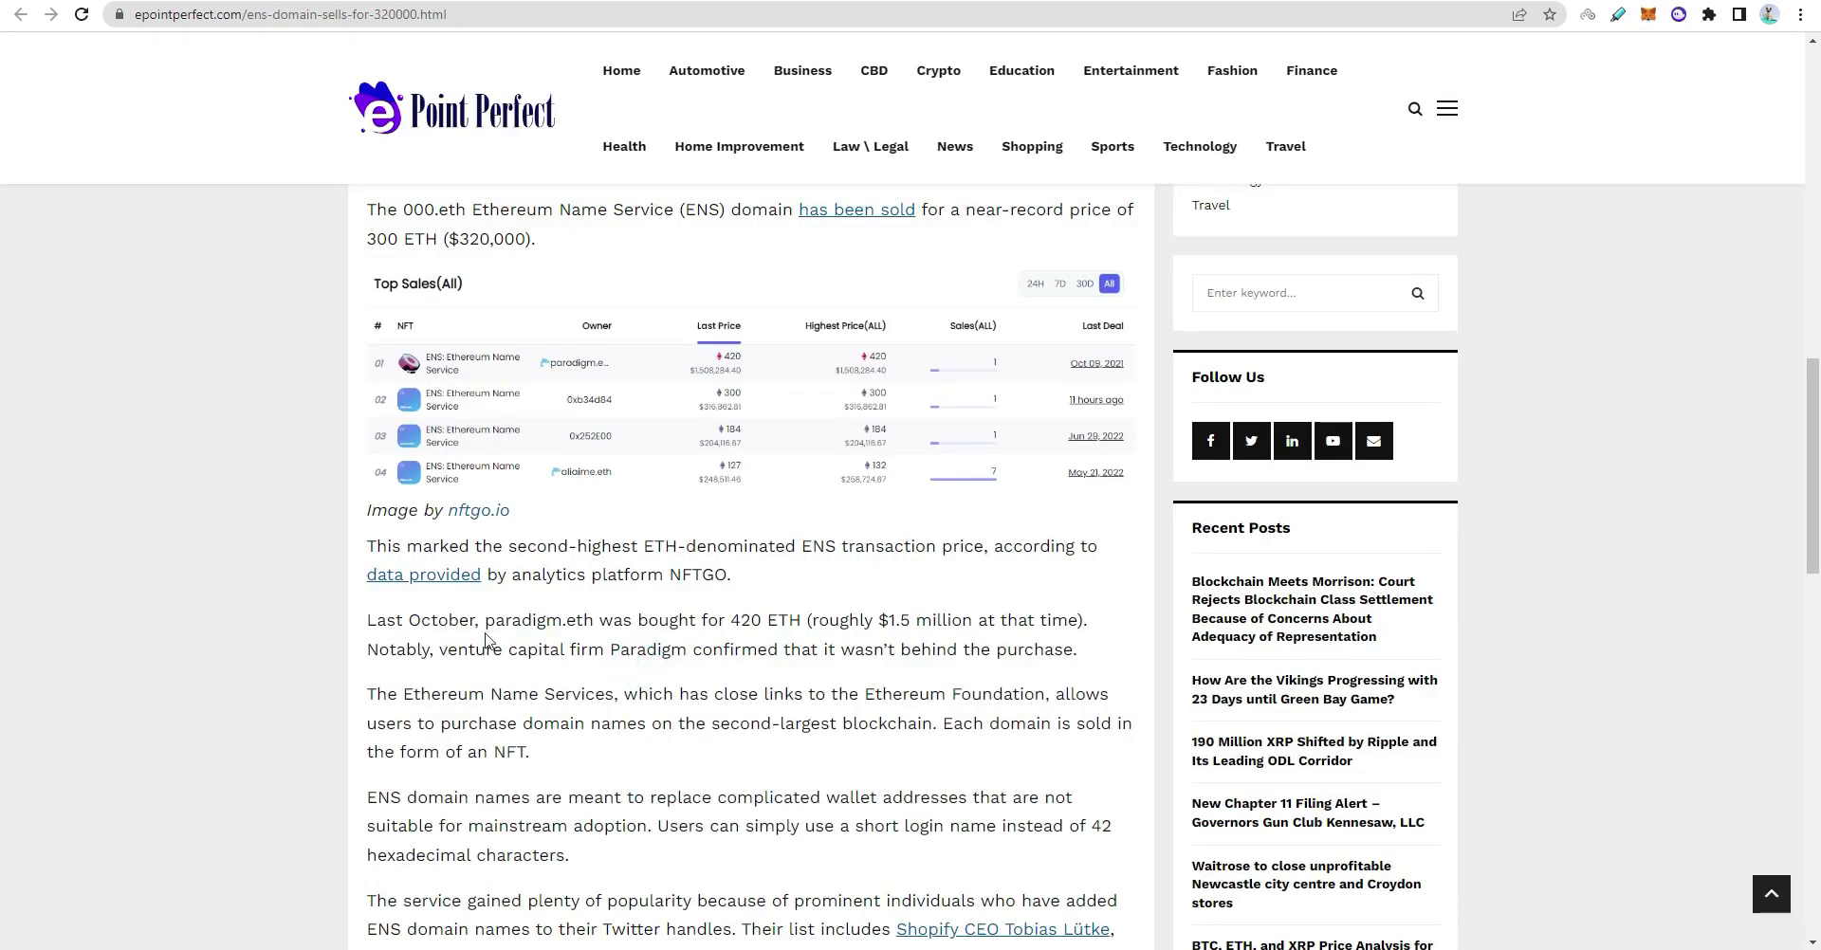
double_click(486, 621)
left_click(731, 621)
left_click_drag(732, 621, 829, 621)
key("ctrl+Tab")
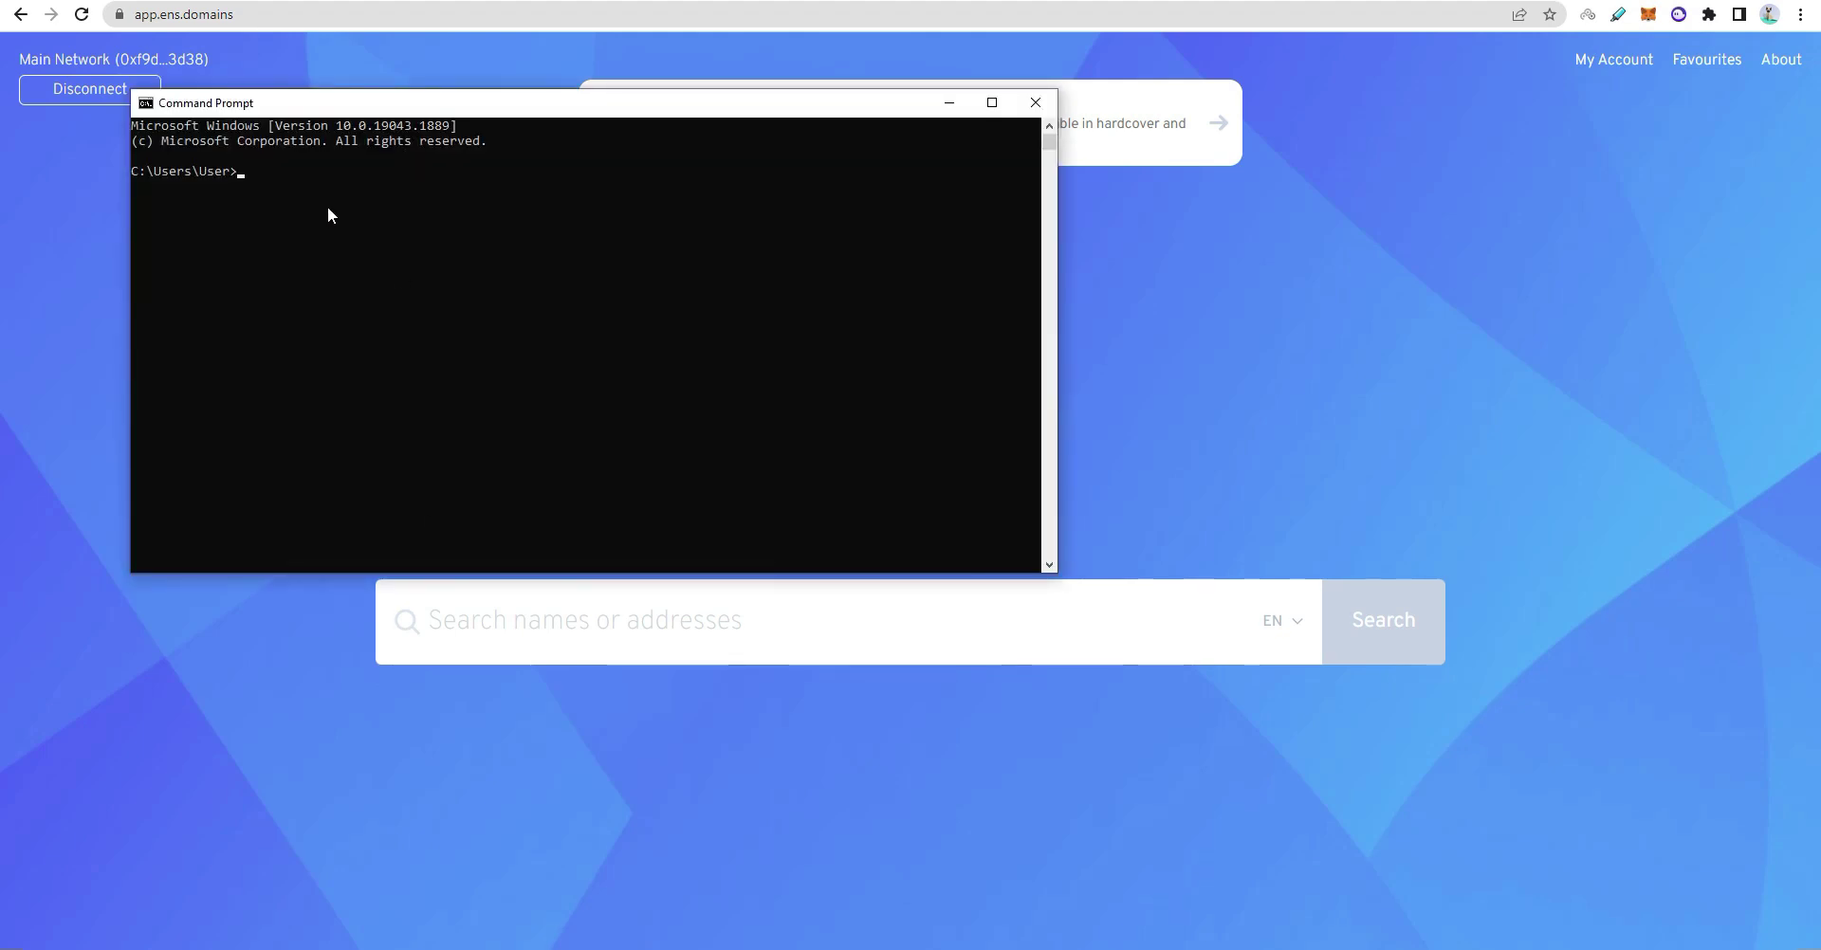
Ping google.com and select the replying IP address 142.250.183.238
type("ping google.com")
key("Return")
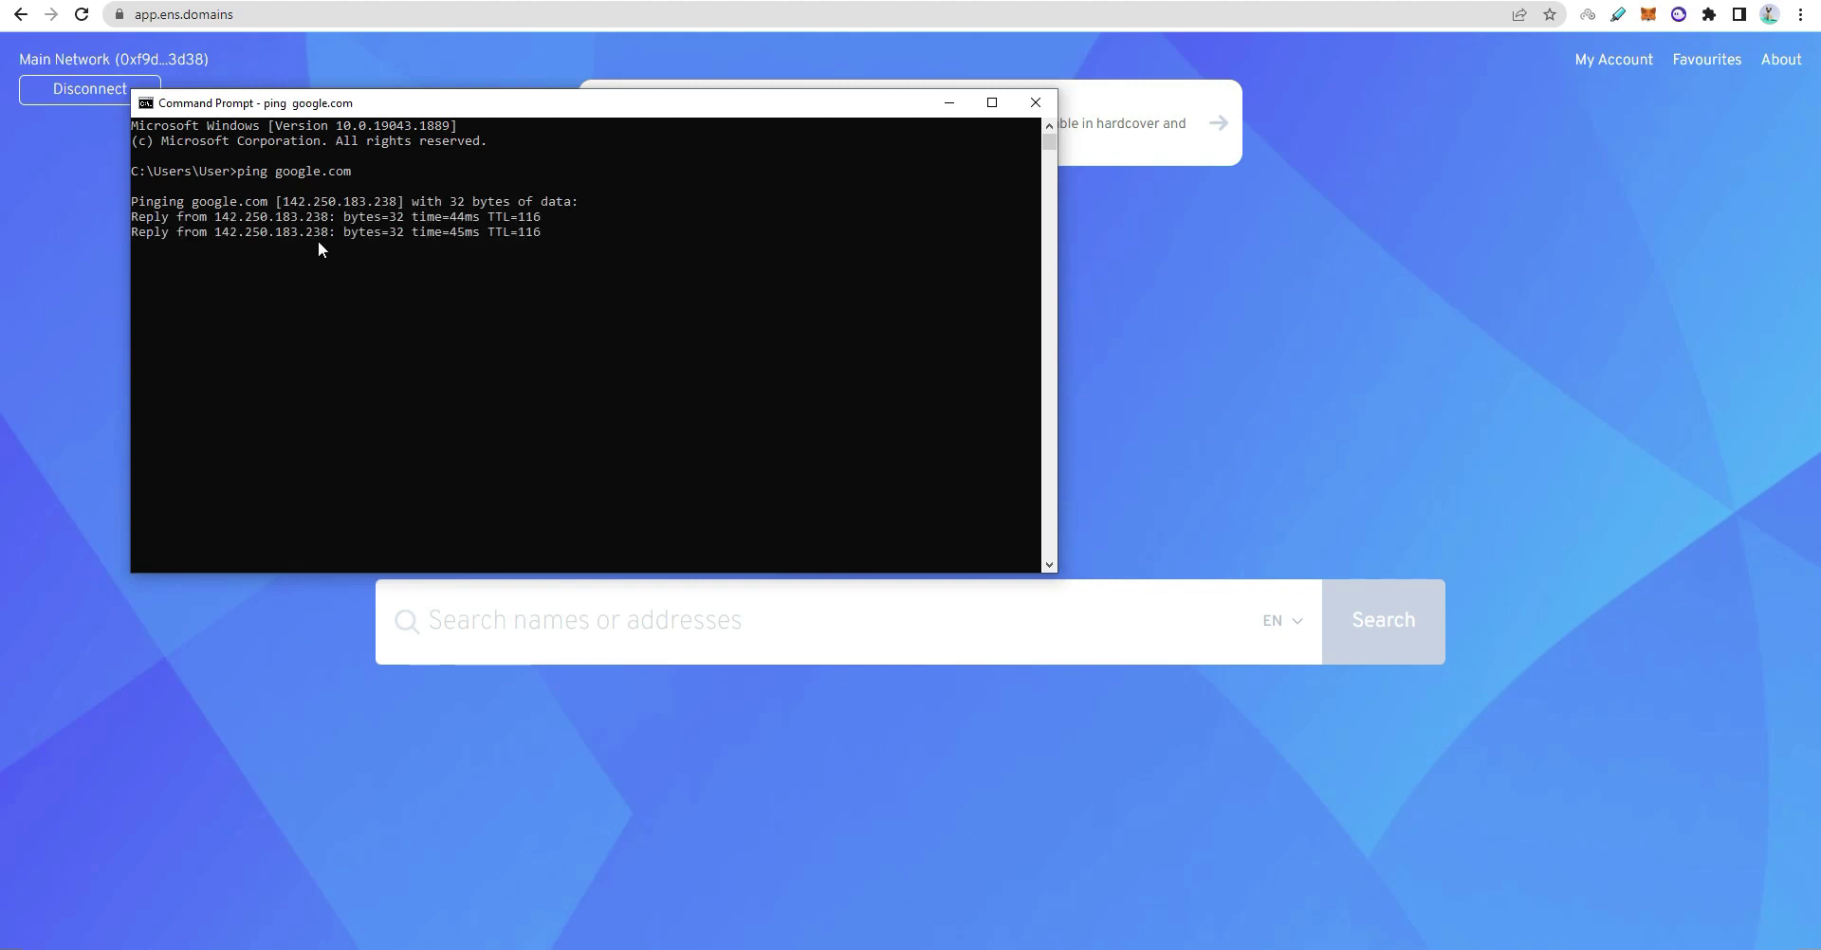
left_click(218, 216)
left_click_drag(329, 223, 327, 221)
Paste and open the copied IP 142.250.183.238 in Chrome, showing it loads google.com
key("ctrl+c")
key("alt+Tab")
right_click(513, 14)
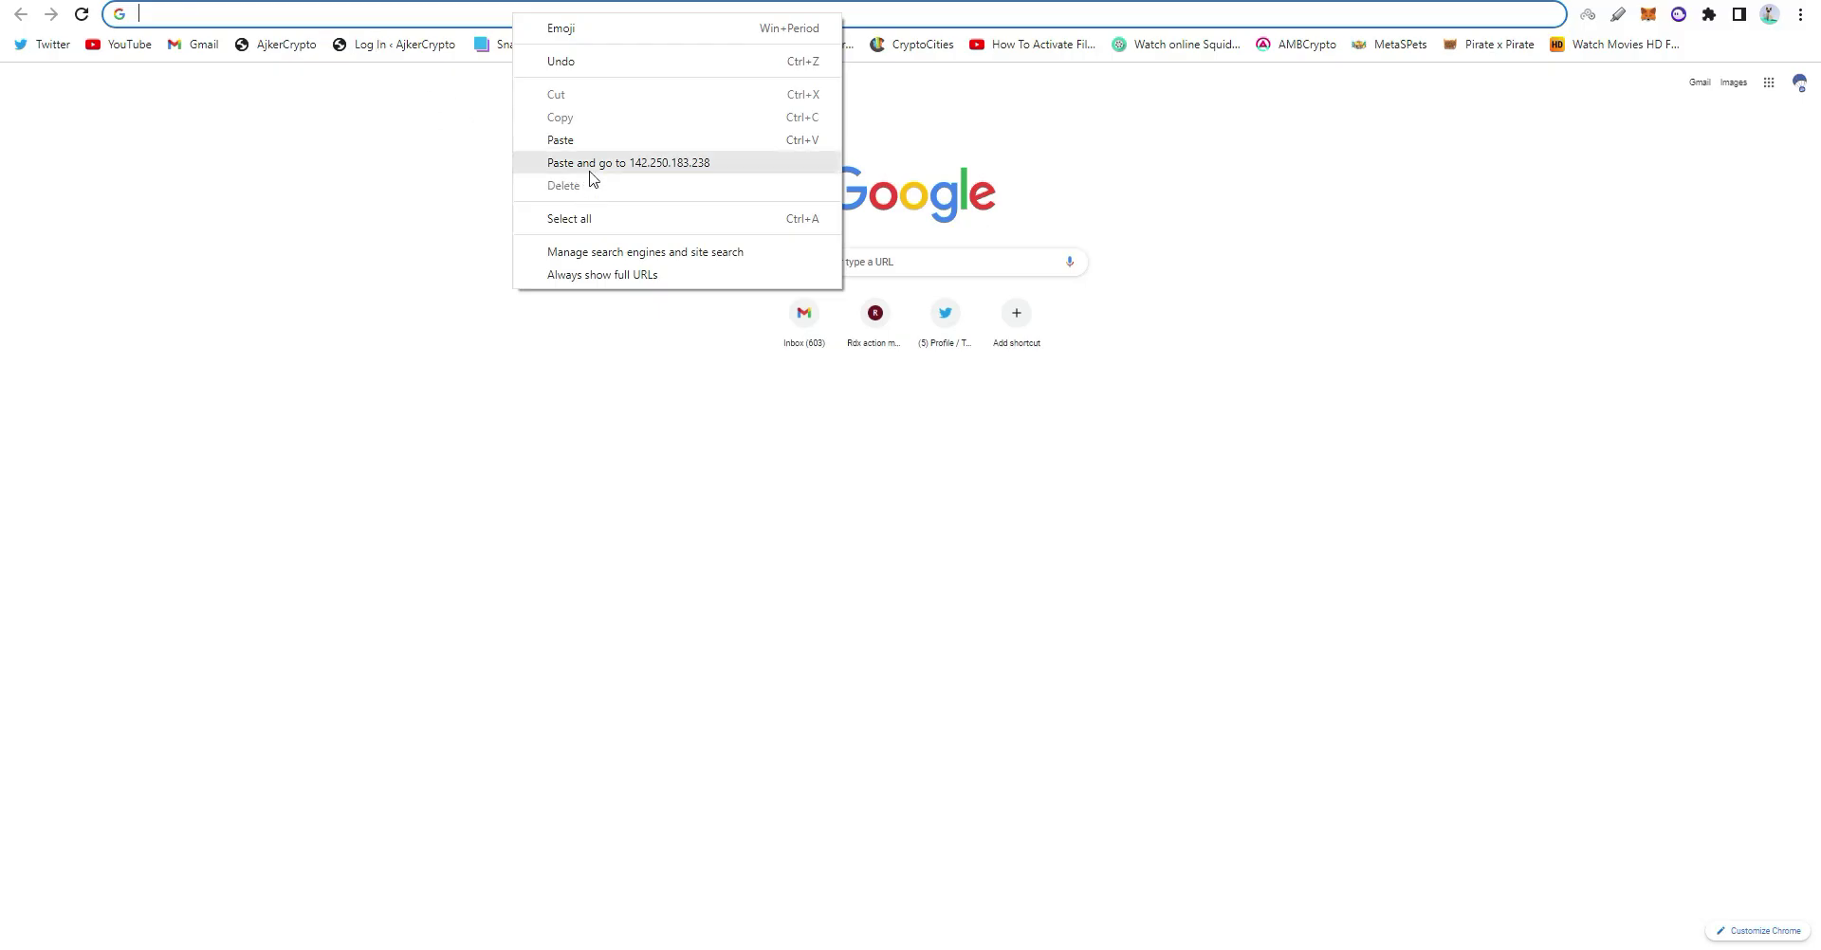
left_click(590, 167)
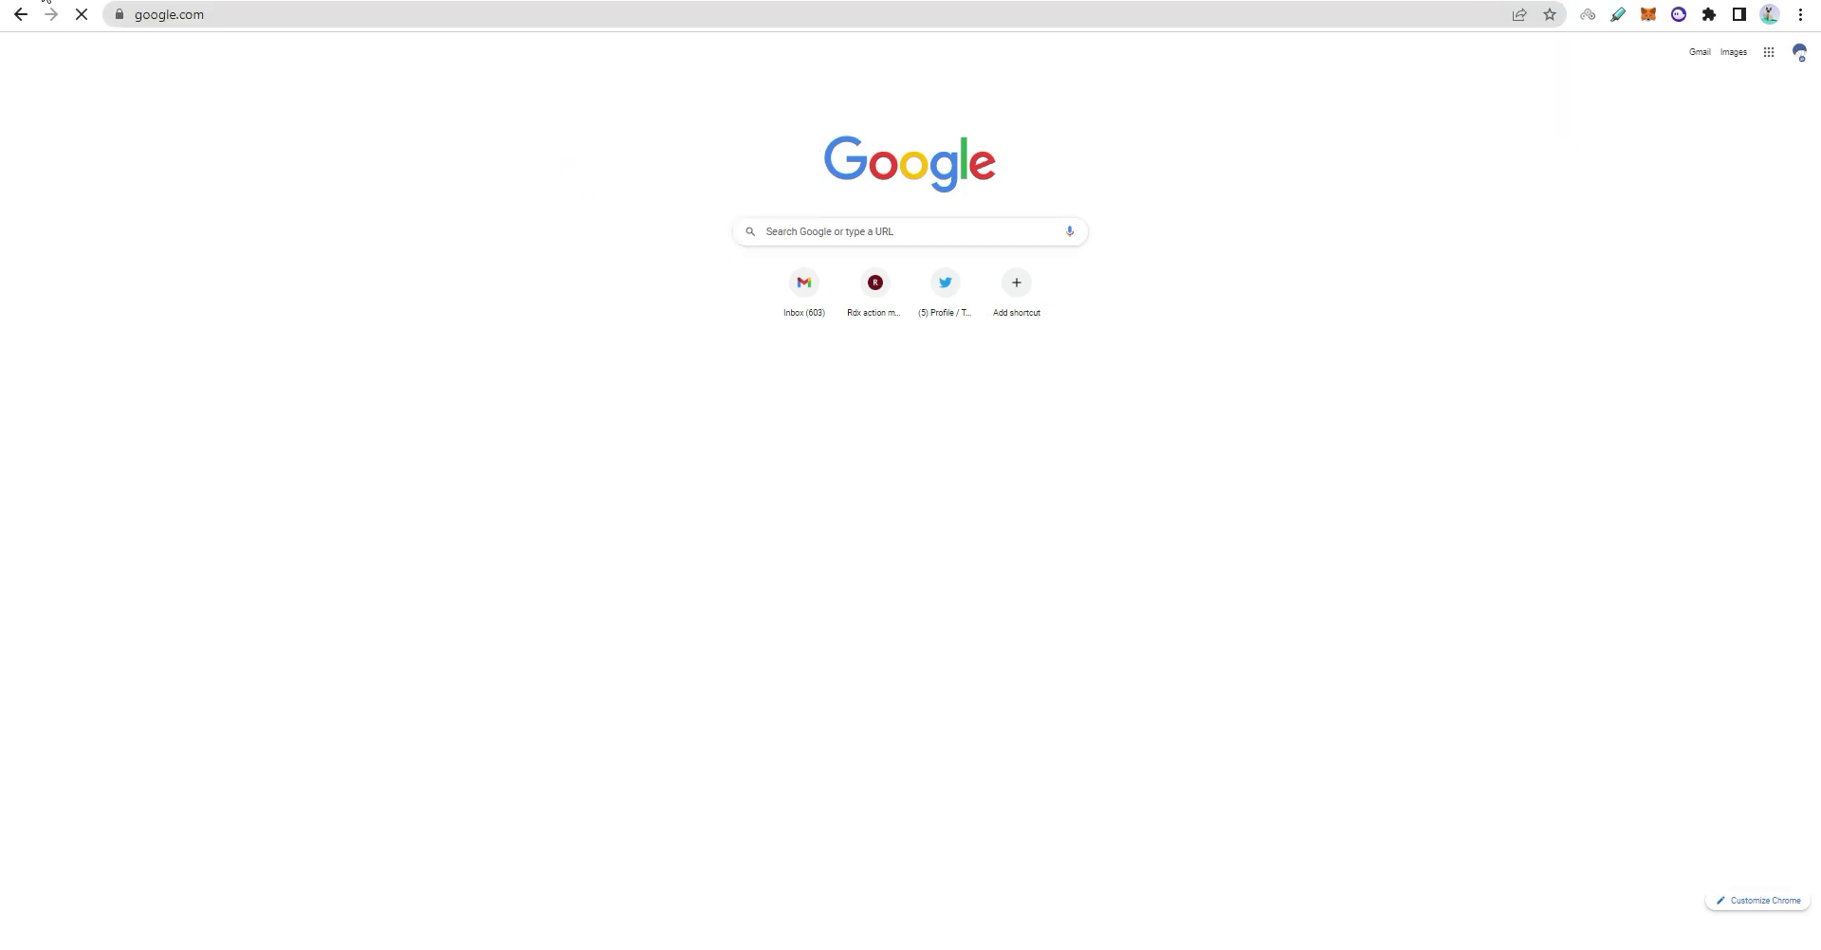
left_click(227, 14)
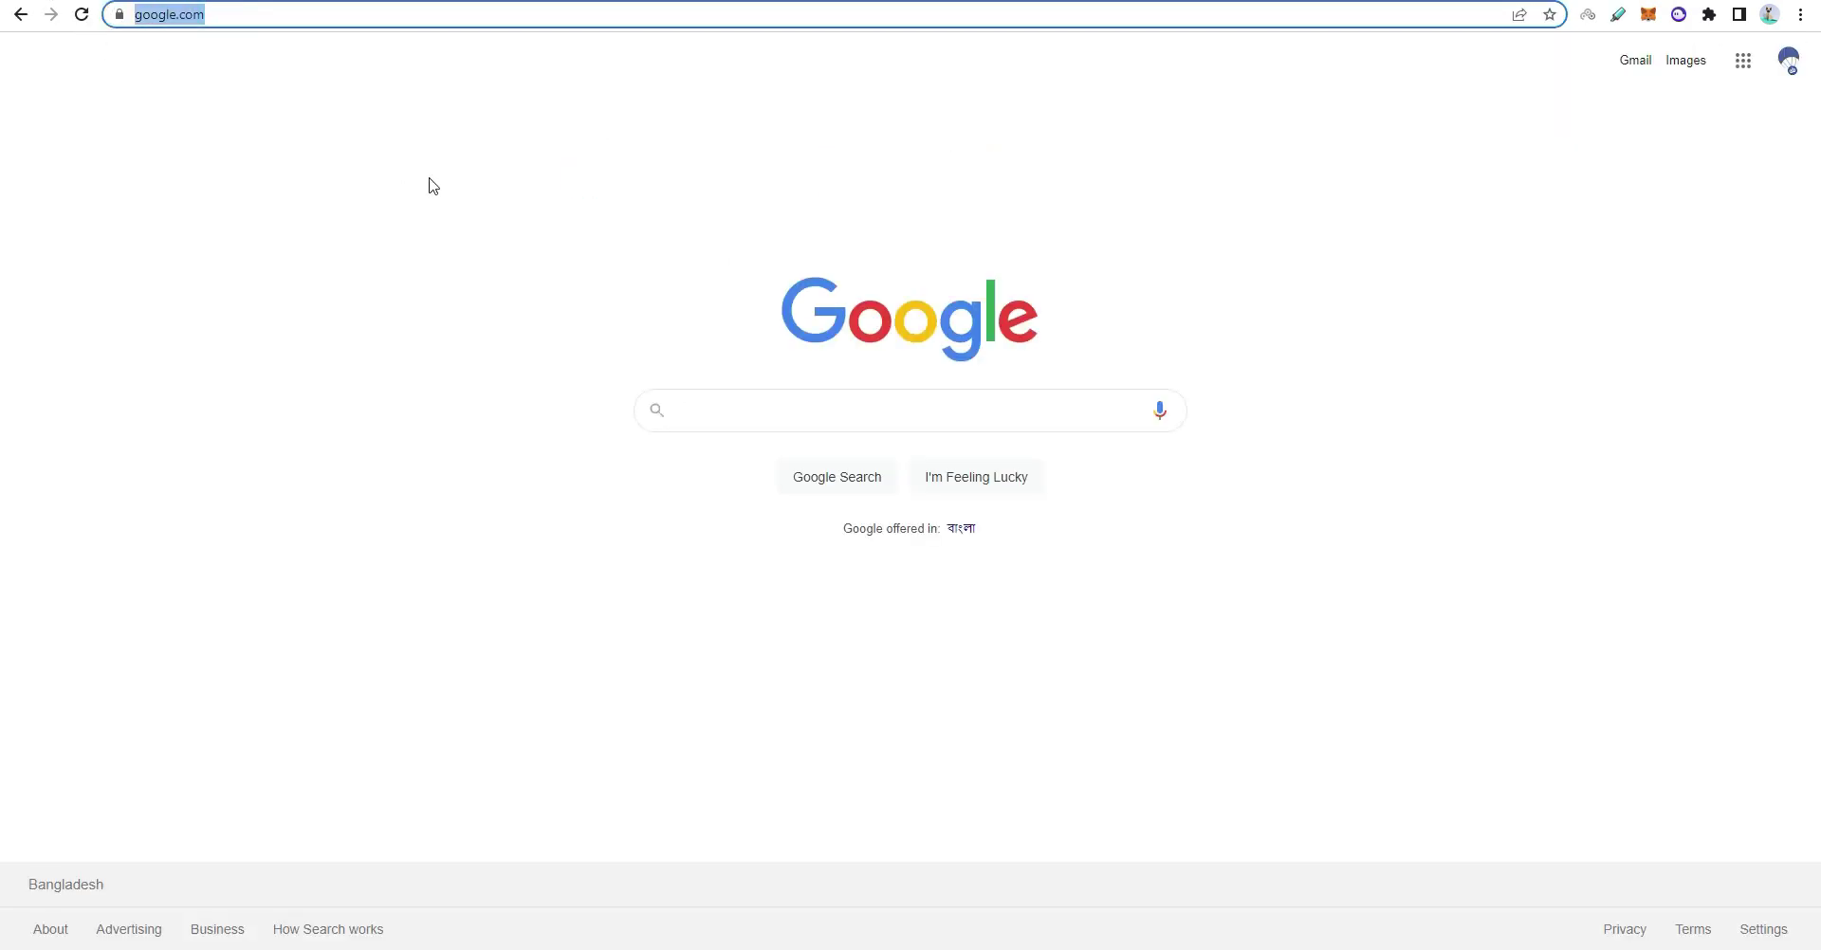
key("alt+Tab")
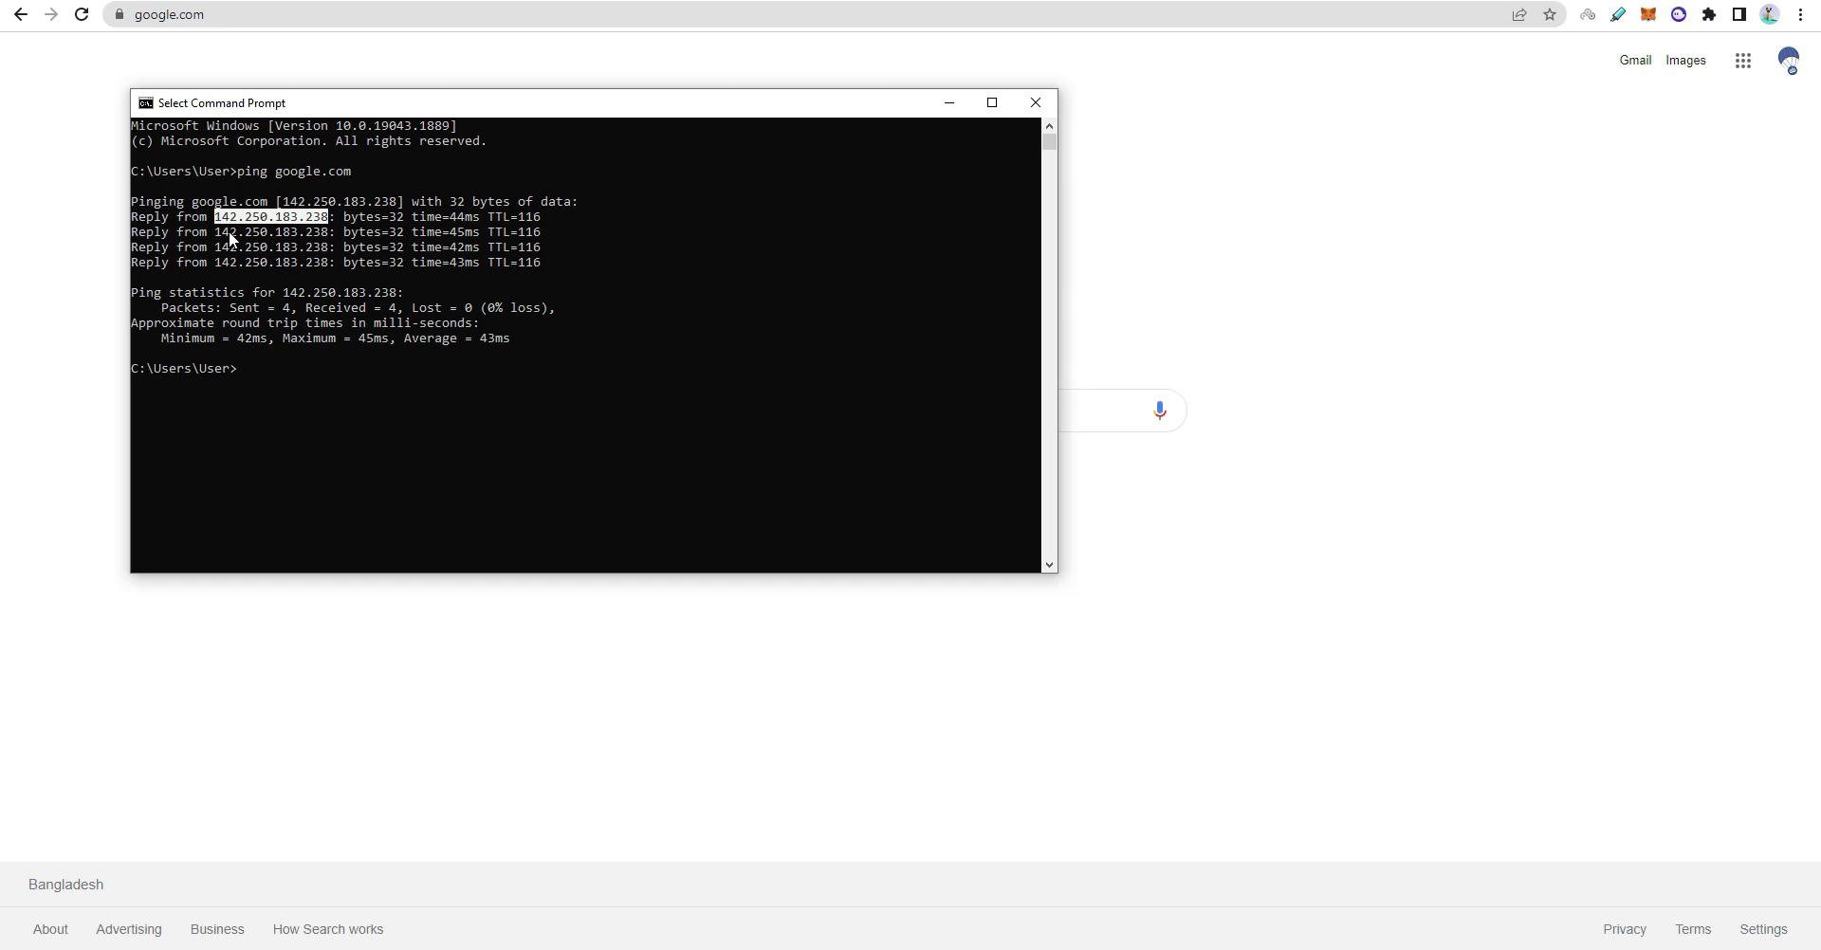
Highlight the reply IP address and the google.com name in the ping output
double_click(283, 231)
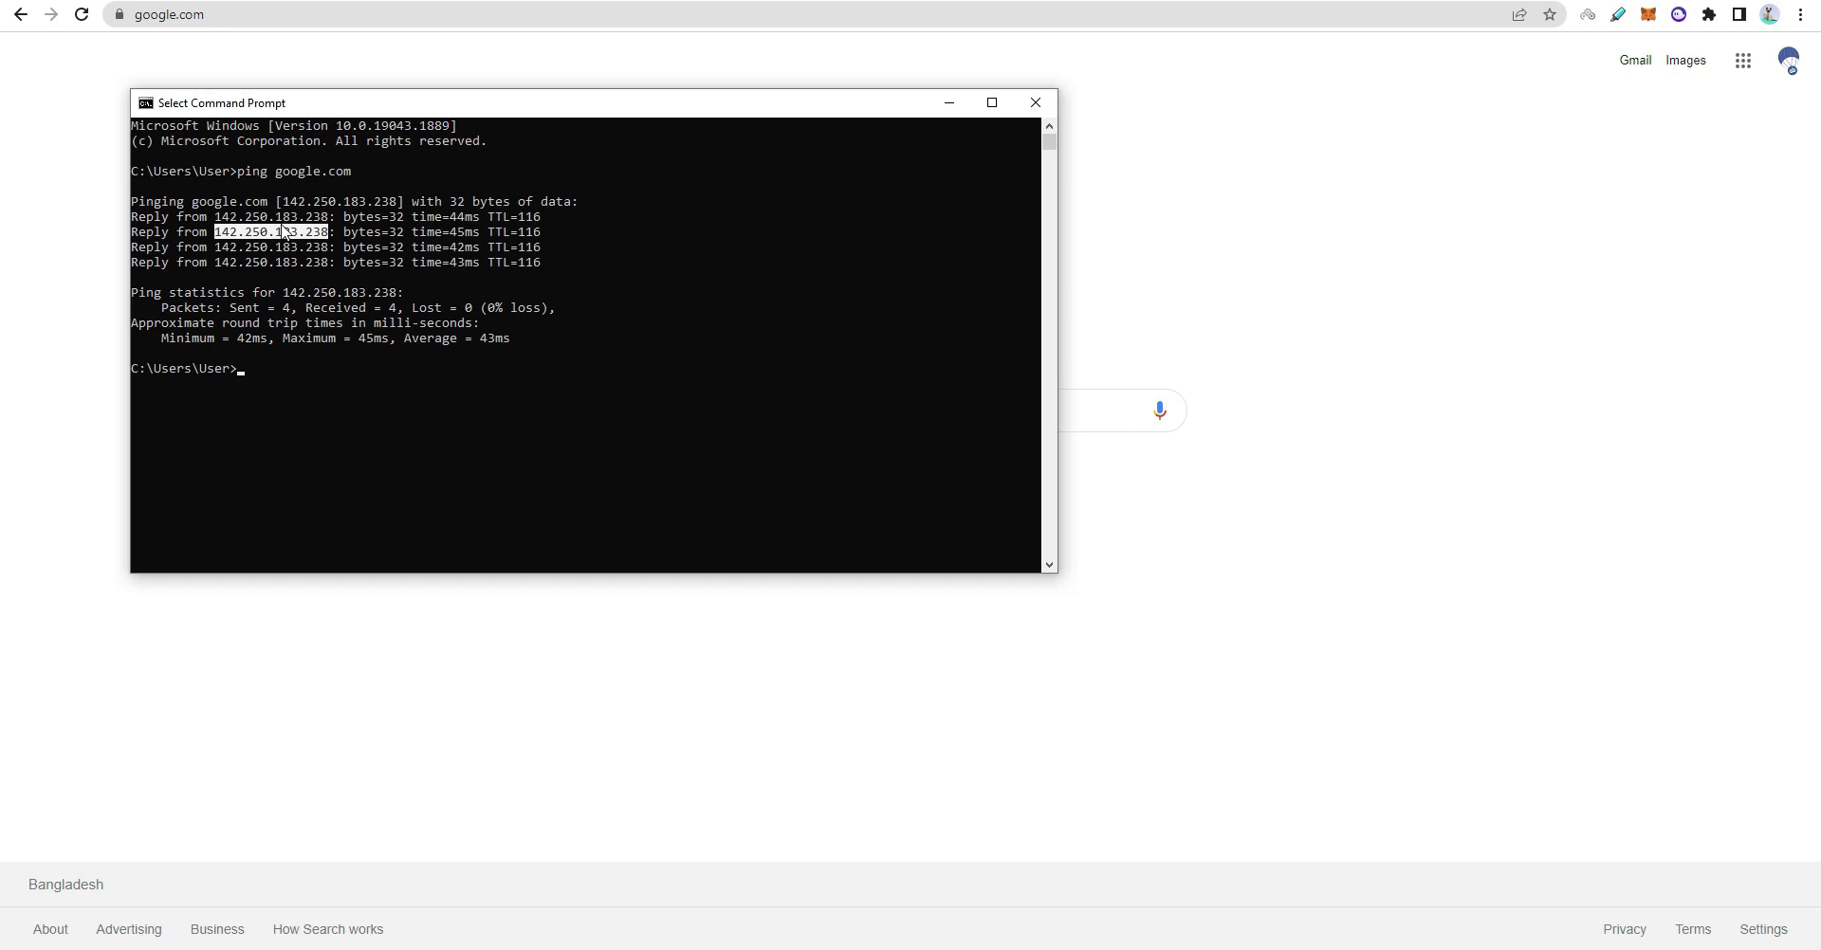
left_click_drag(217, 231, 324, 232)
left_click_drag(273, 172, 353, 178)
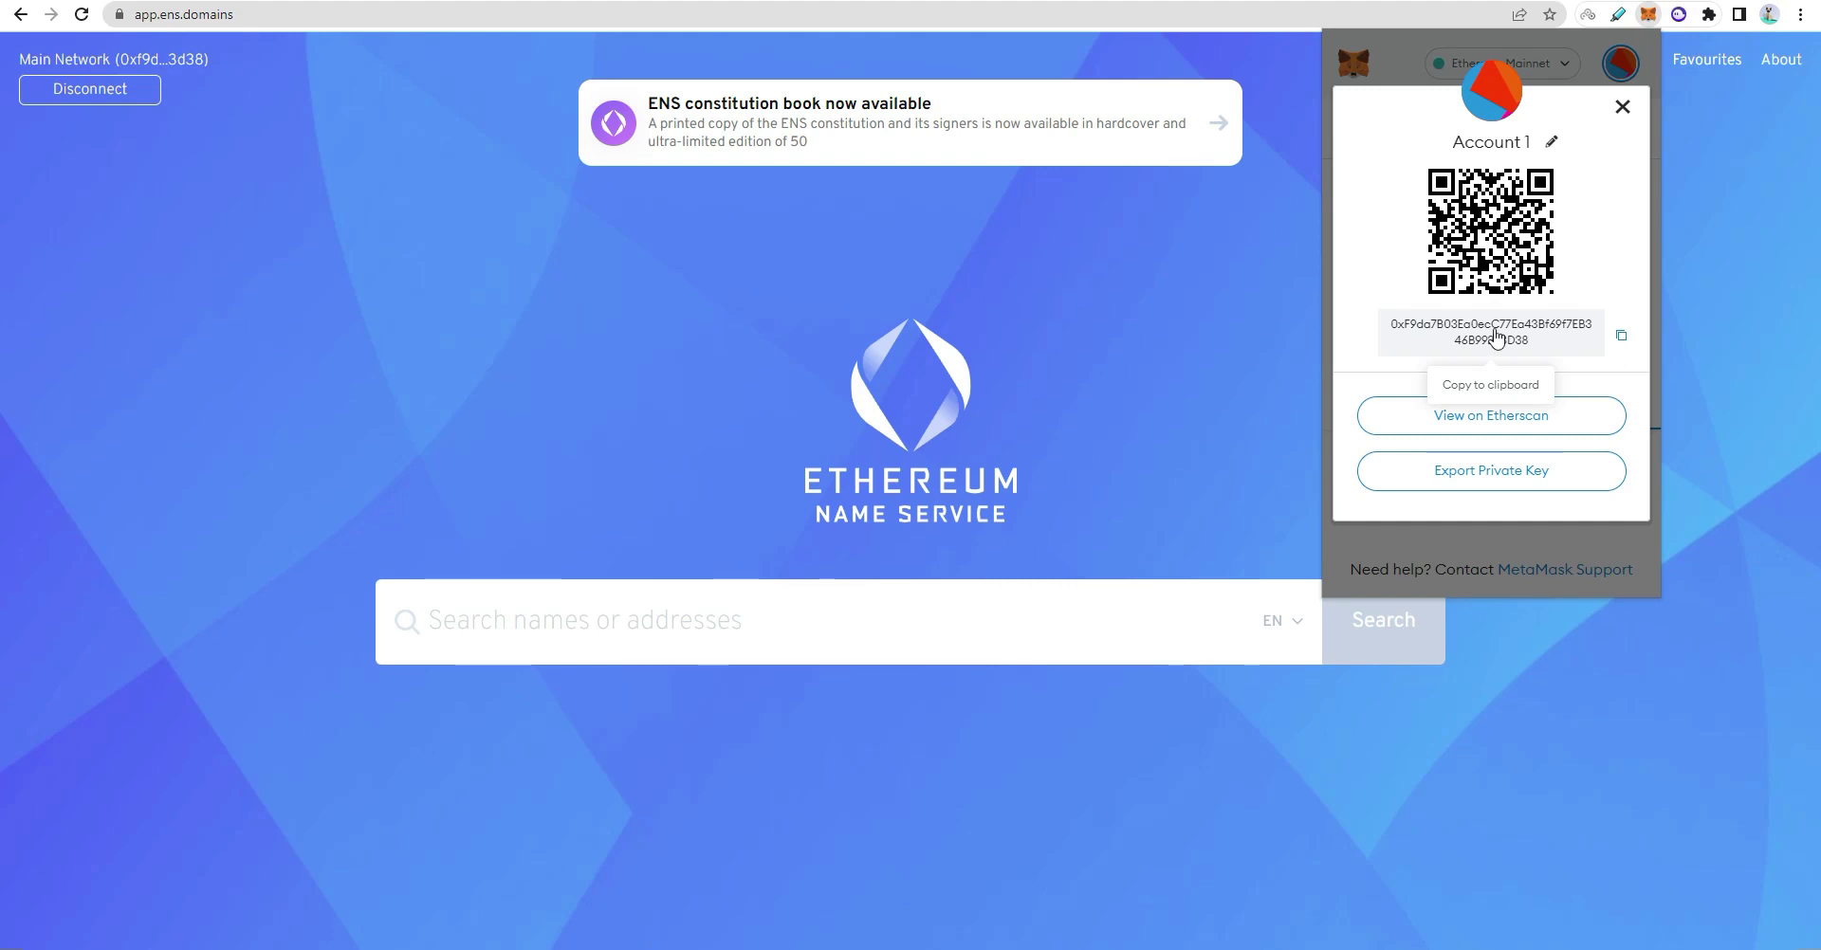
Close the MetaMask popup, reopen it to show the account, then close it again
left_click(661, 773)
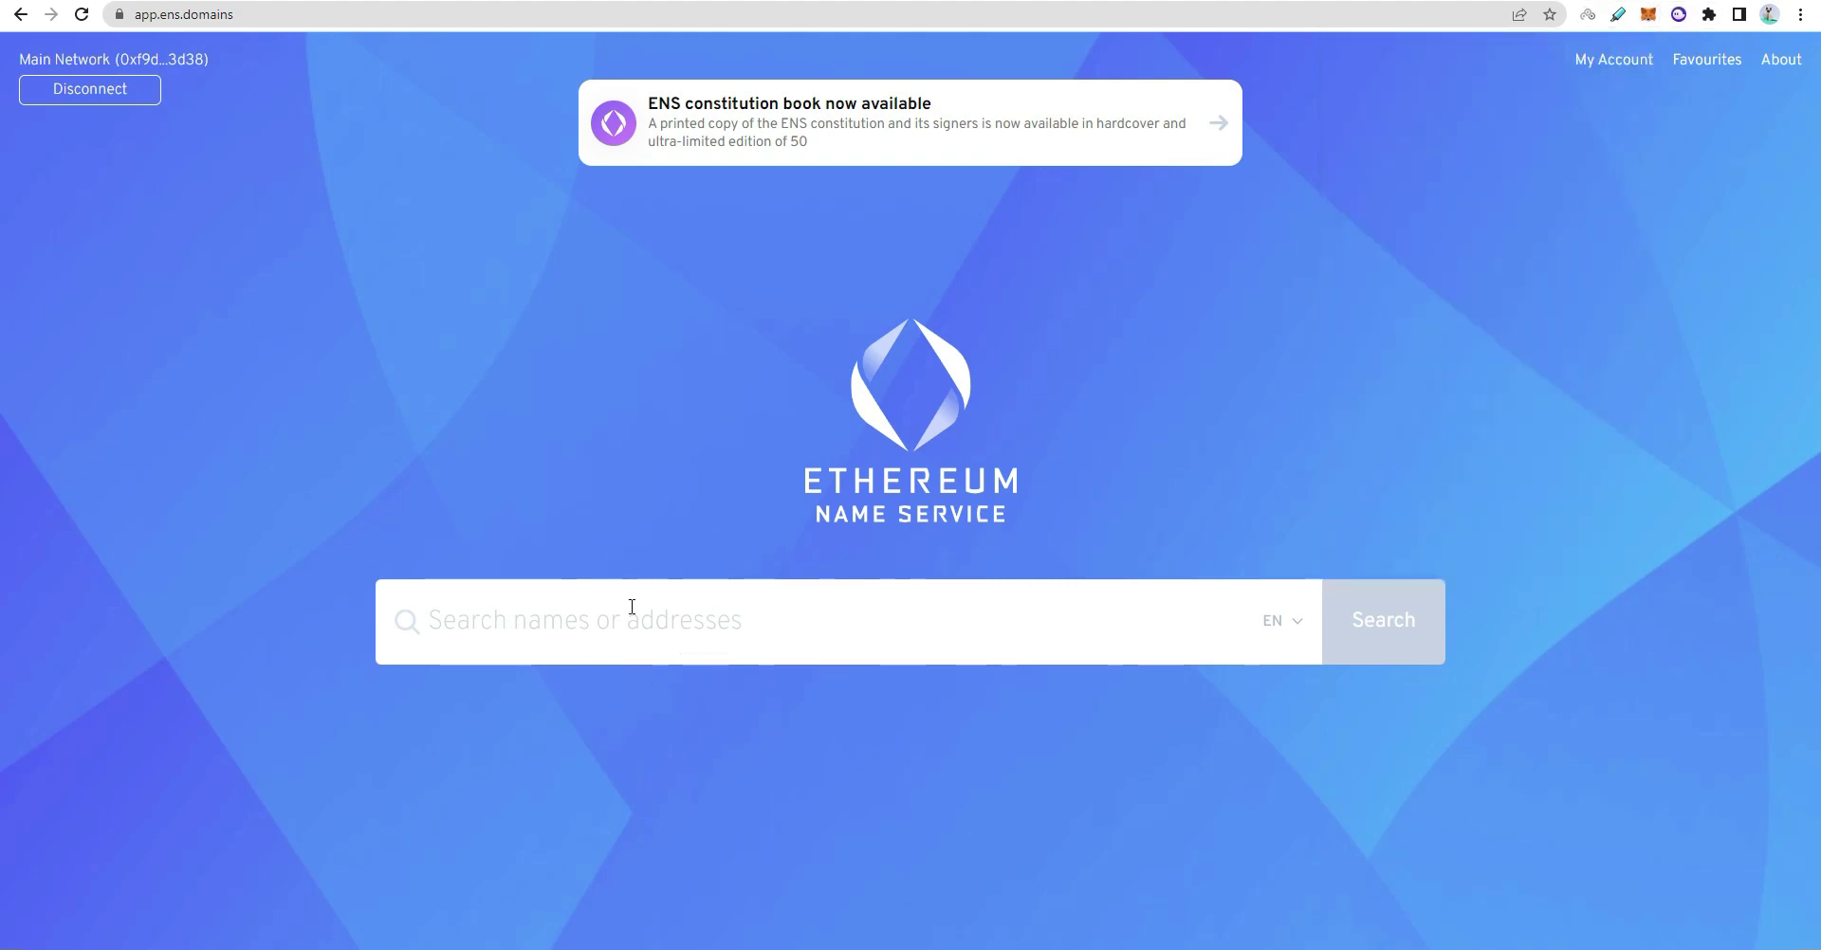
left_click(1648, 14)
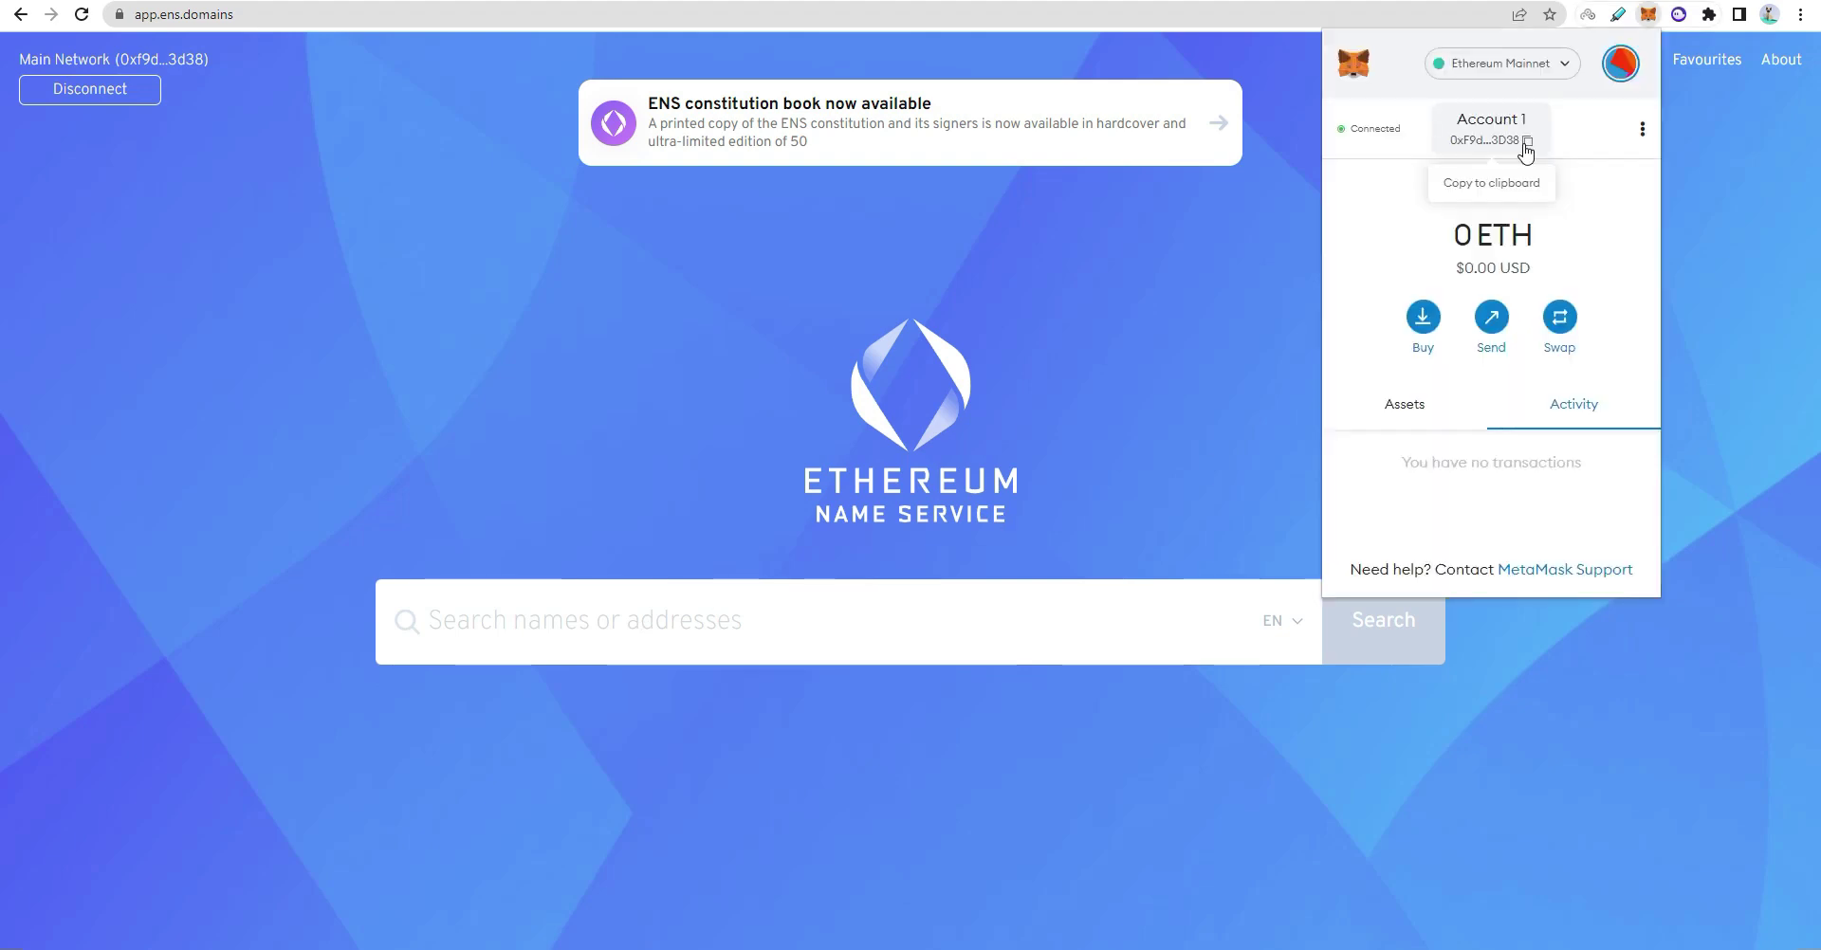
left_click(682, 624)
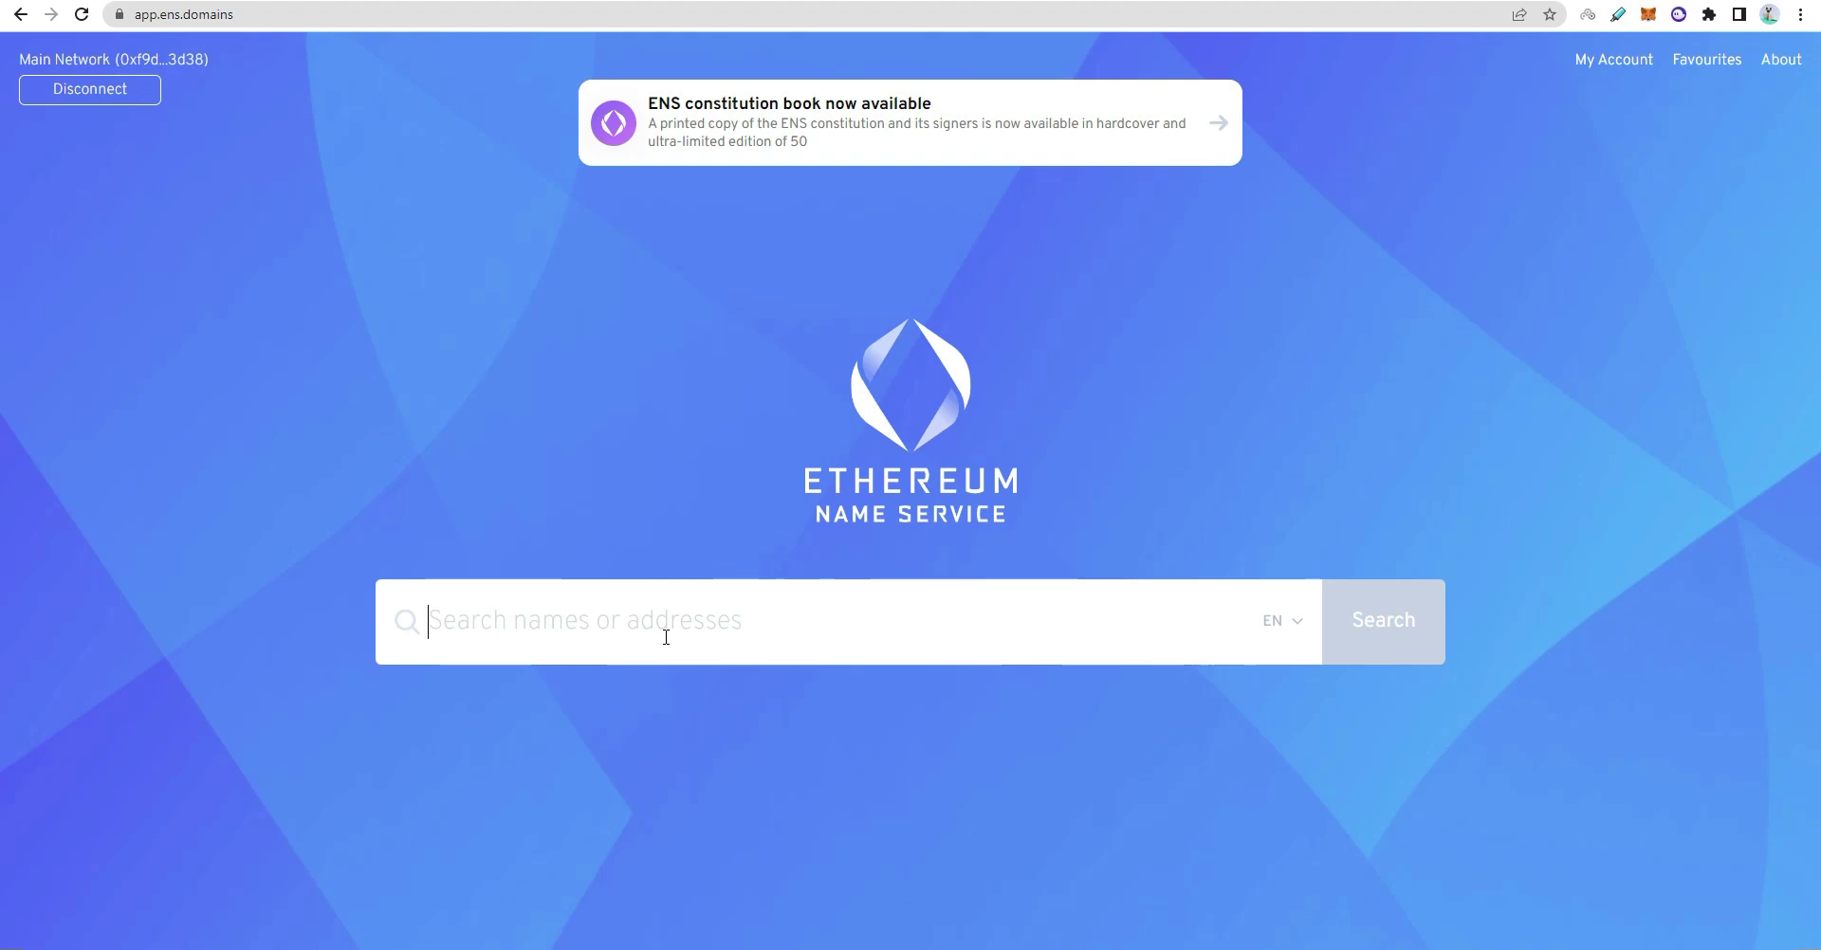
Search the ENS app for jahid, revealing jahid.eth as unavailable until 2023.02.15
type("j")
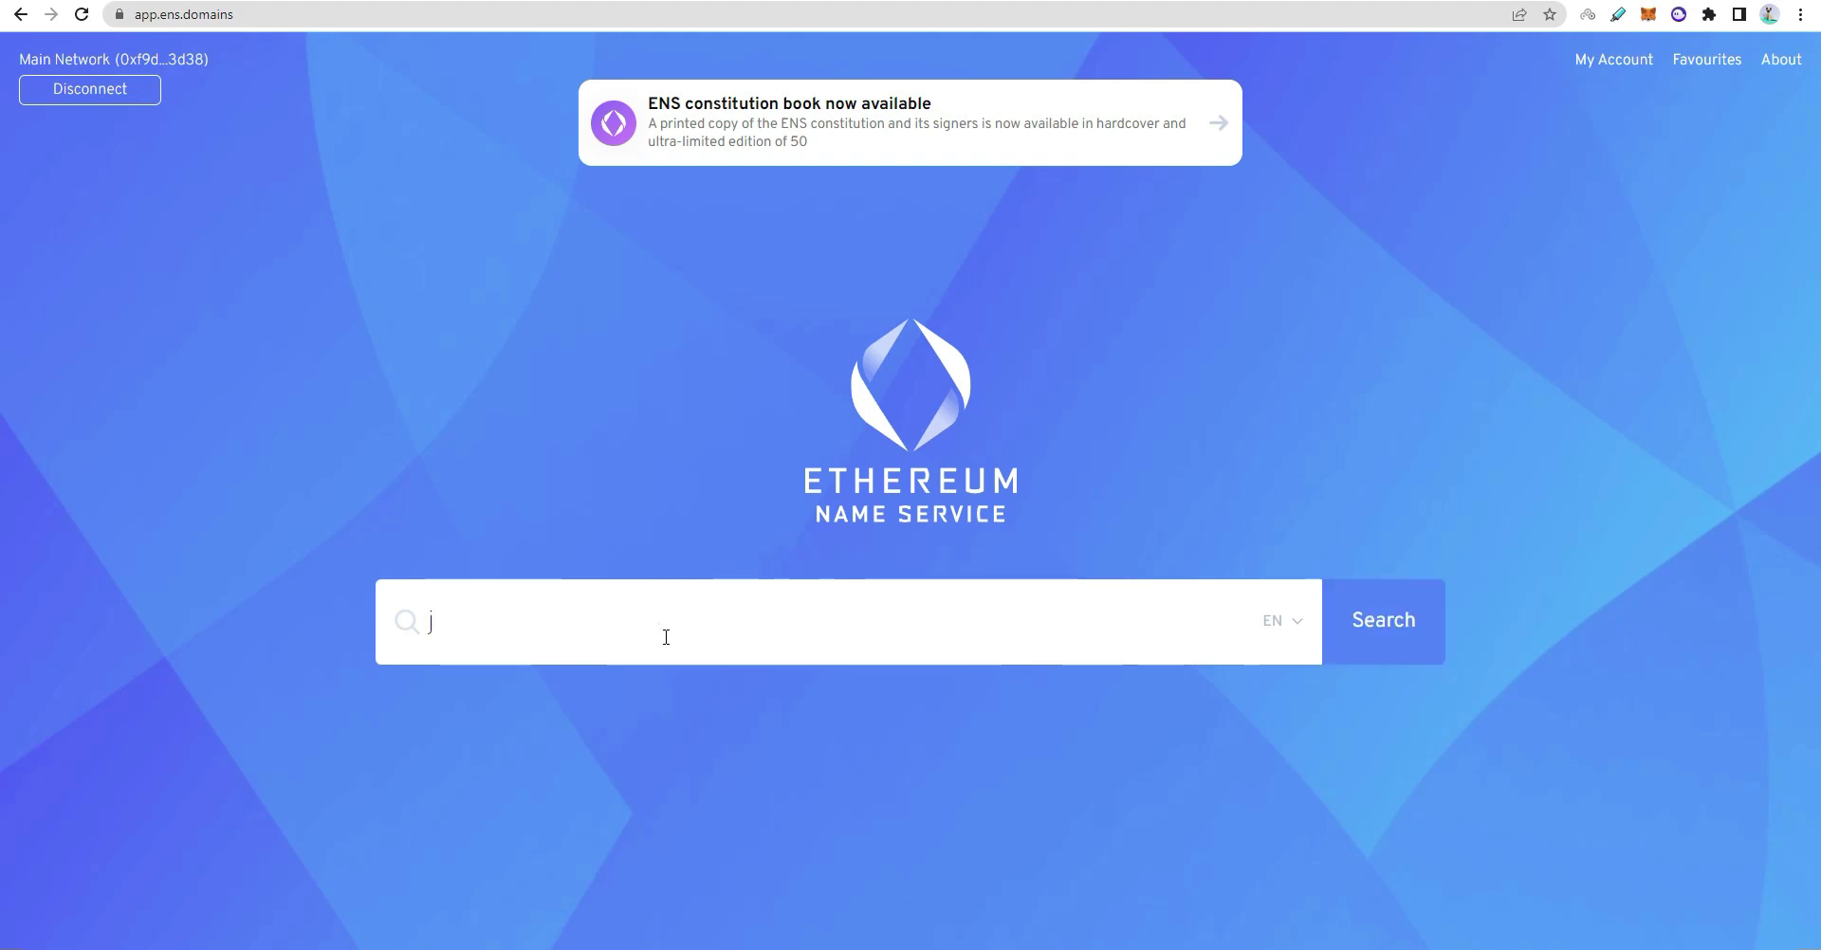
type("ahid")
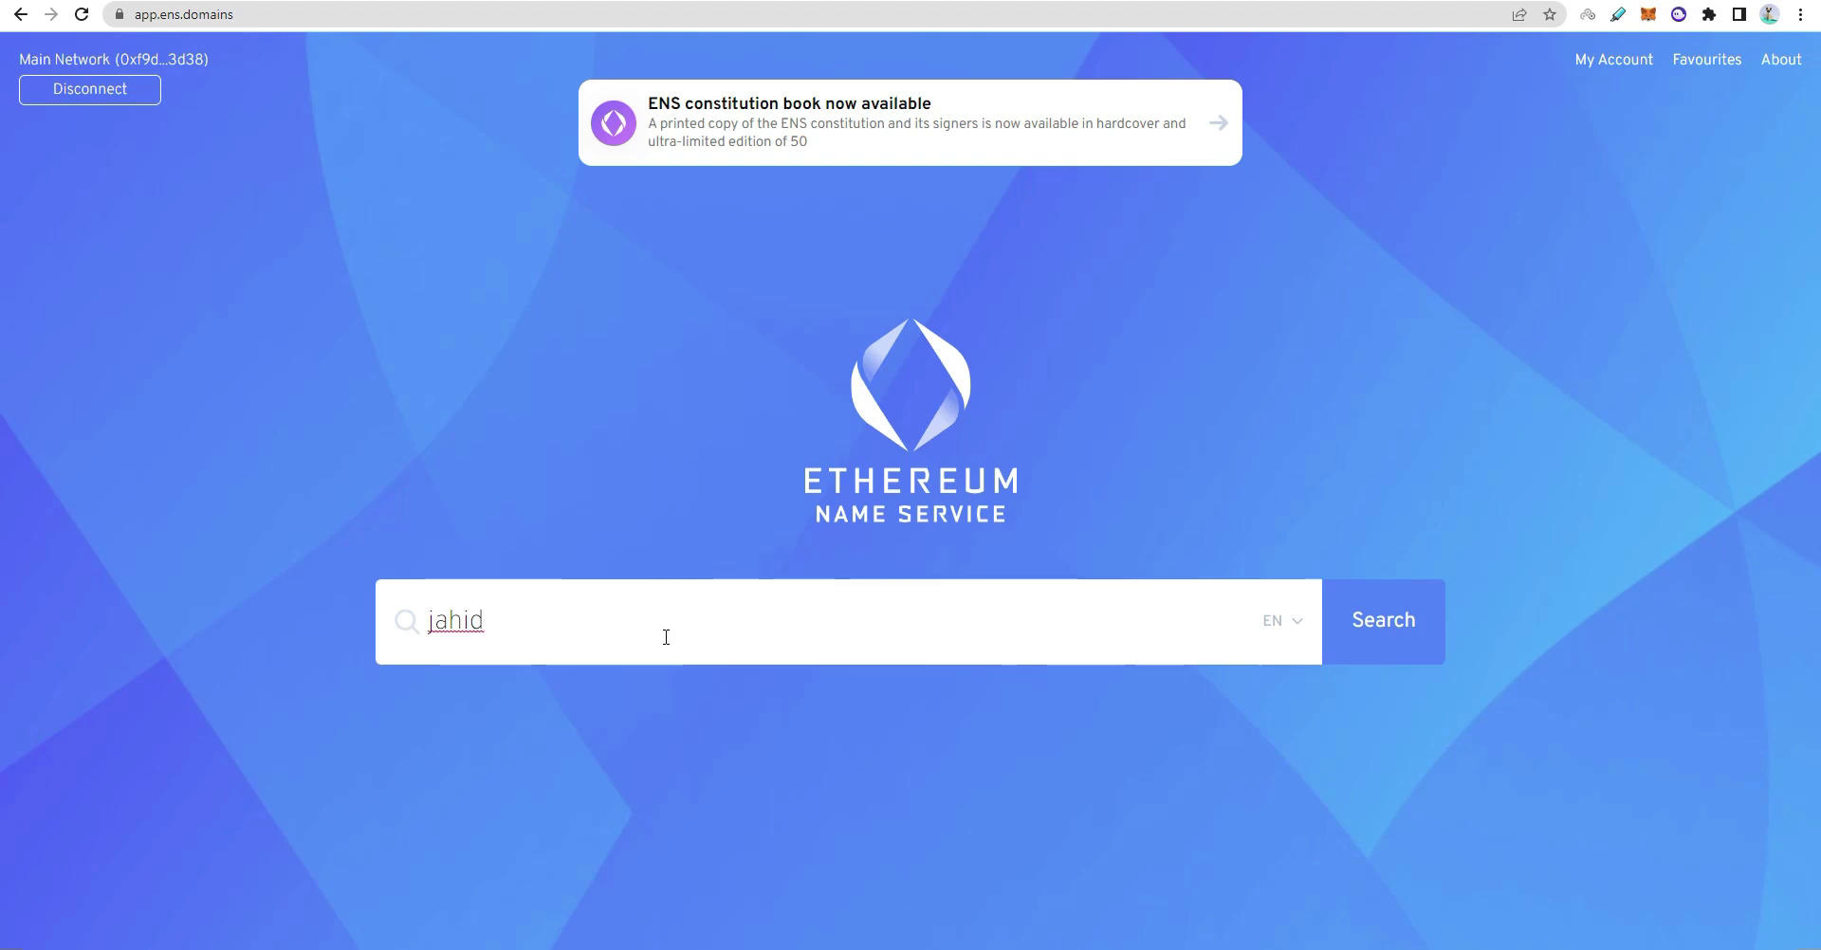
key("Return")
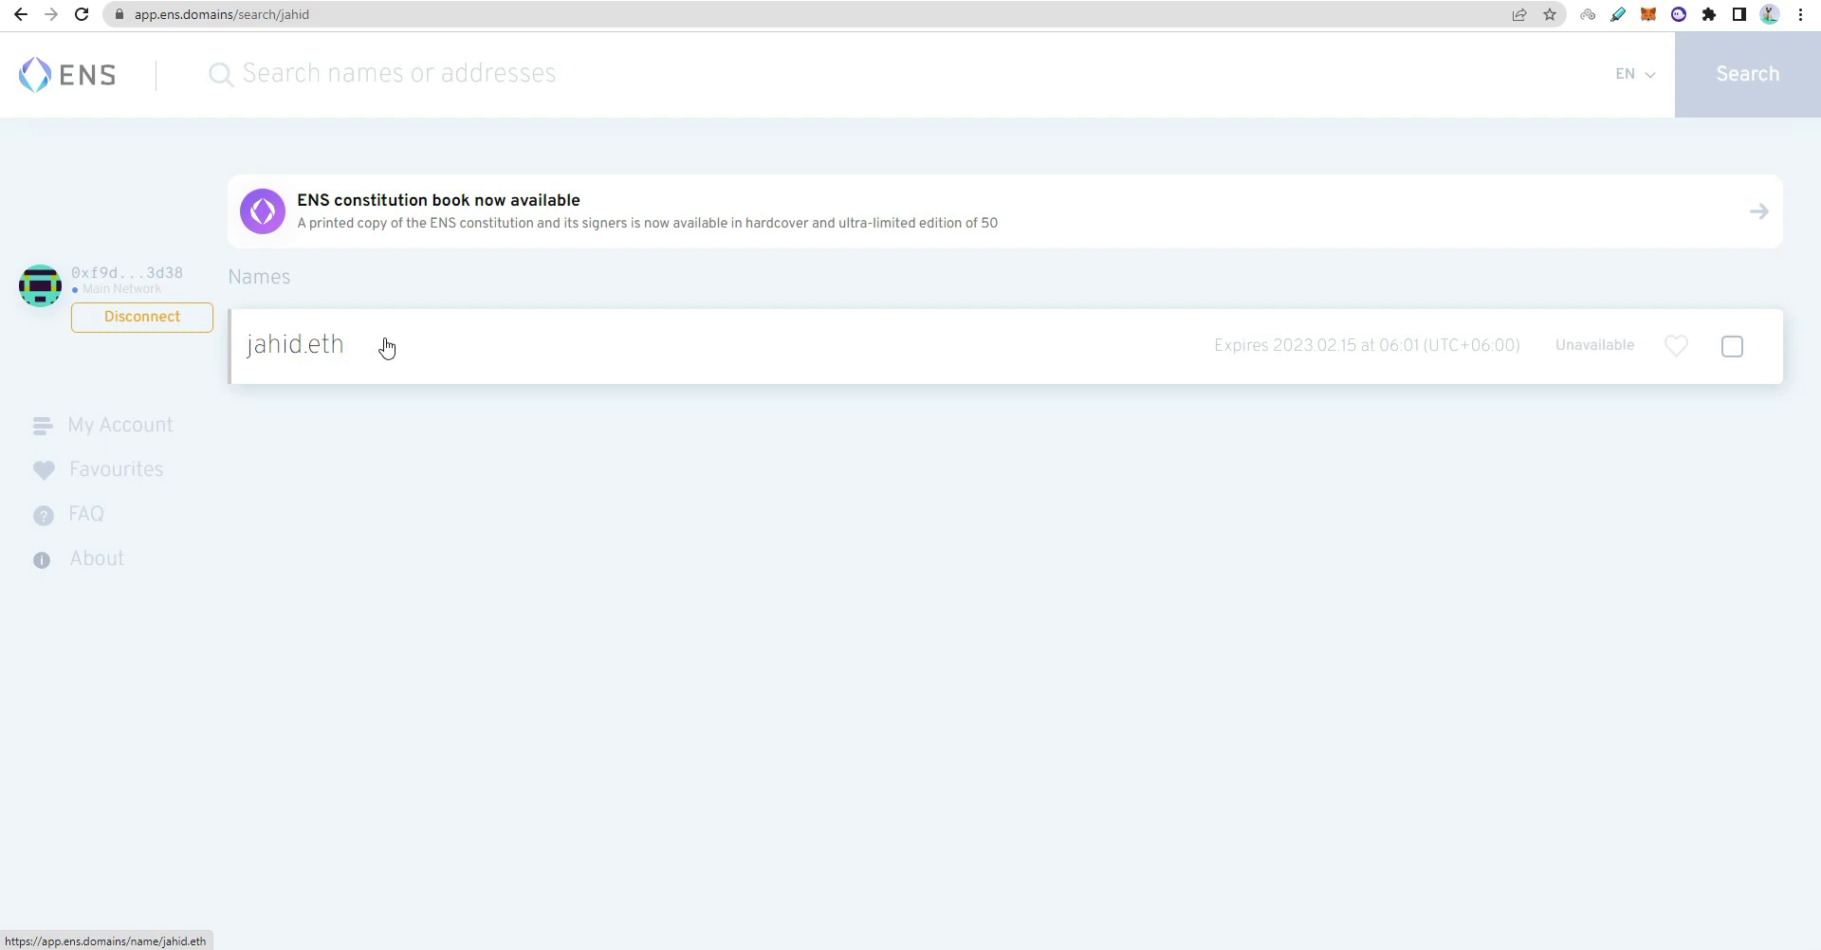
Start a MetaMask send and paste jahid.eth as the recipient so its address resolves
left_click(1648, 16)
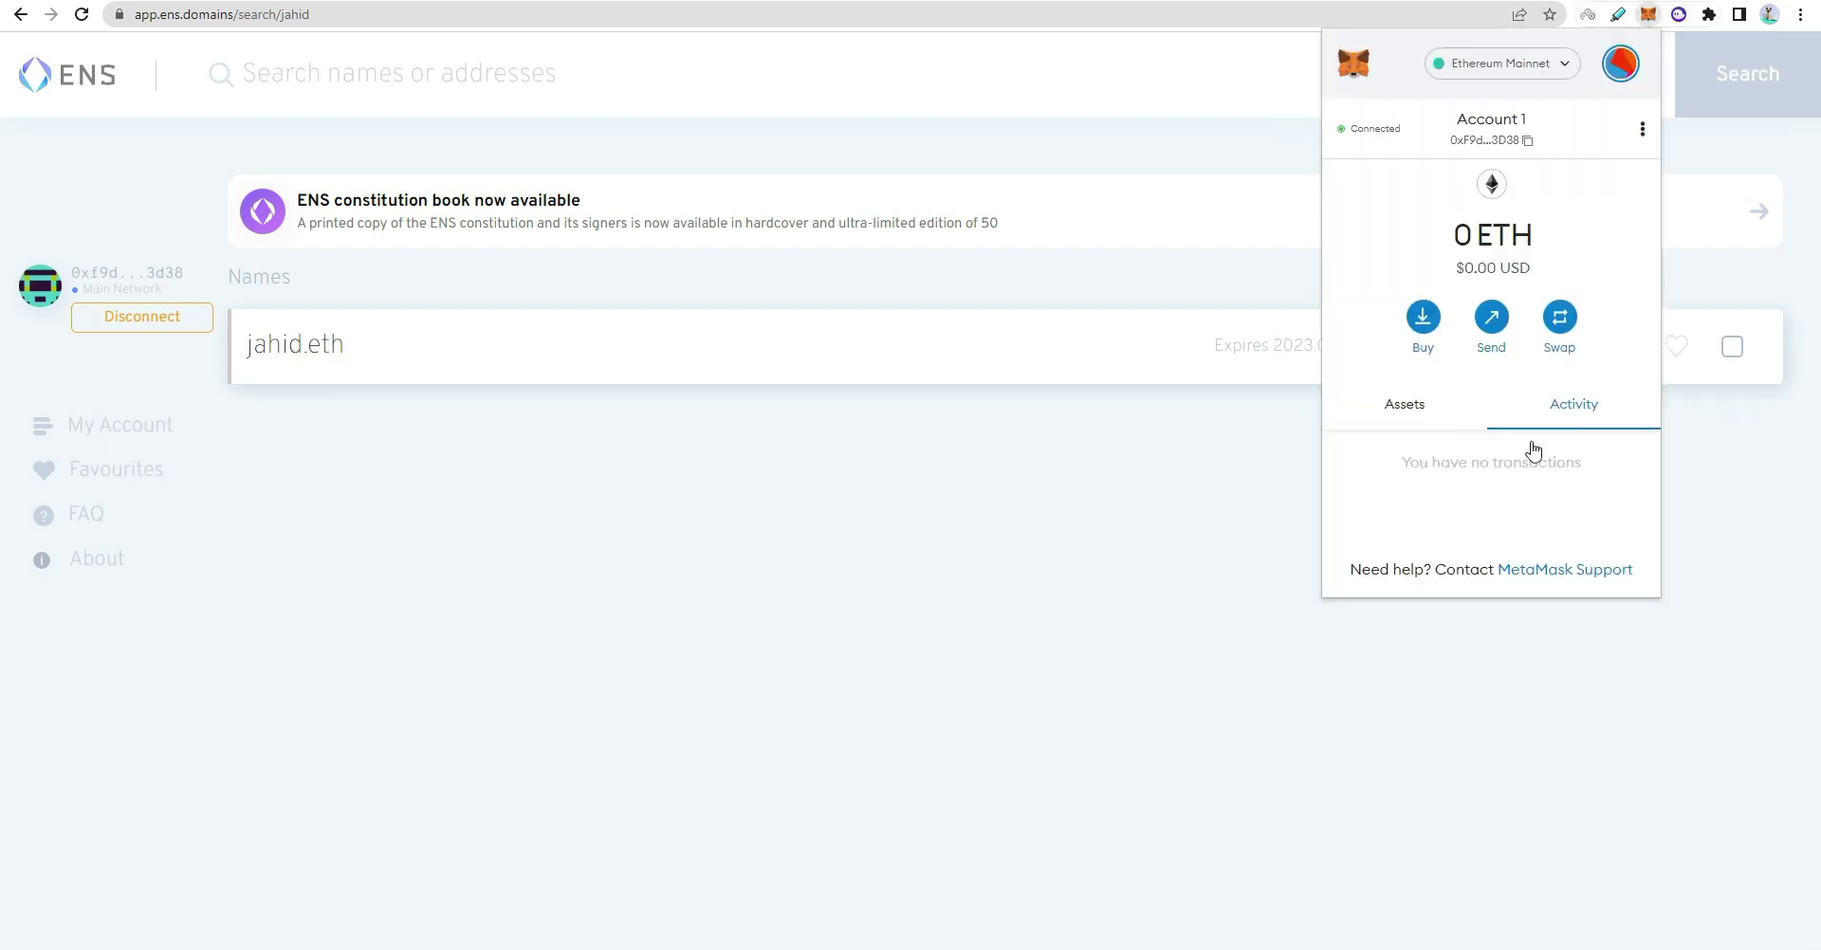
left_click(1492, 319)
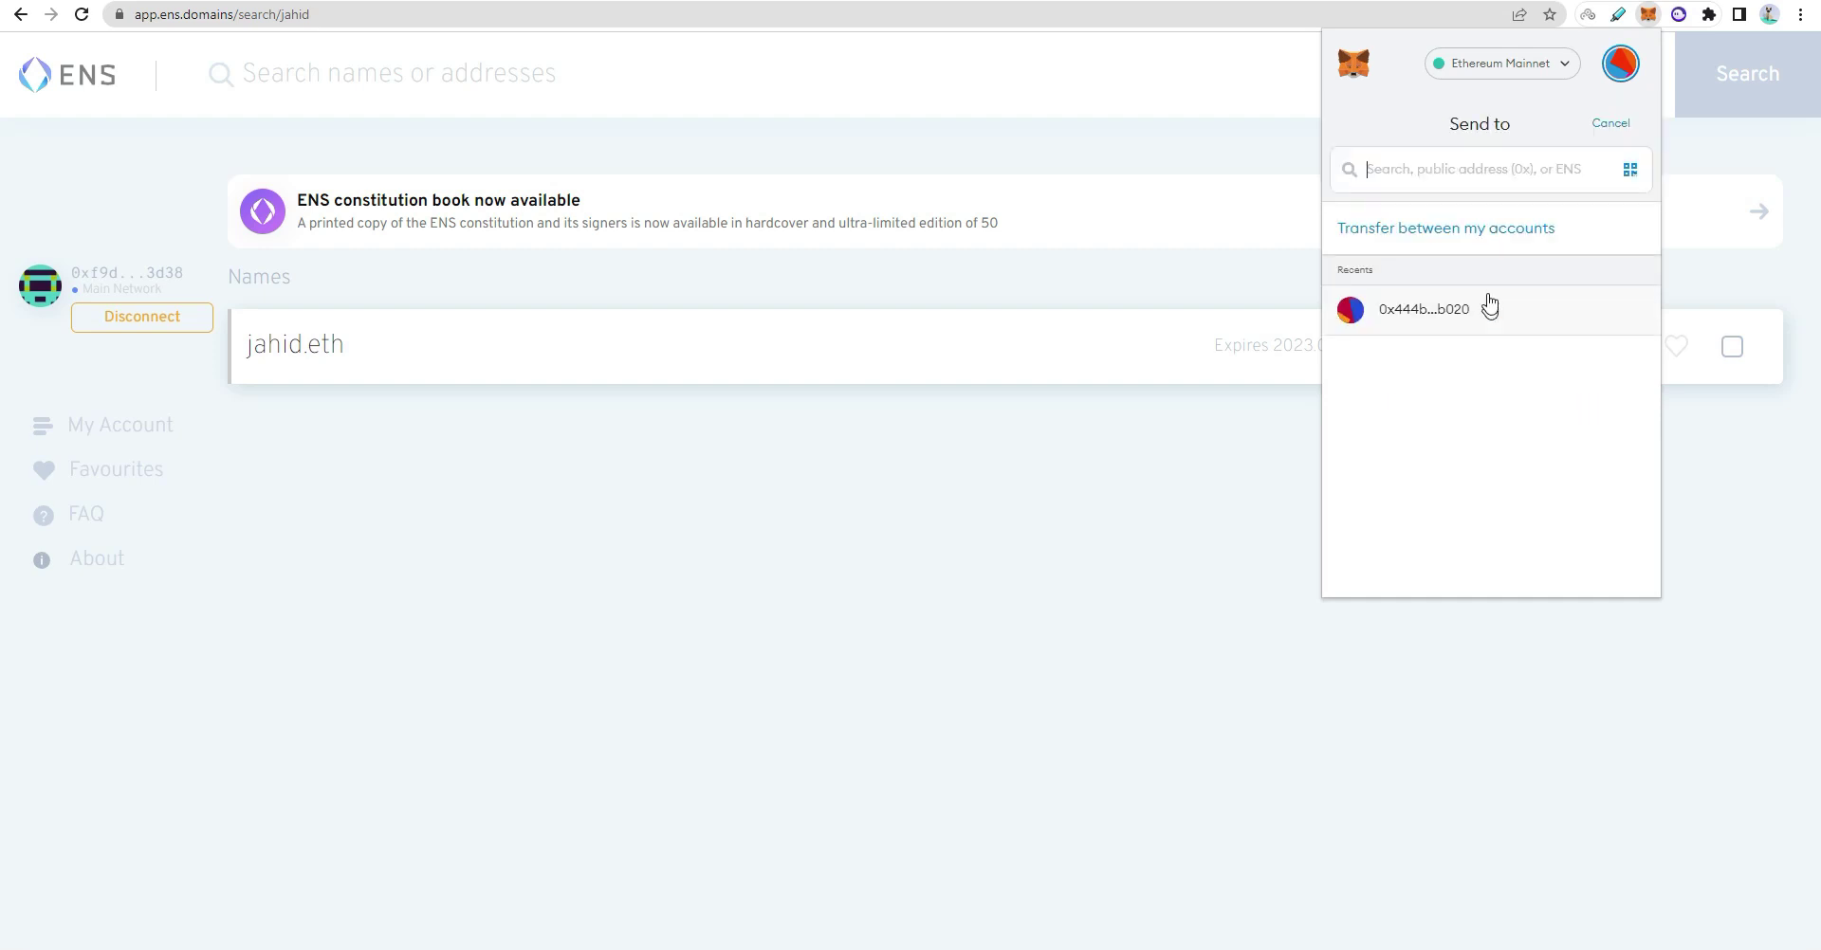
left_click(1559, 170)
right_click(1411, 168)
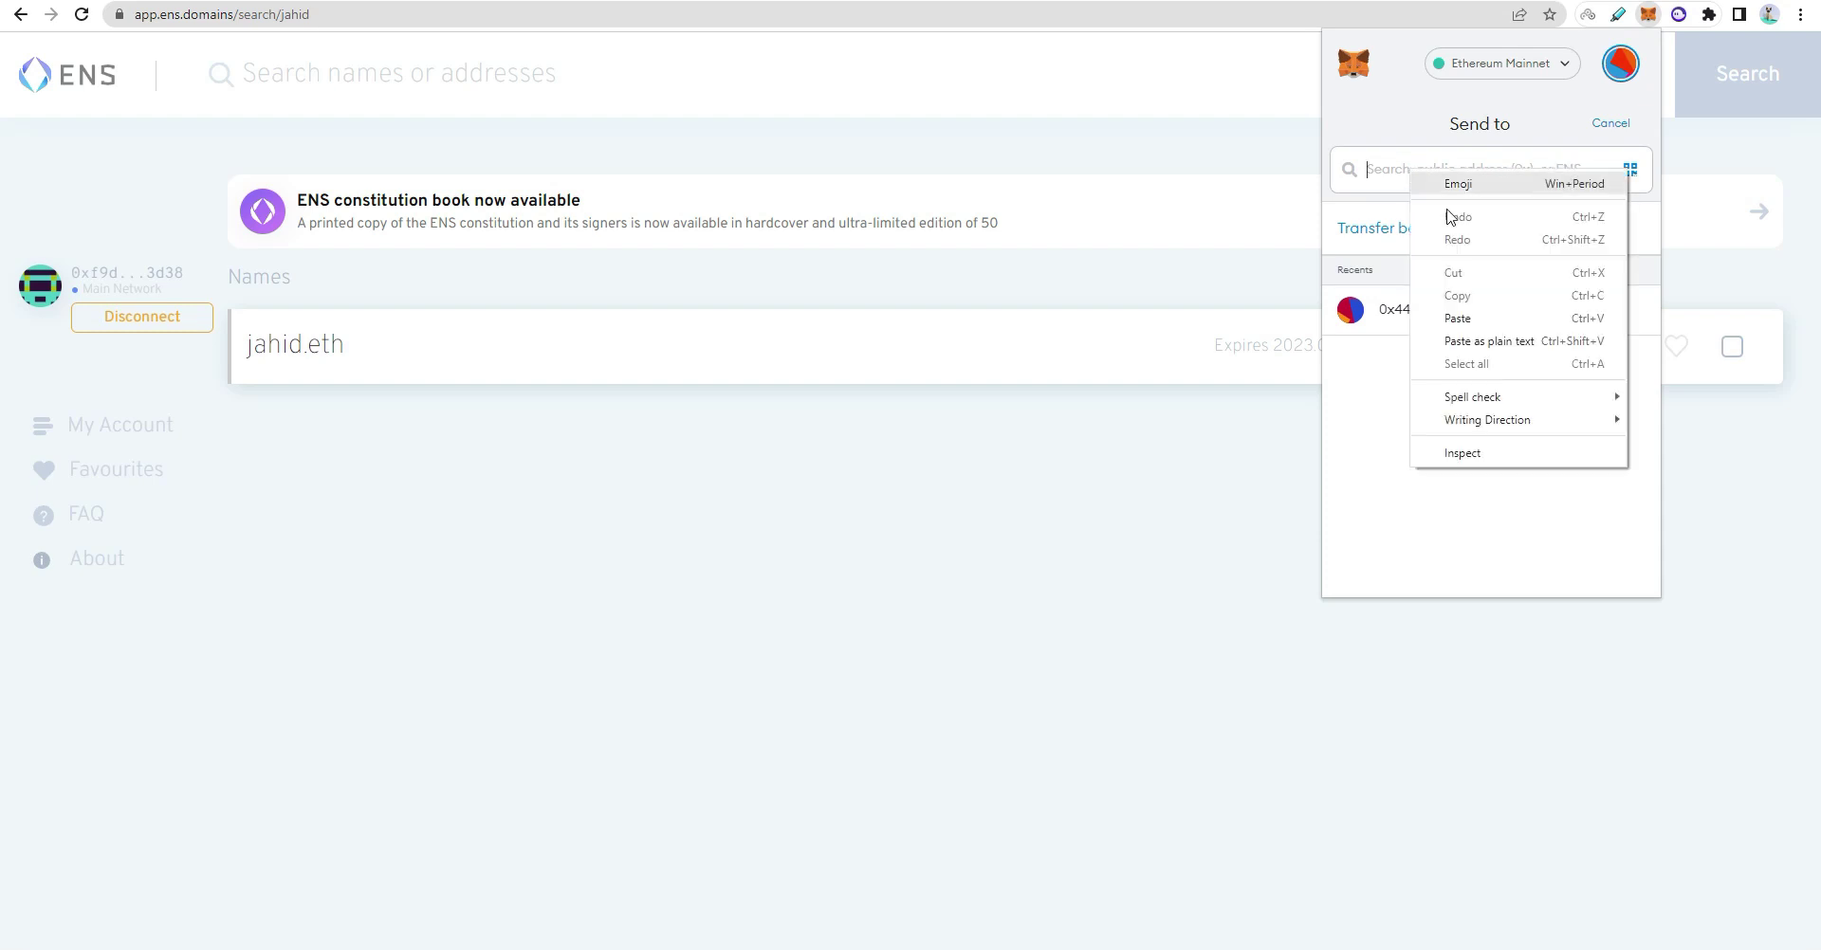
left_click(1472, 317)
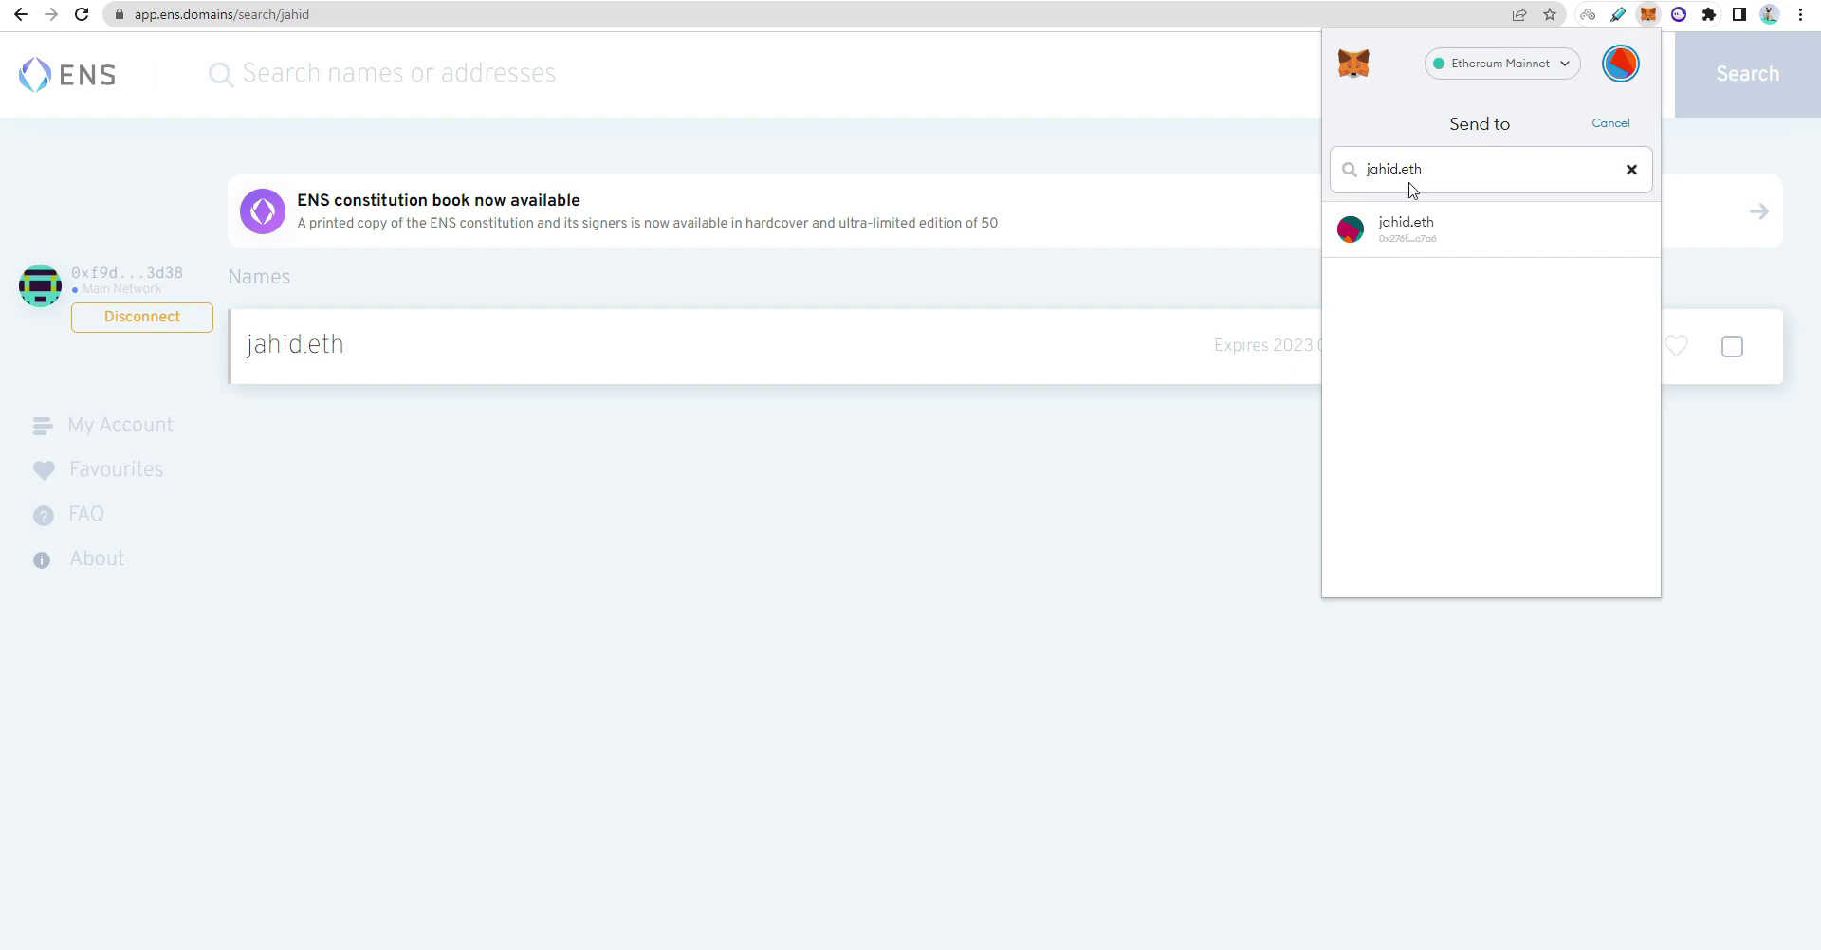
left_click(1430, 239)
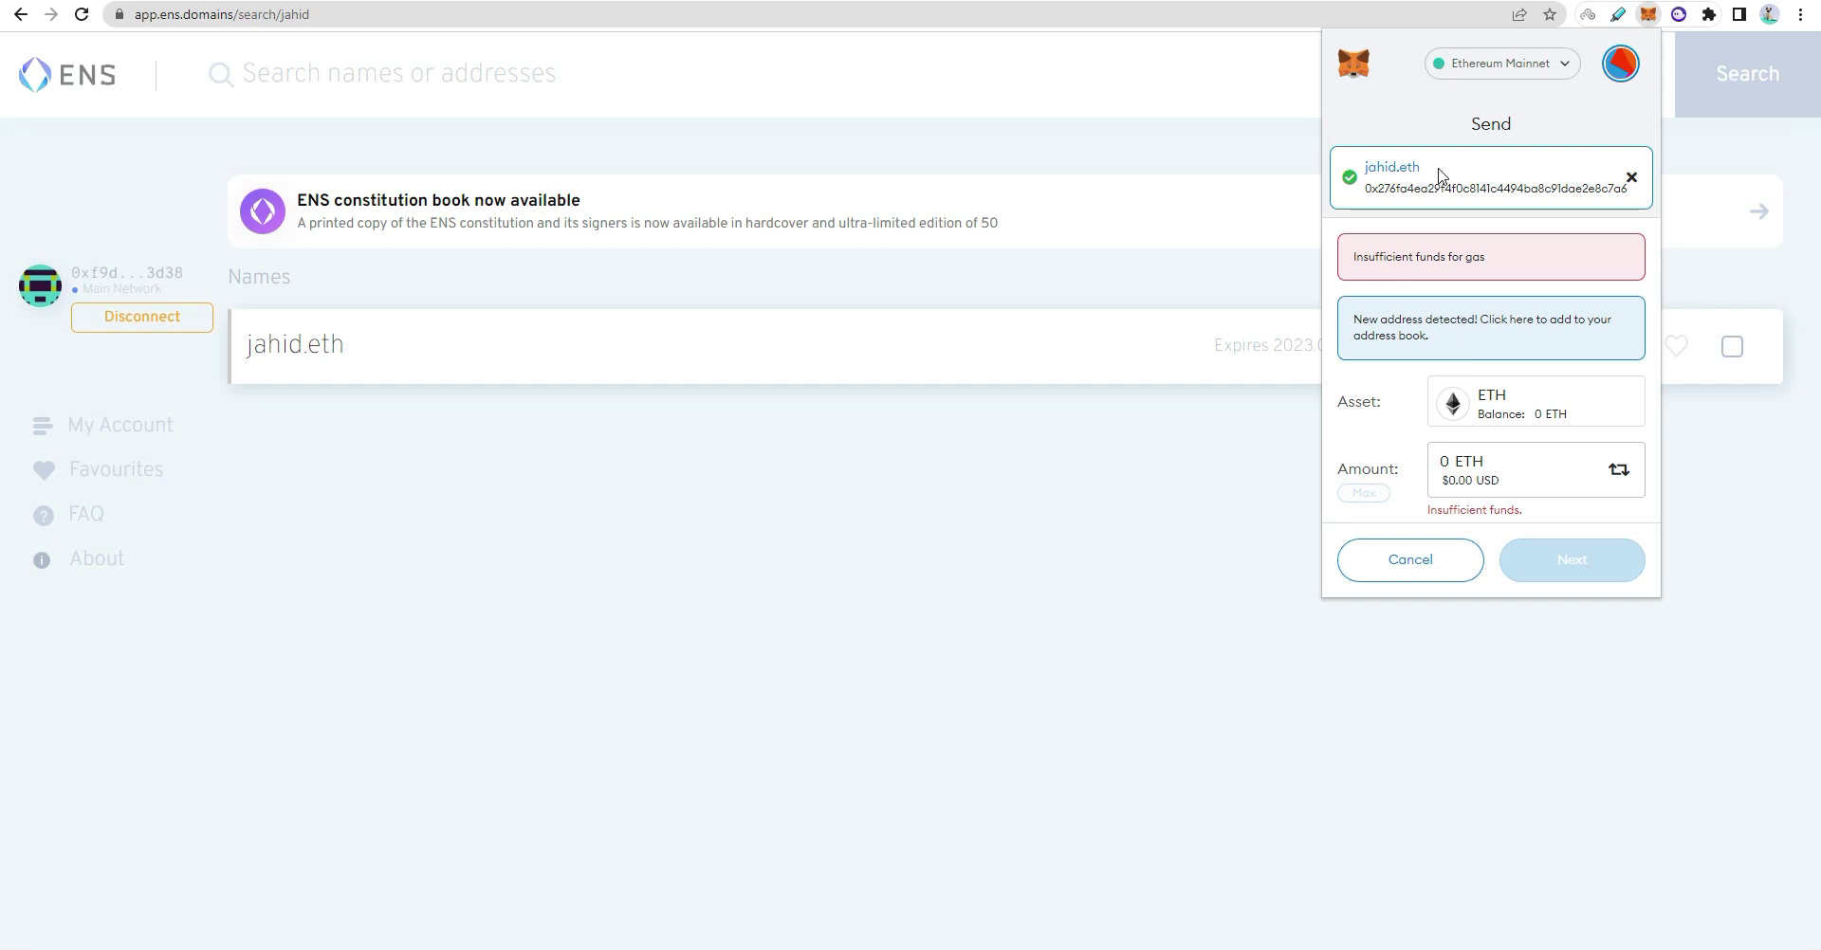
left_click(1396, 169)
double_click(1400, 166)
double_click(1409, 167)
left_click(1408, 167)
left_click(1404, 168)
double_click(1408, 168)
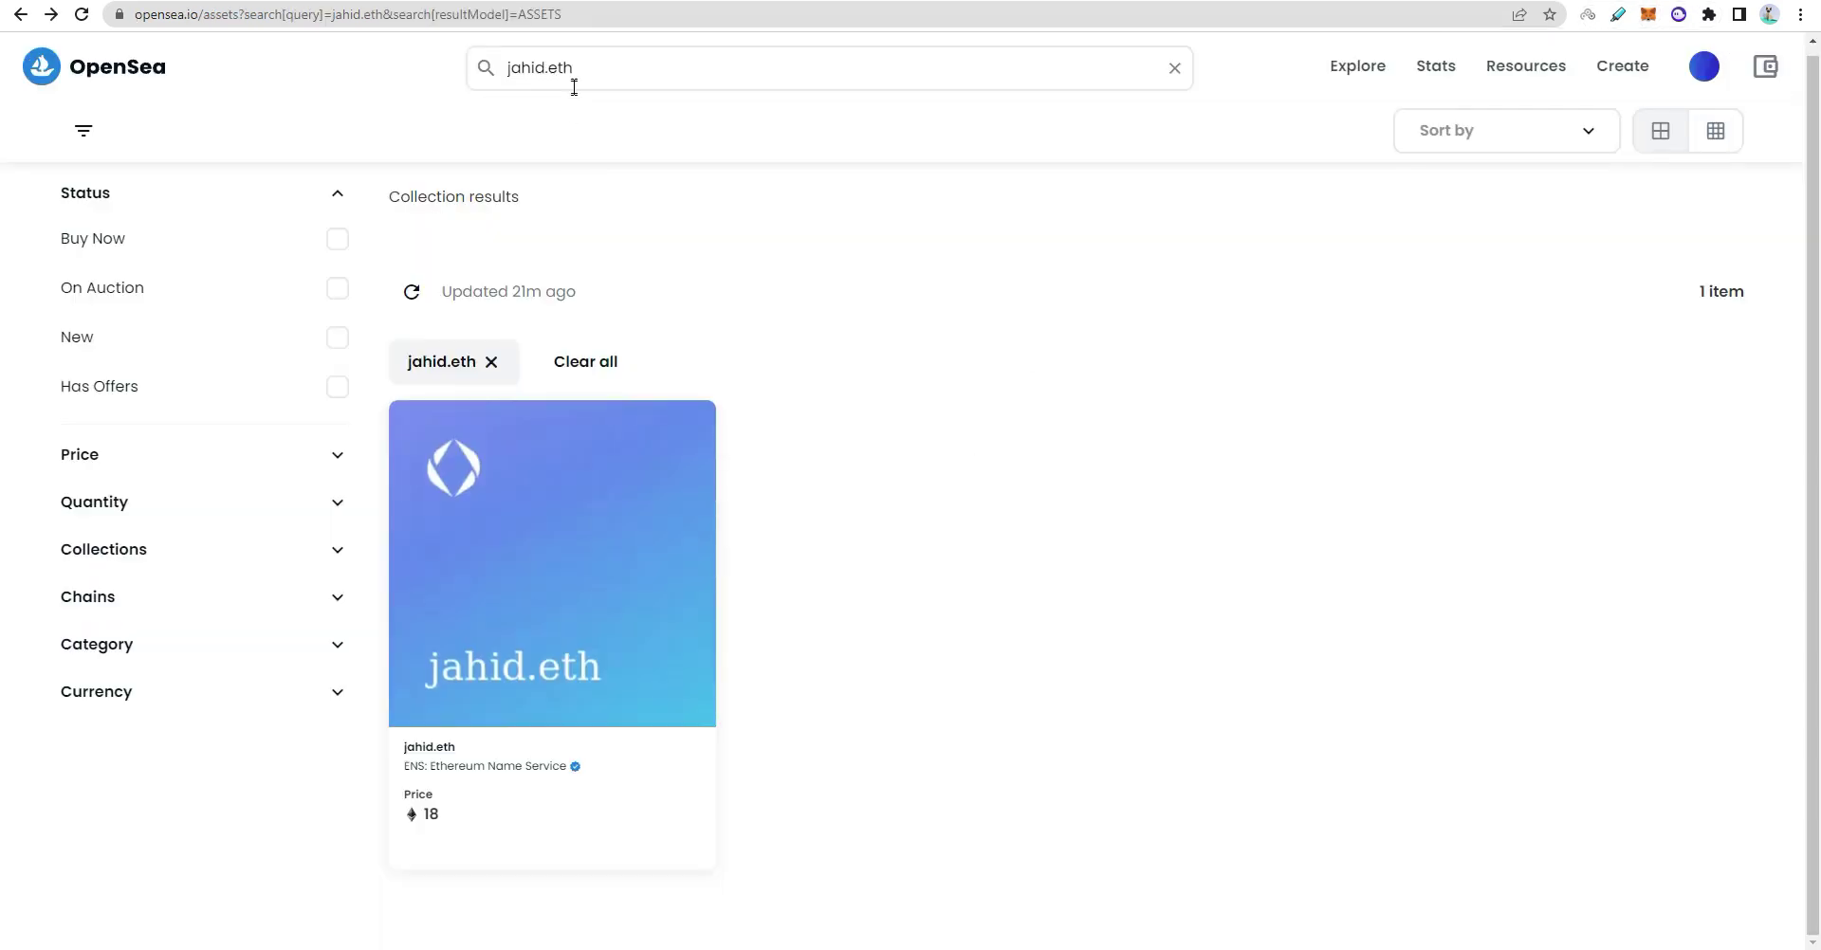
double_click(579, 67)
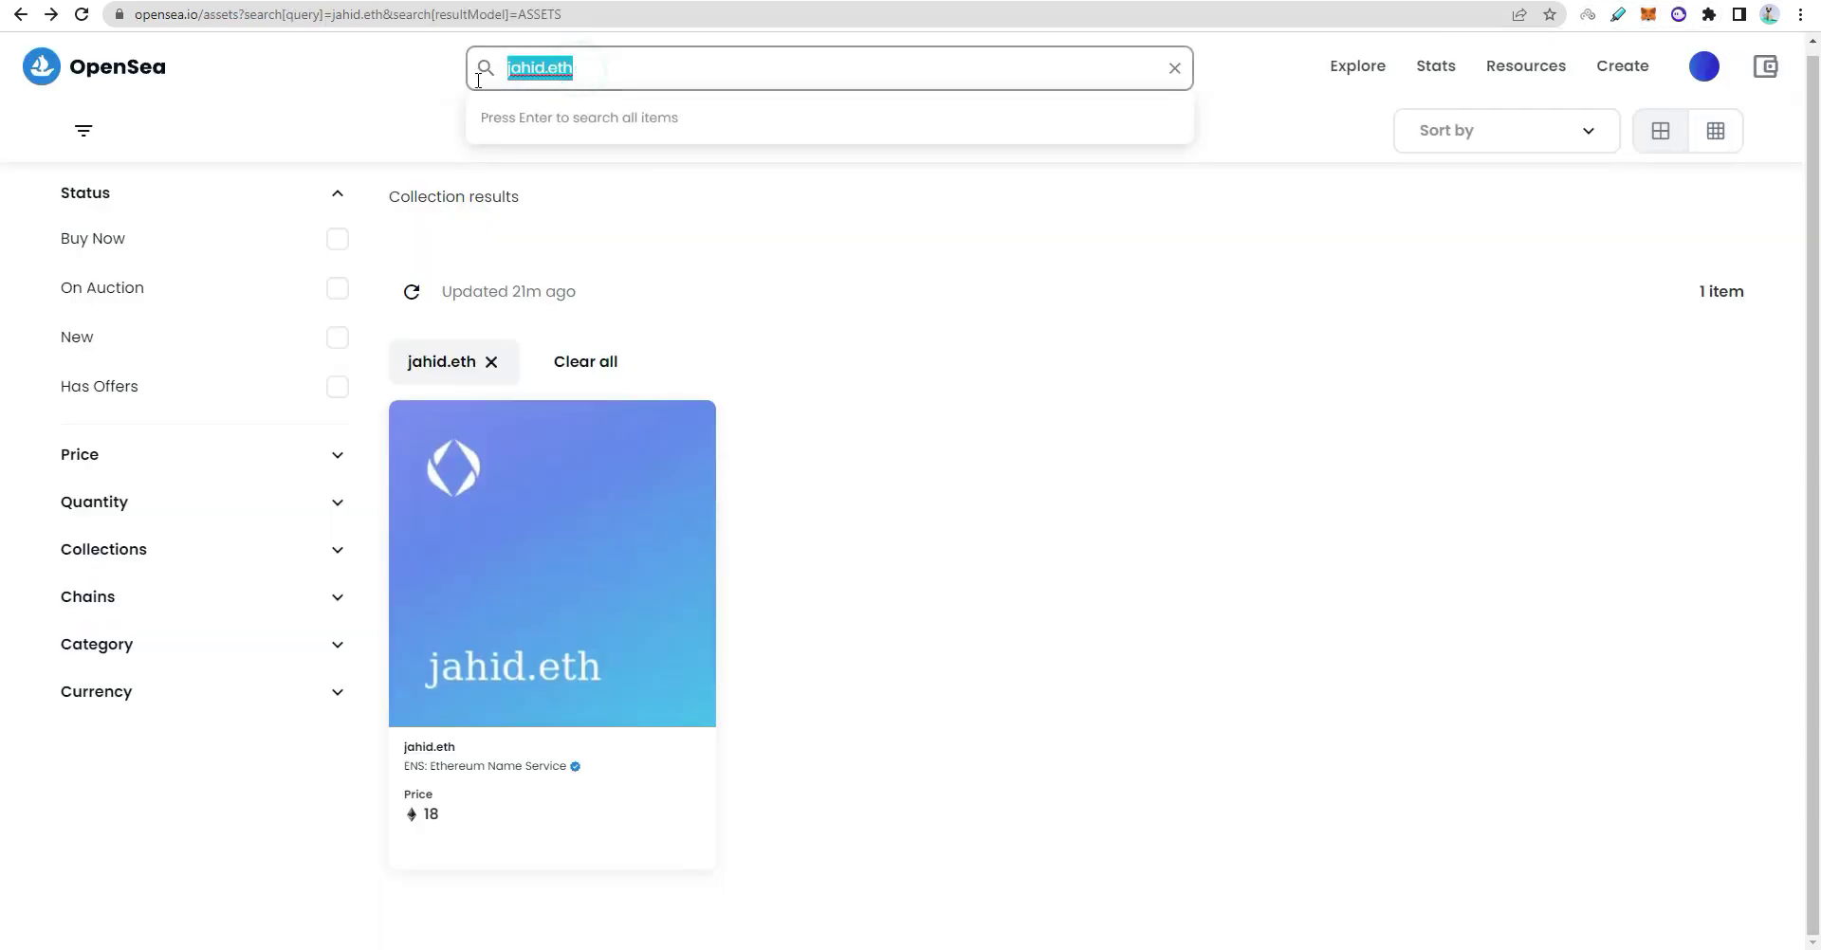
left_click(977, 279)
mouse_move(541, 703)
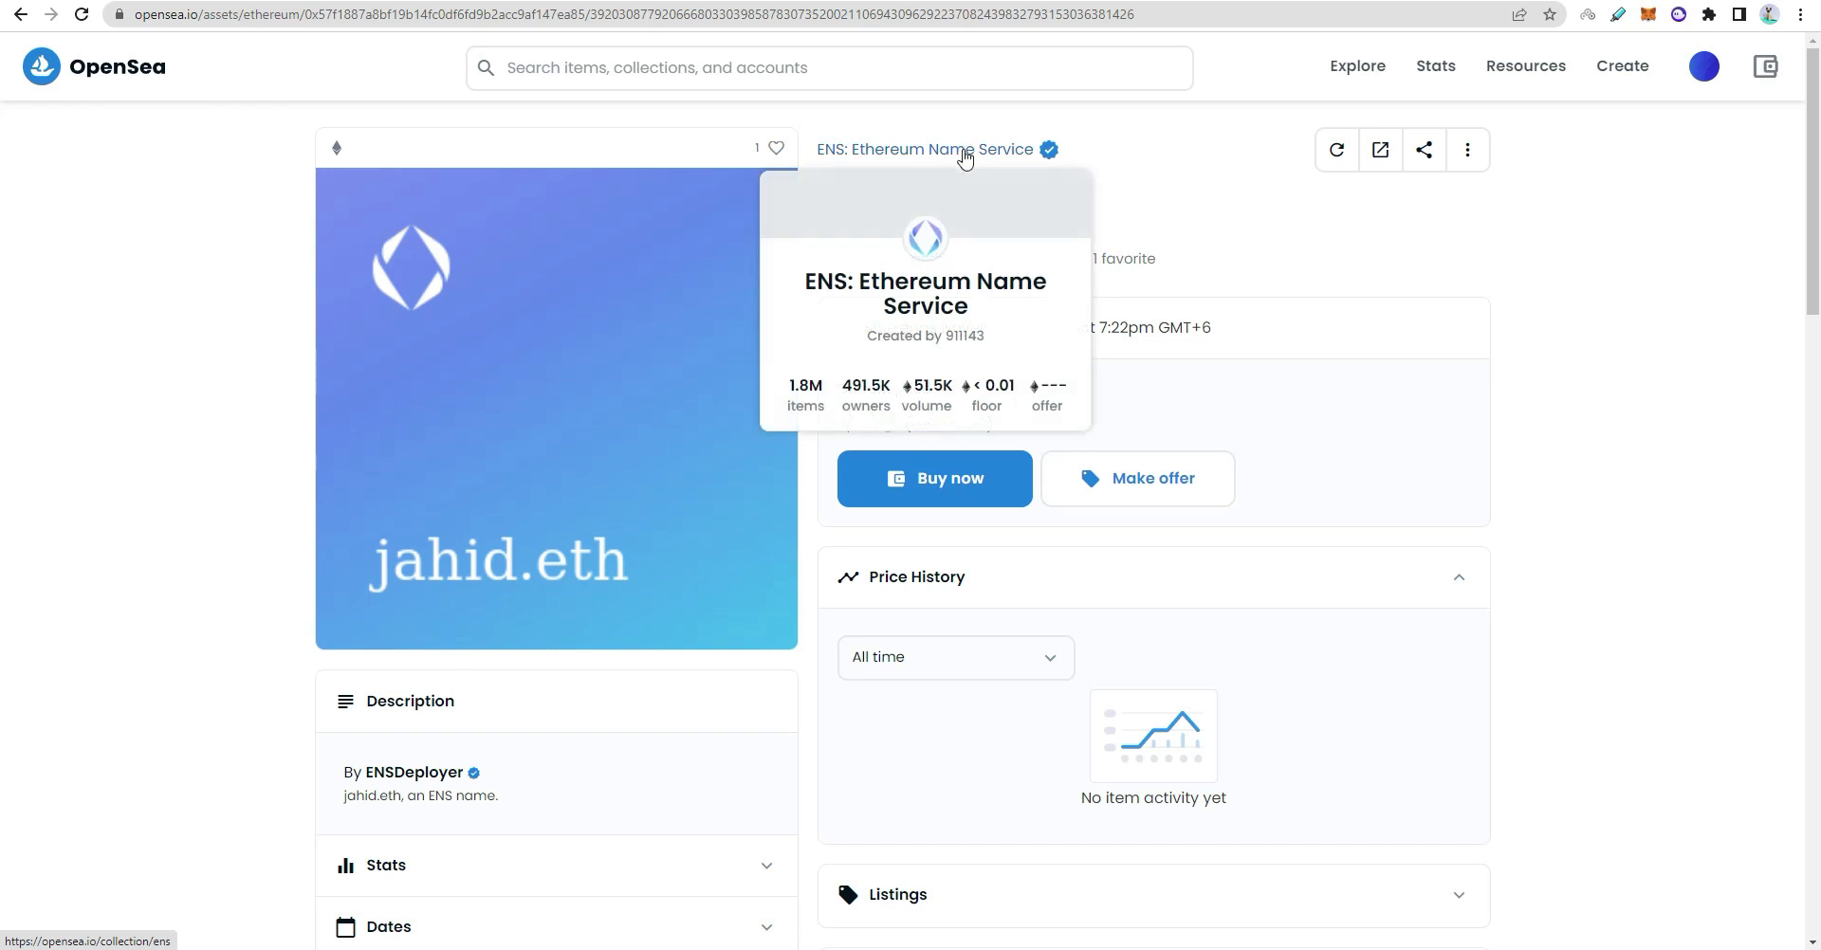
Open the ENS: Ethereum Name Service collection, note its 1.8M items, and scroll its low-to-high price list
left_click(953, 154)
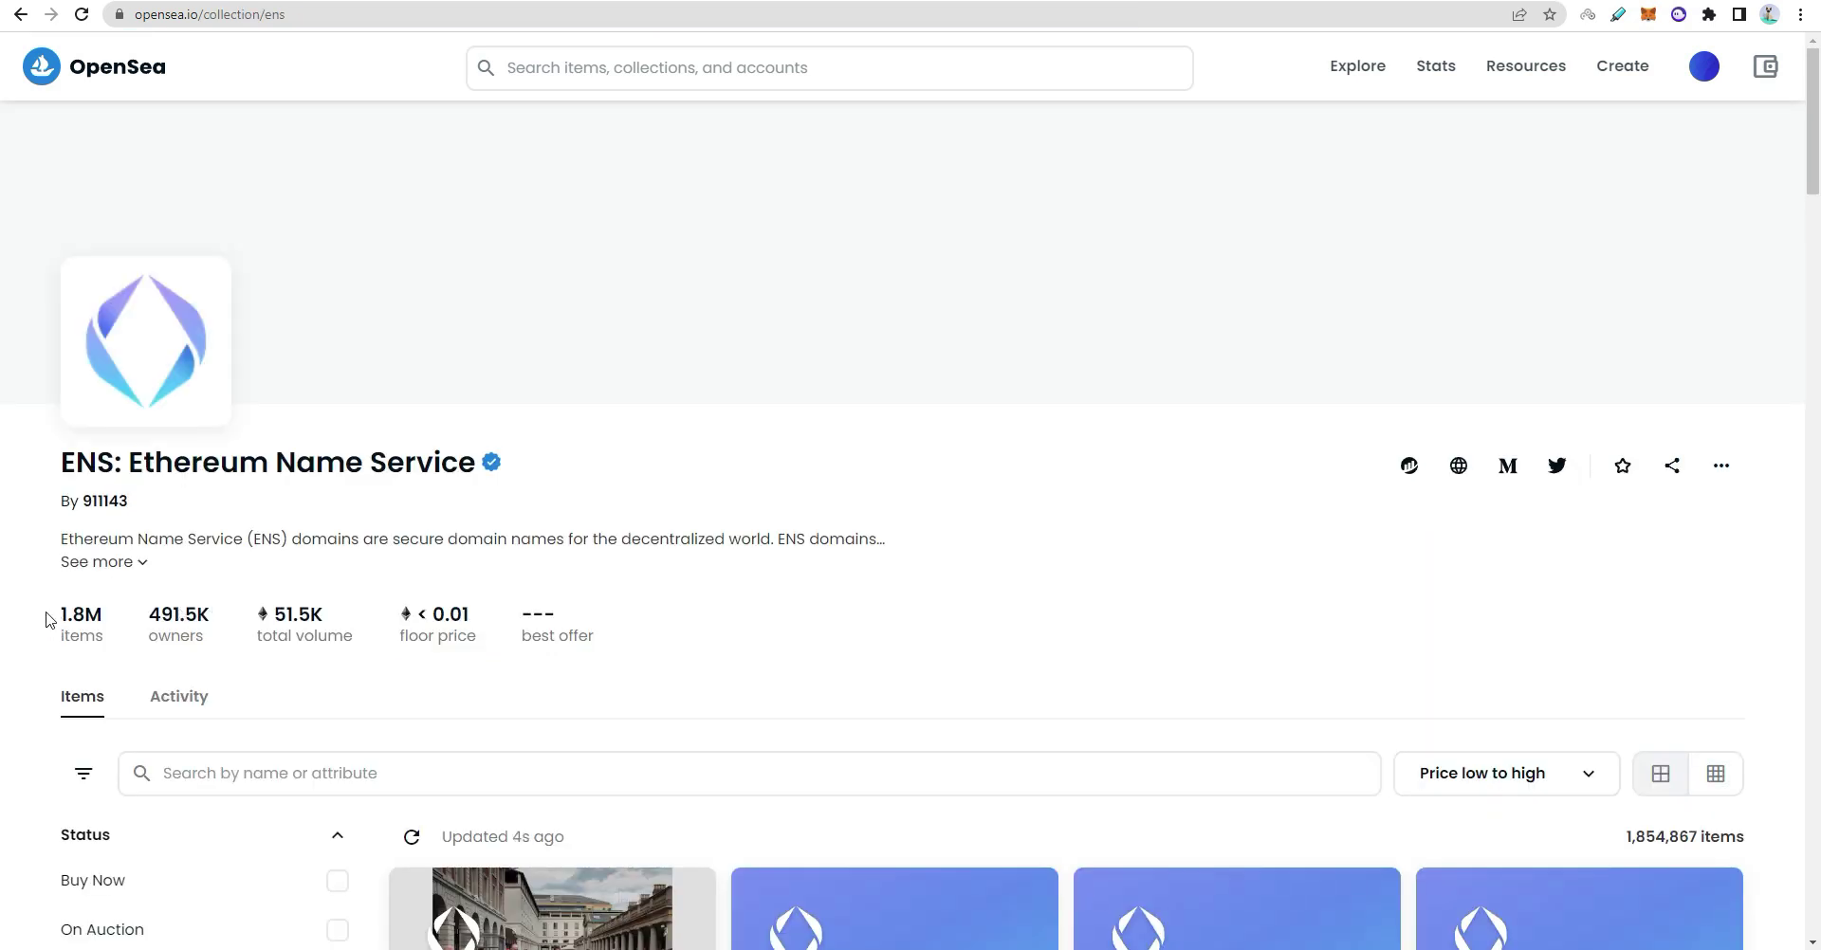
left_click_drag(43, 614, 107, 621)
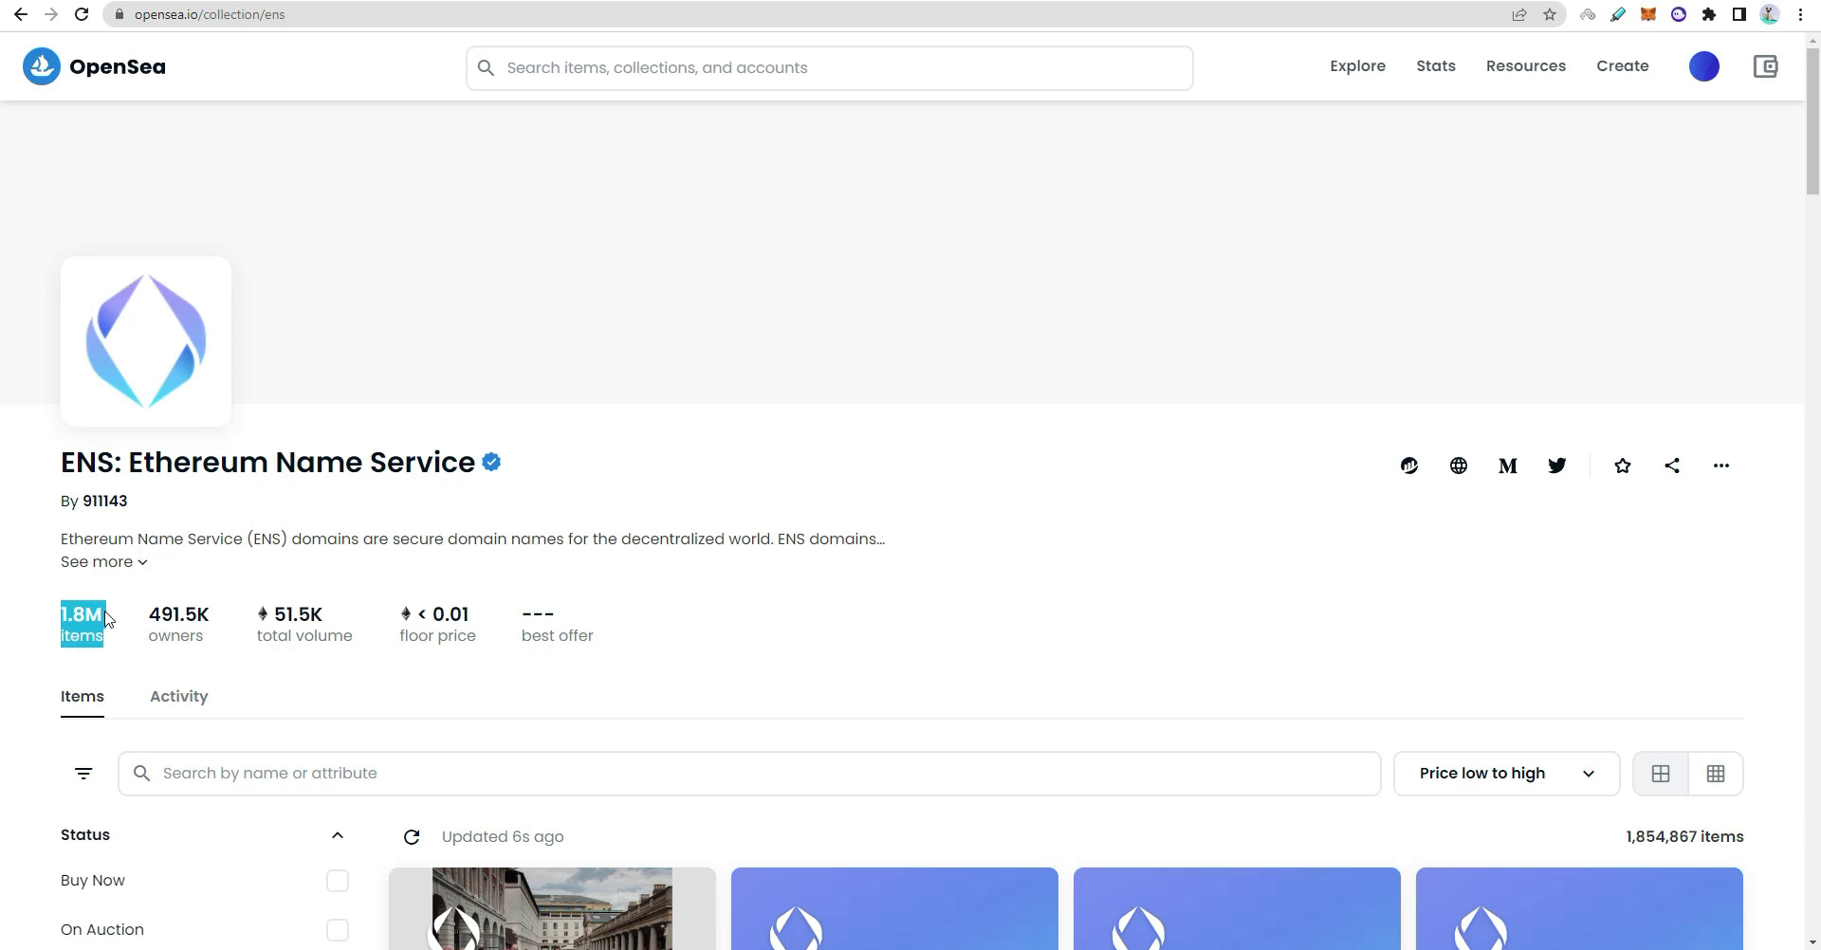
left_click(164, 483)
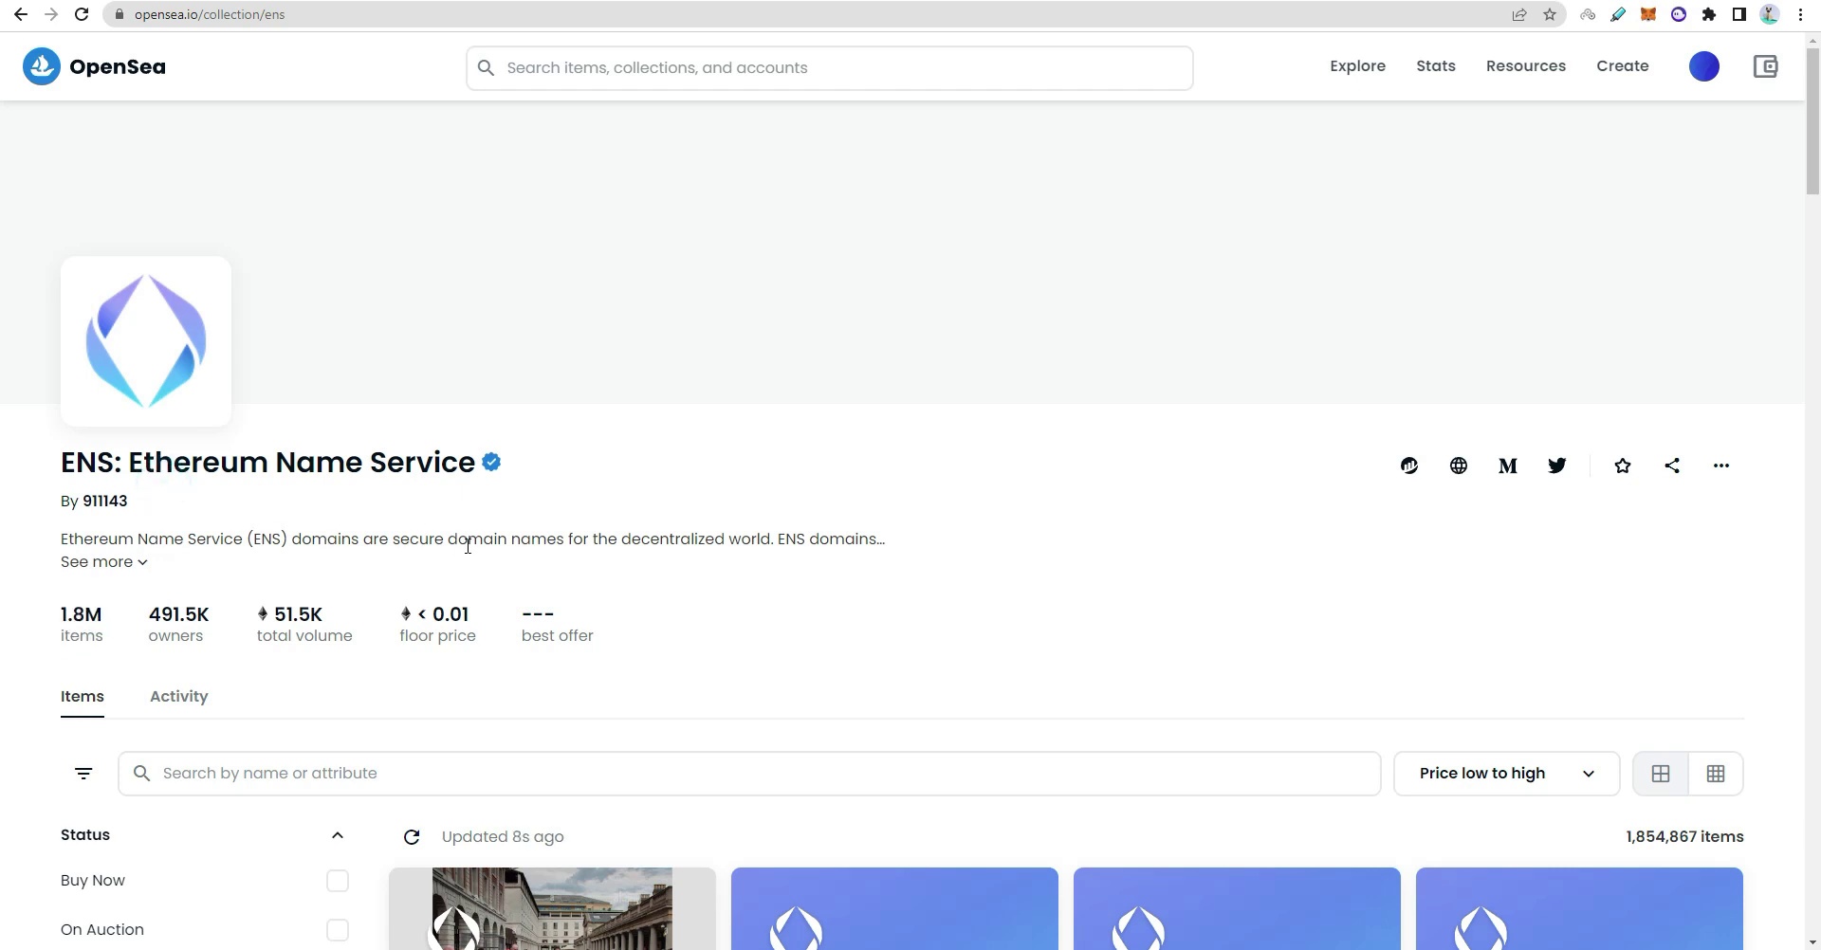
scroll(489, 536, "down", 6)
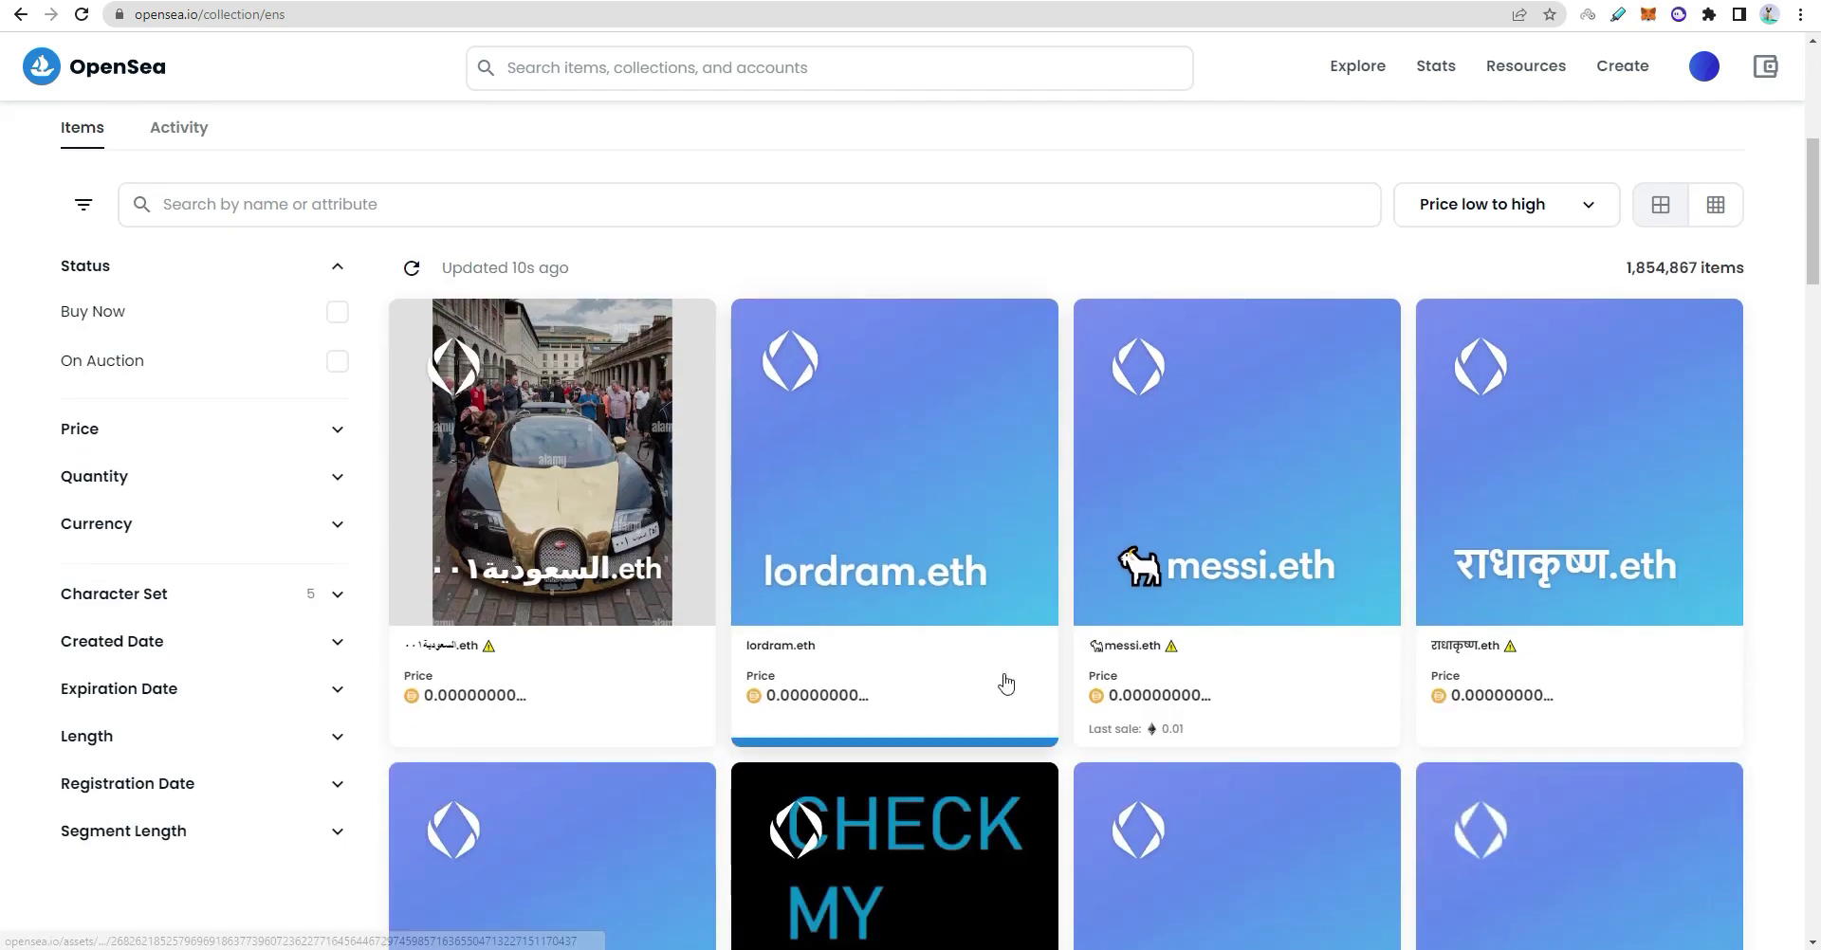
scroll(720, 445, "down", 1)
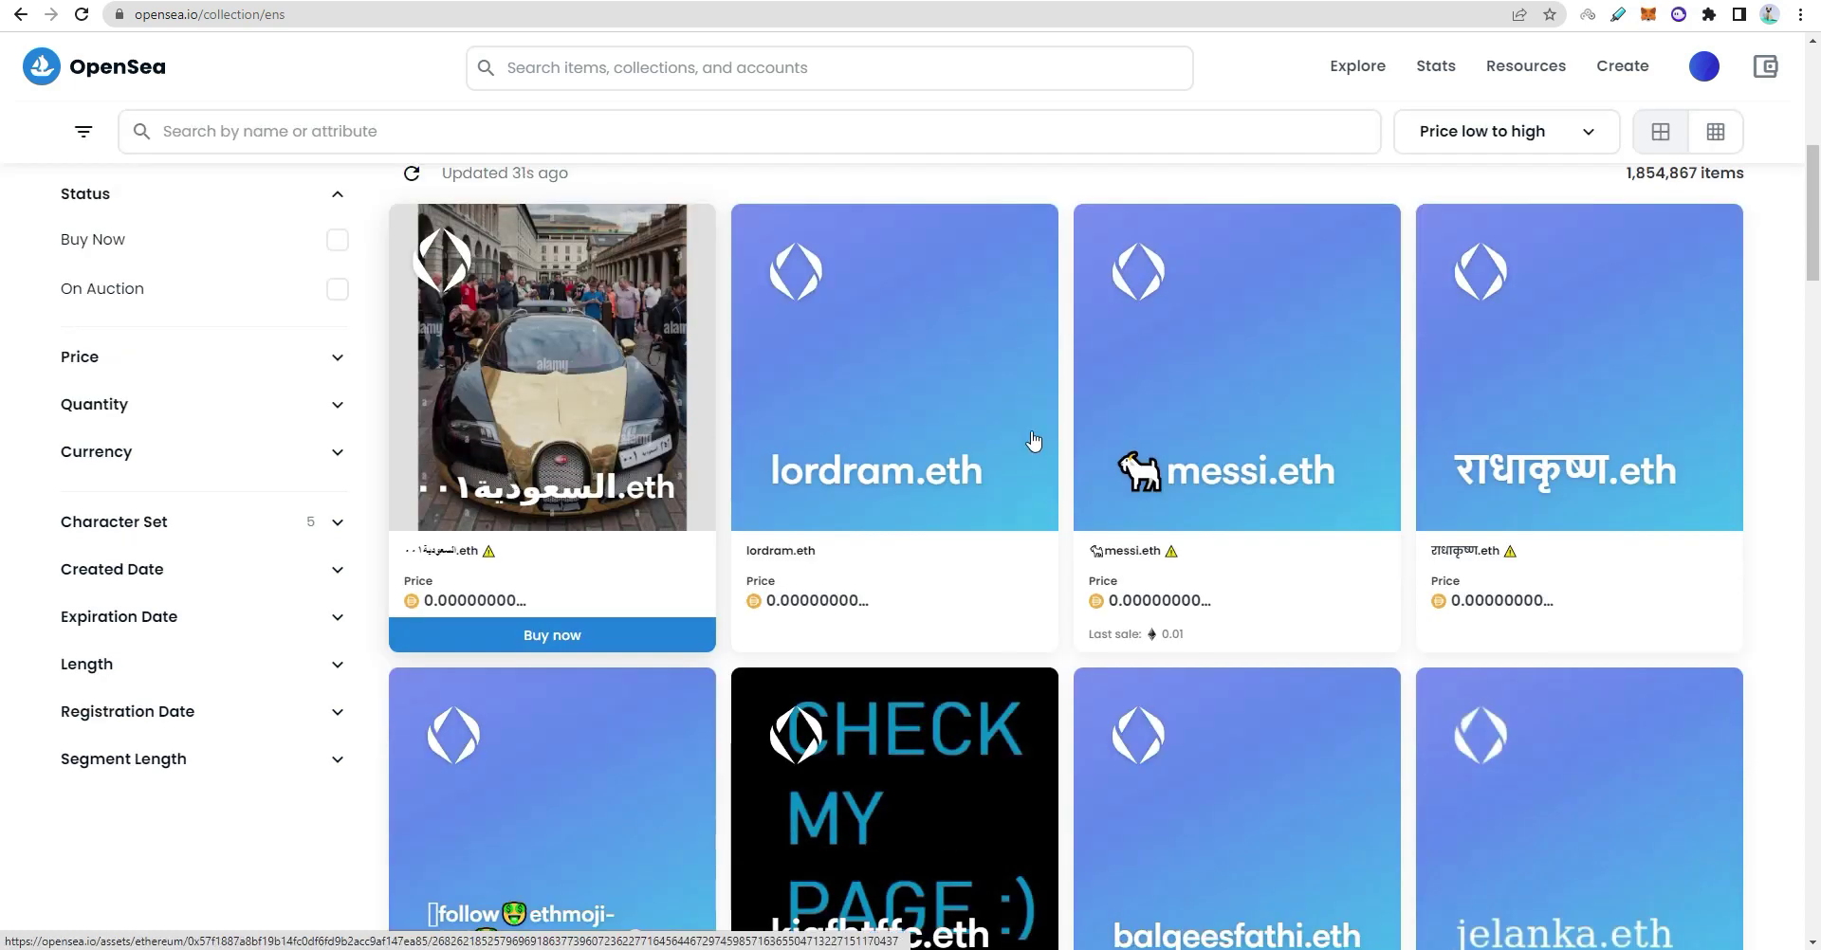
scroll(1423, 730, "down", 8)
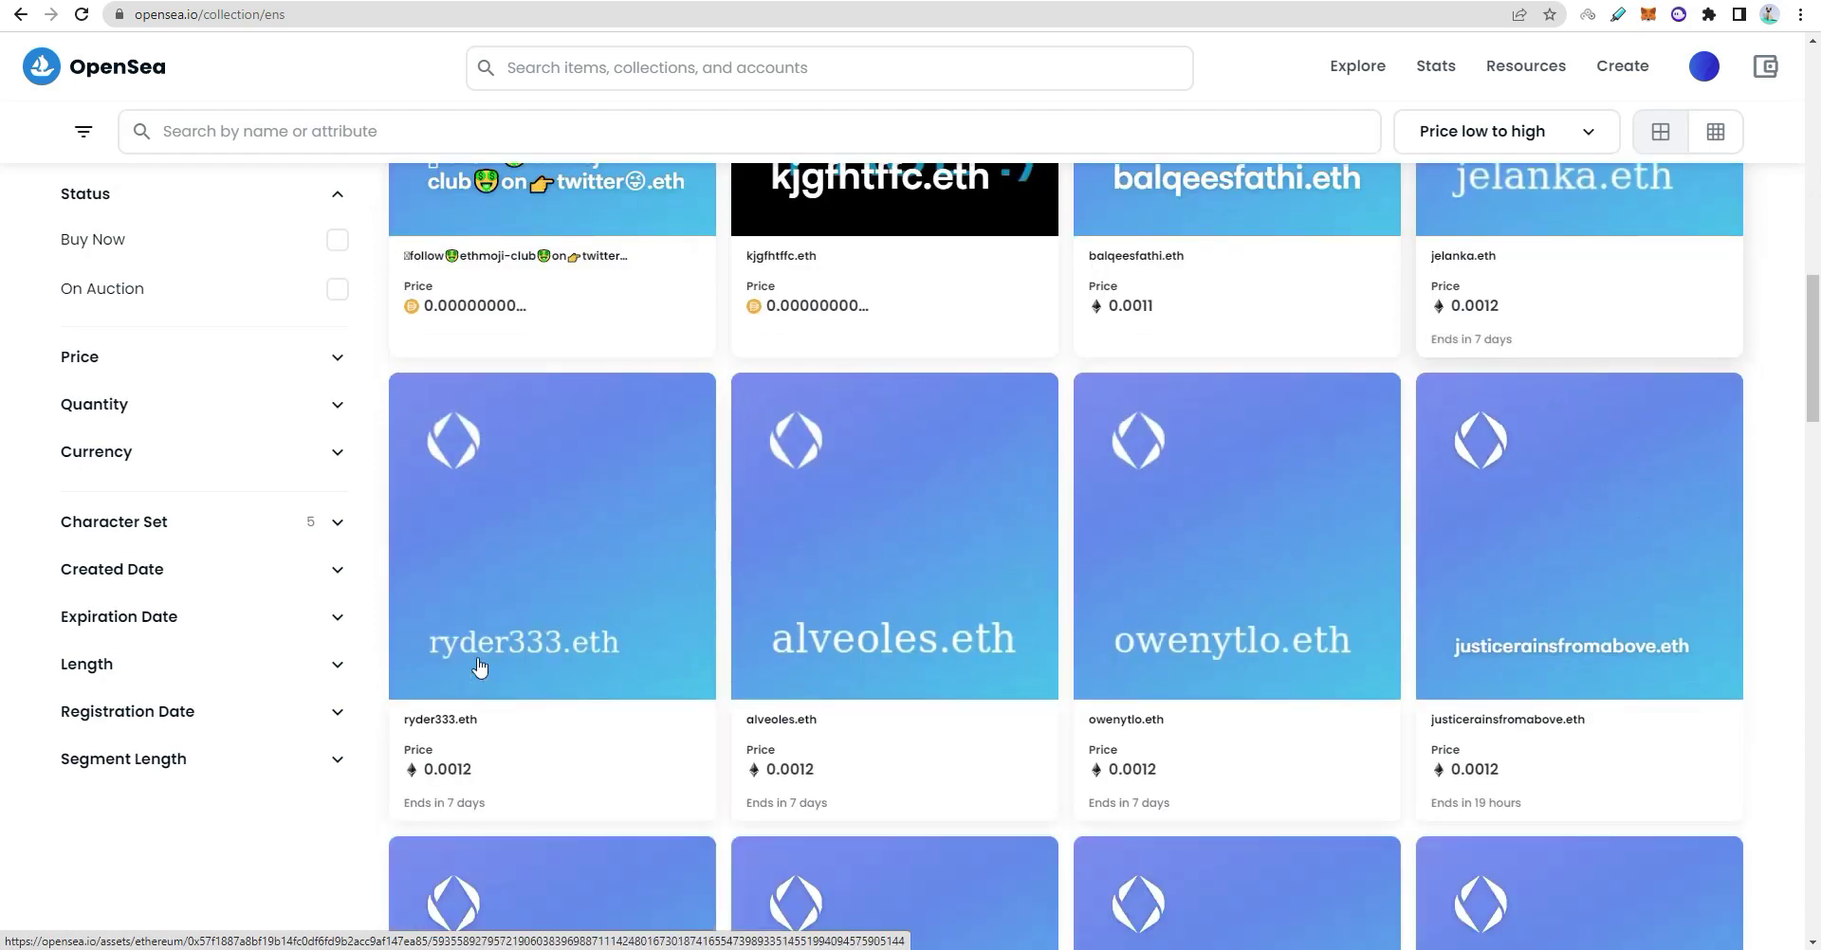
scroll(669, 653, "up", 4)
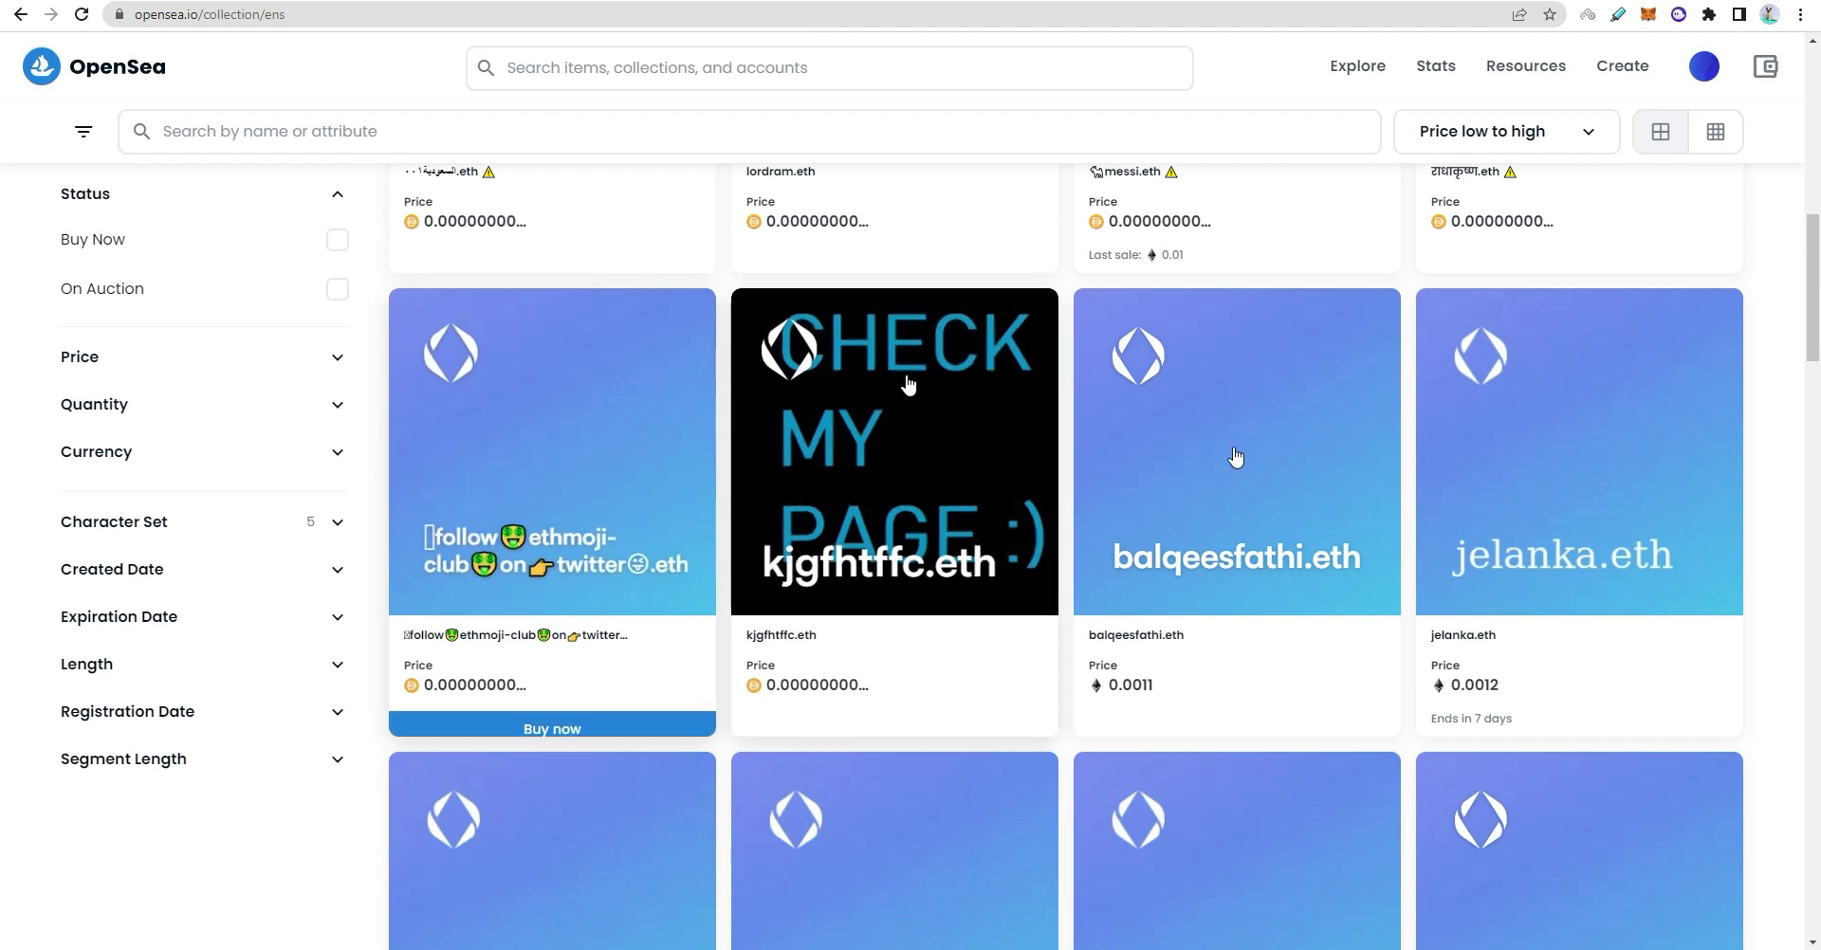
scroll(833, 487, "up", 5)
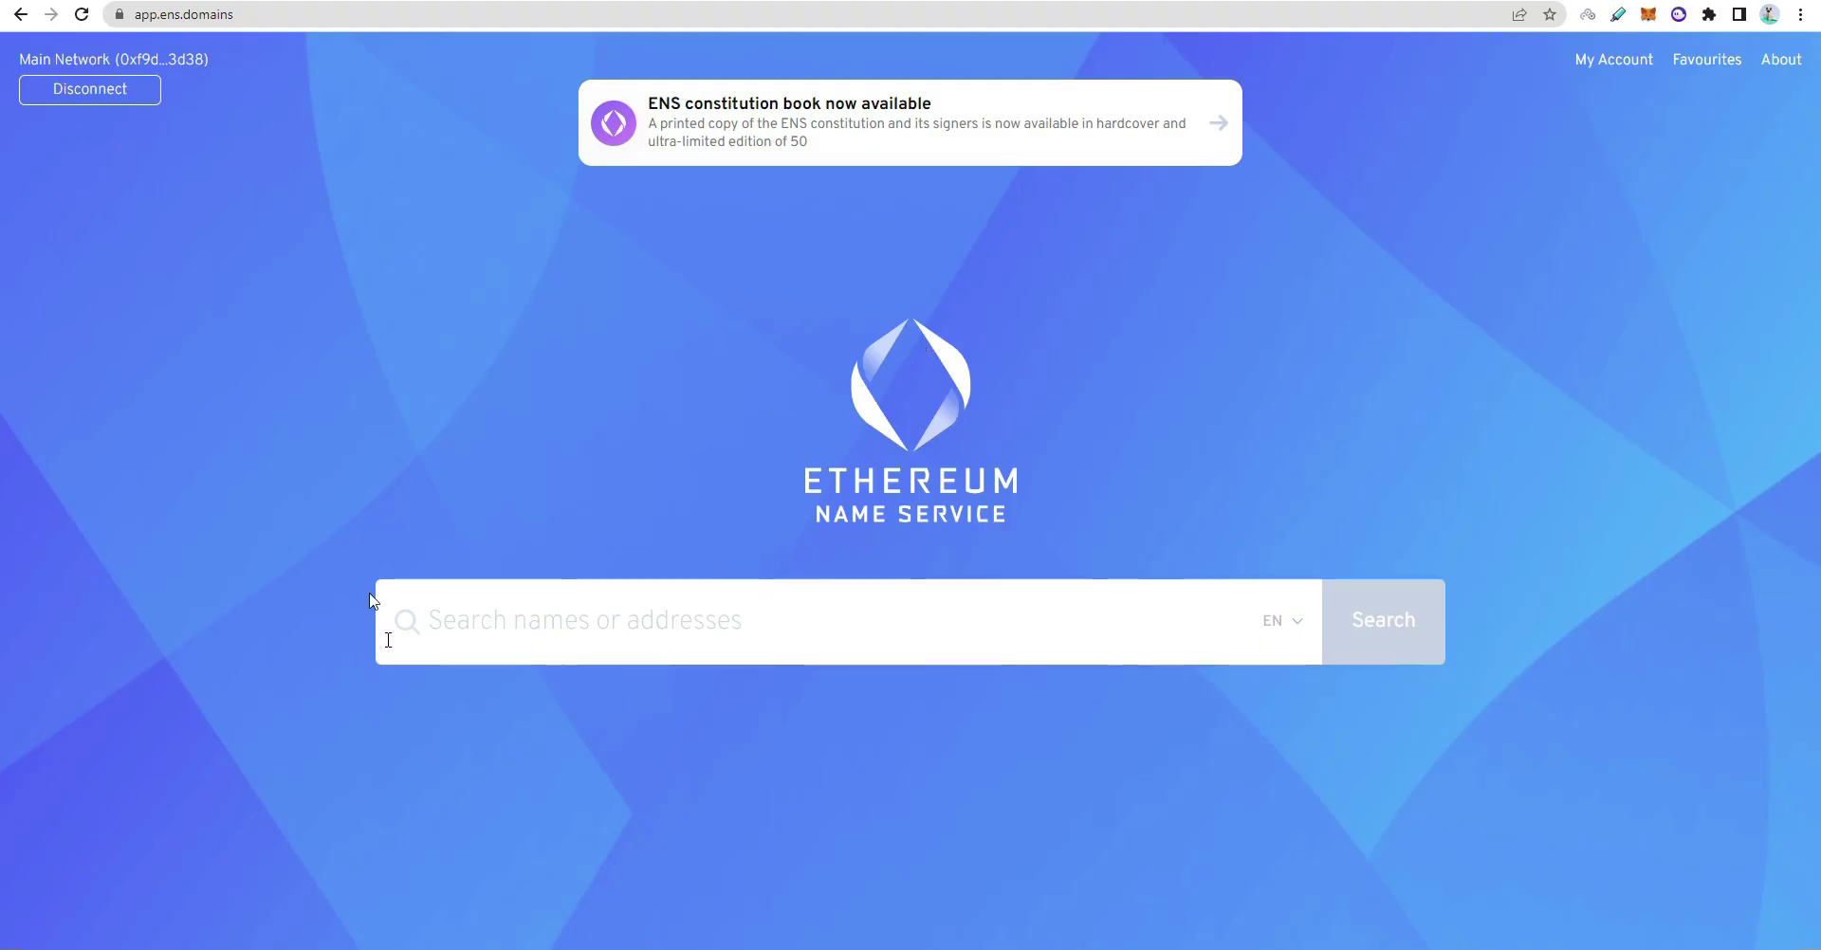
Search for 'shovo', open shovo.eth, and point out its 14.34 USD total cost
left_click(550, 602)
type("shovo")
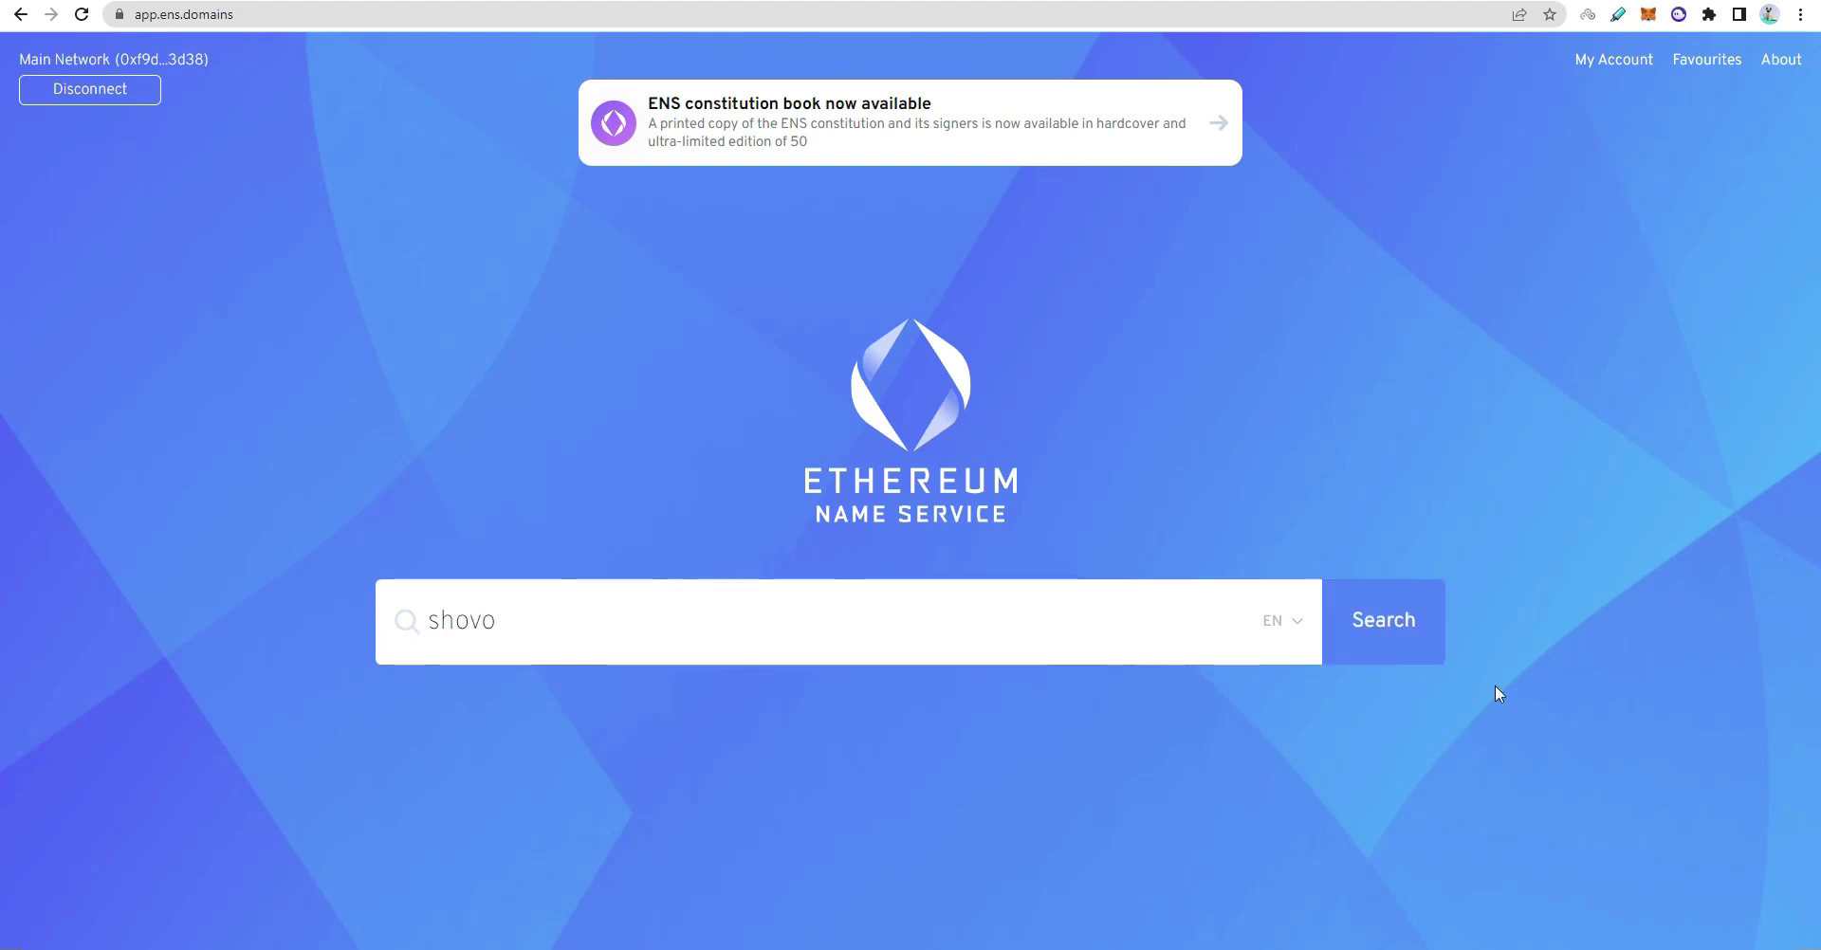
left_click(1345, 630)
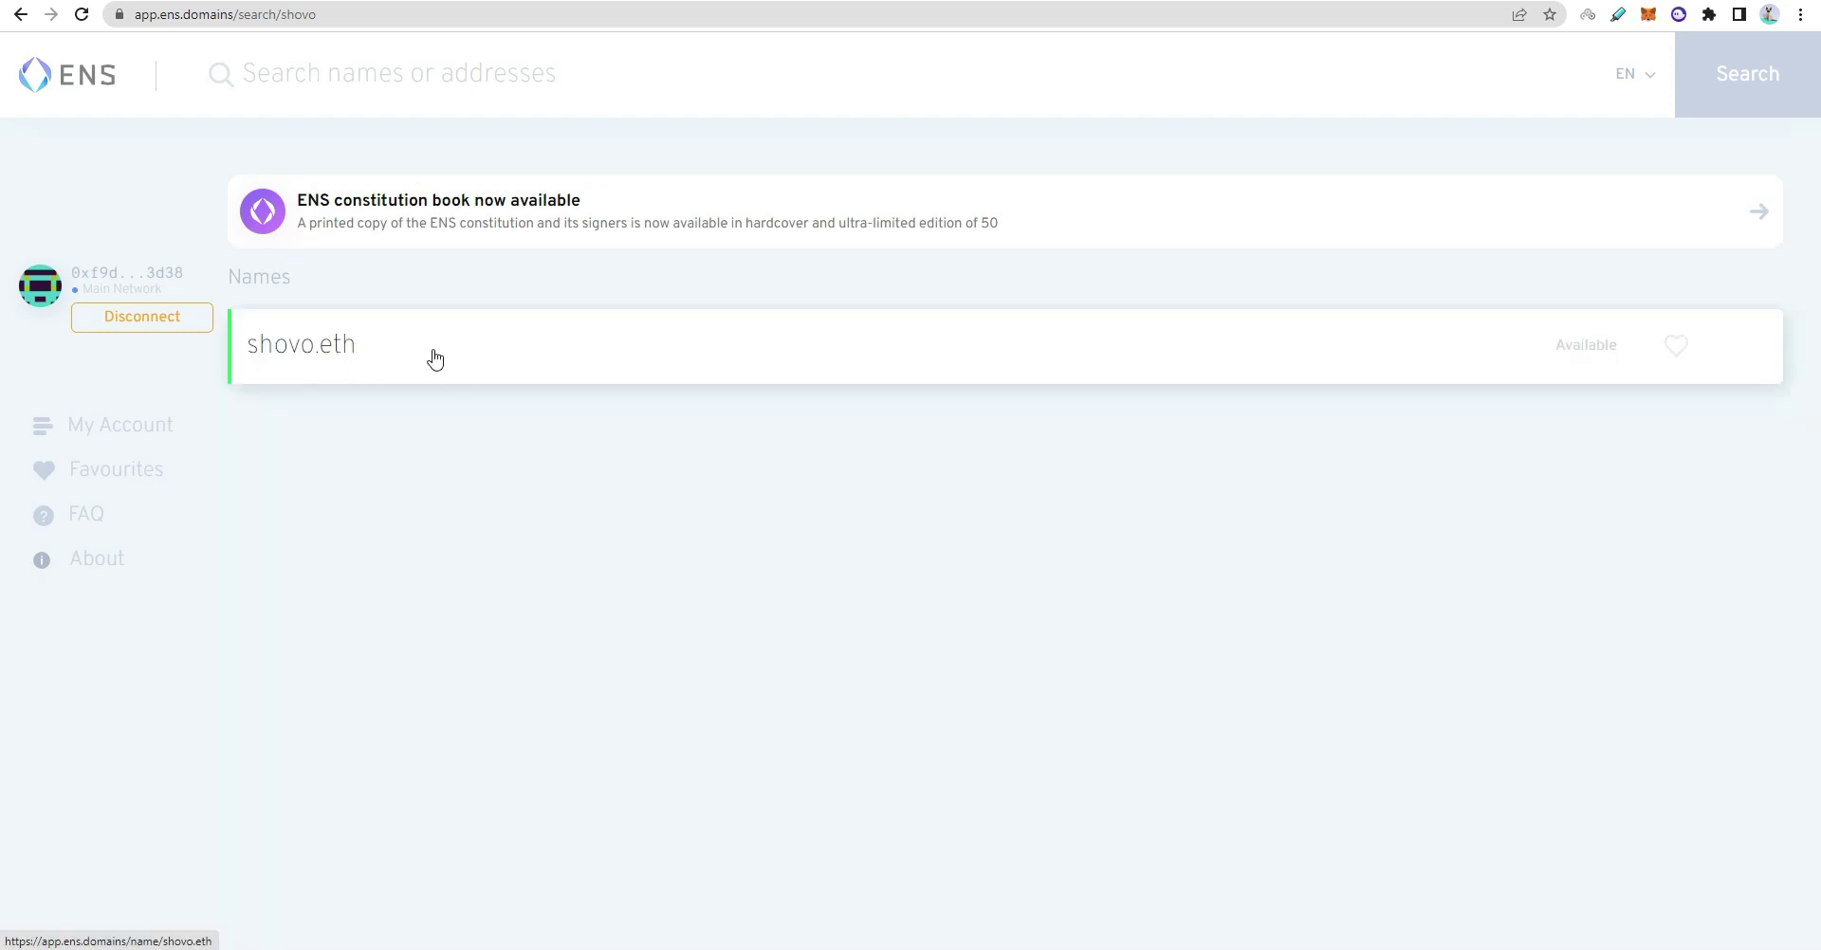
left_click(481, 354)
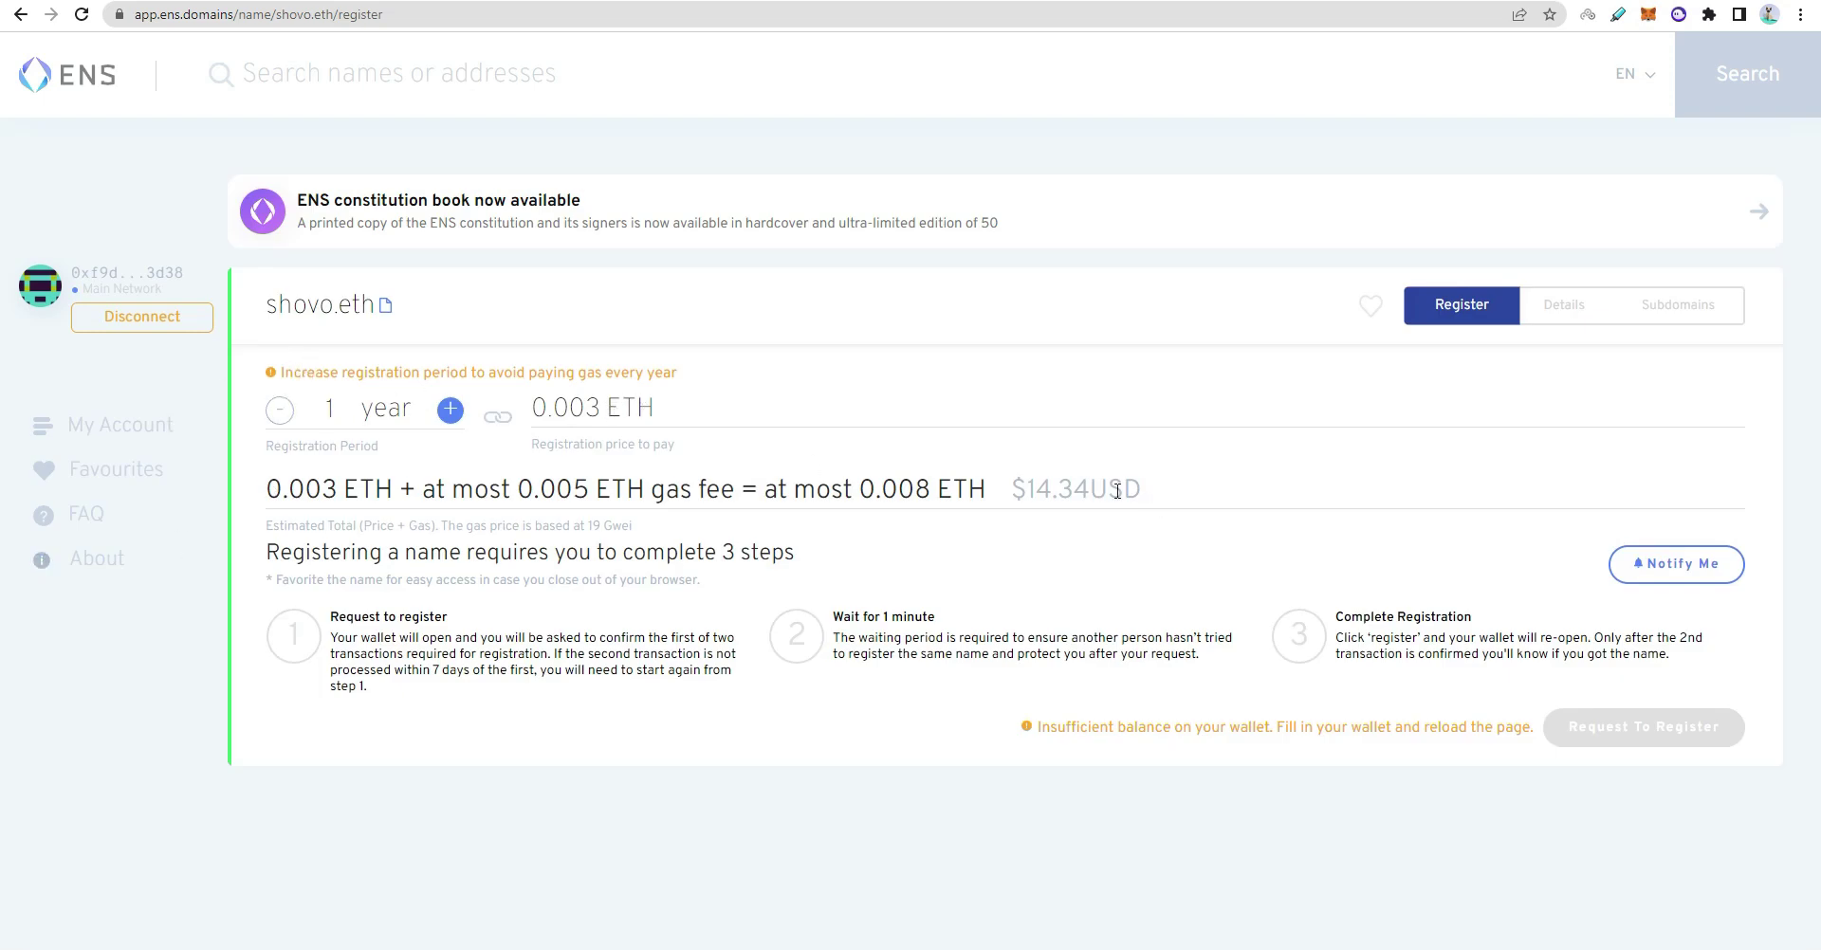
left_click_drag(1024, 488, 1159, 494)
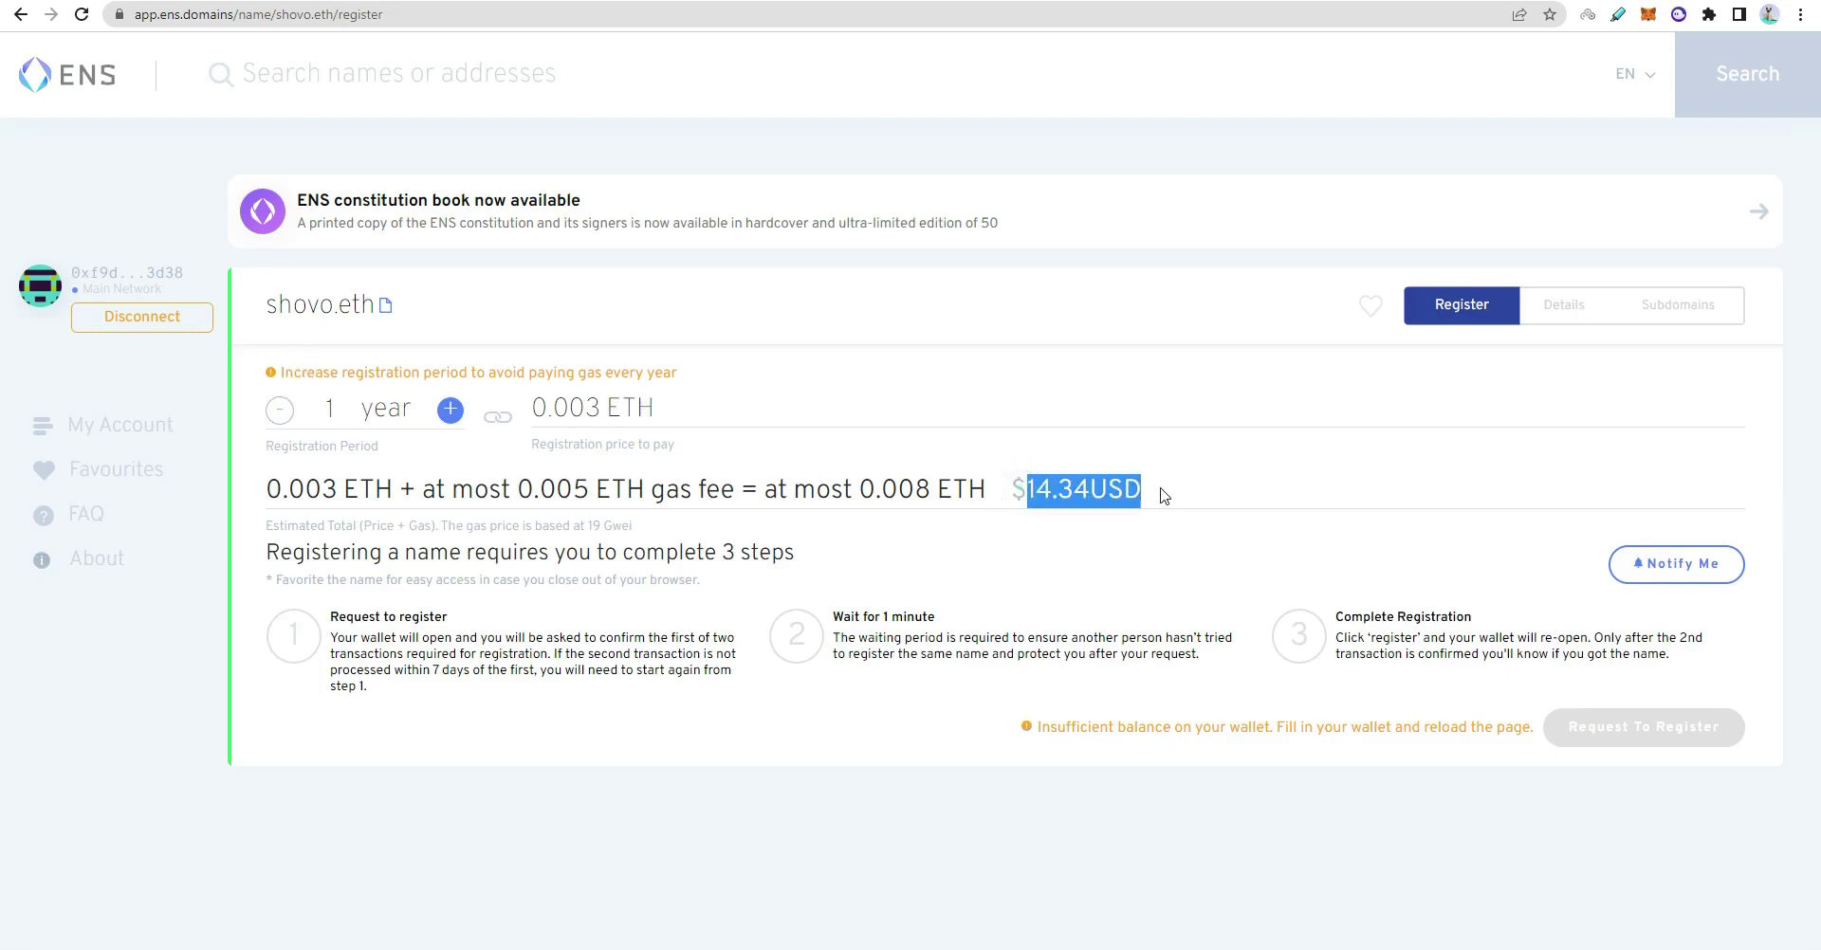
Extend the registration period to 5 years and point out the $34.36 USD total
left_click(446, 415)
left_click(450, 390)
left_click(450, 391)
left_click(450, 391)
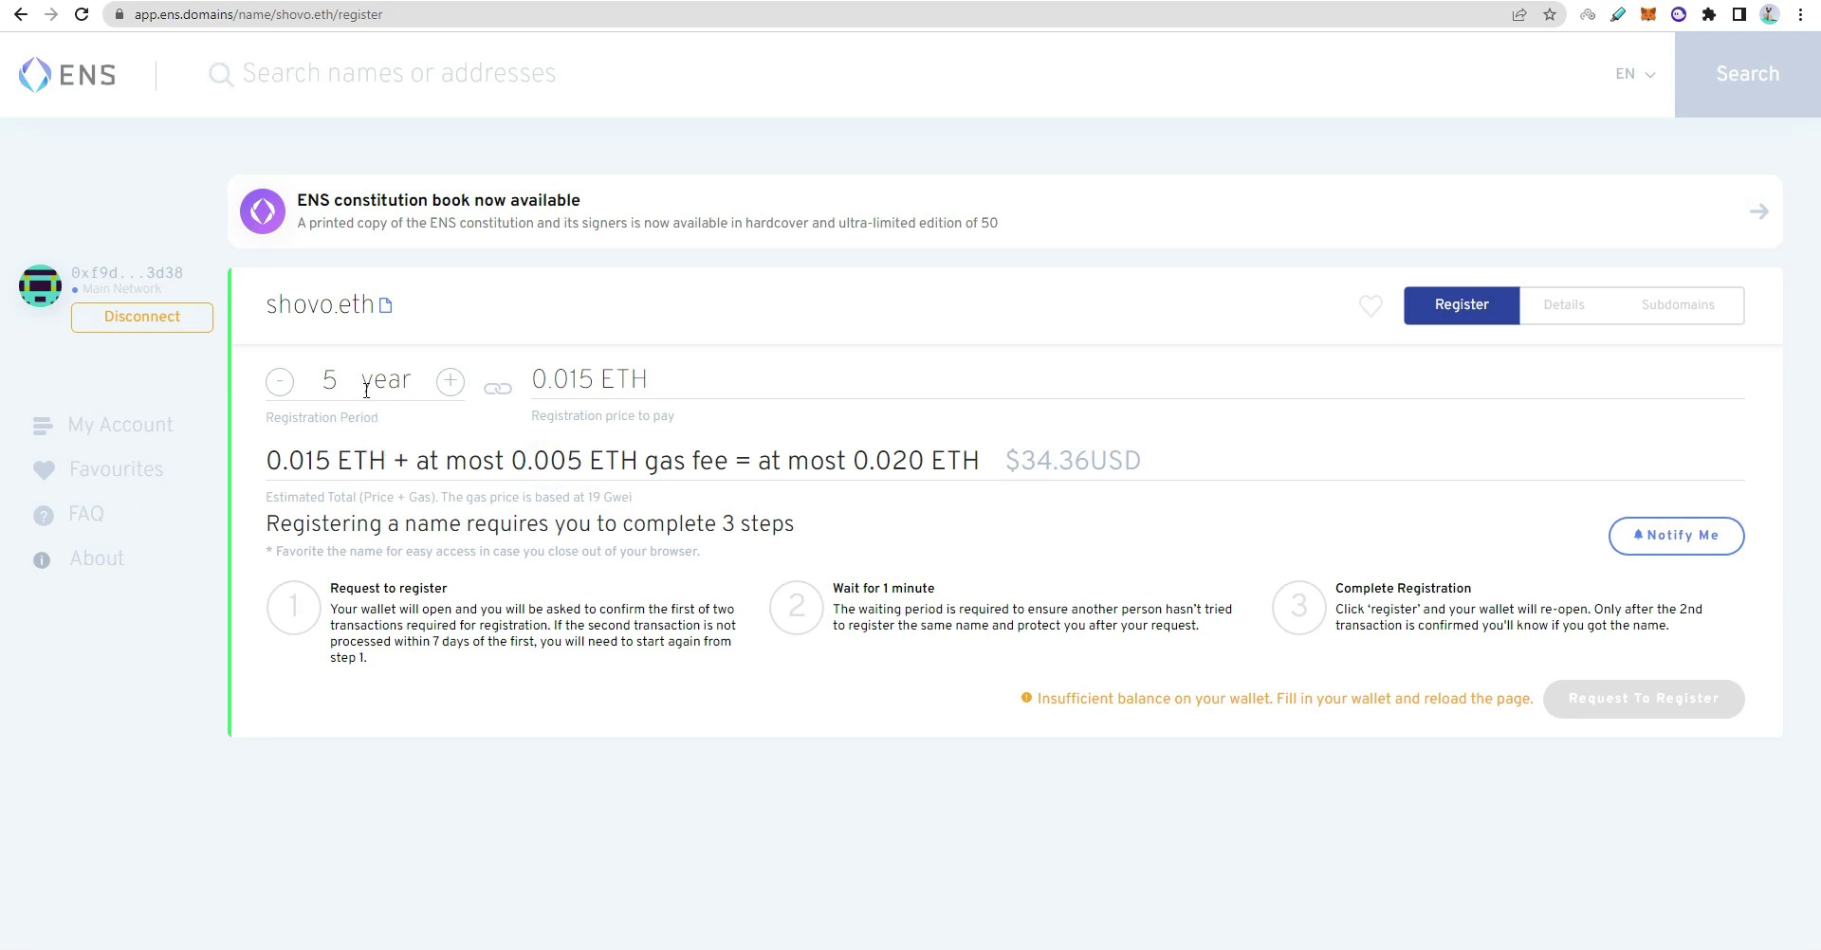
left_click_drag(1015, 467, 1132, 466)
left_click(731, 464)
left_click_drag(1010, 459, 1054, 463)
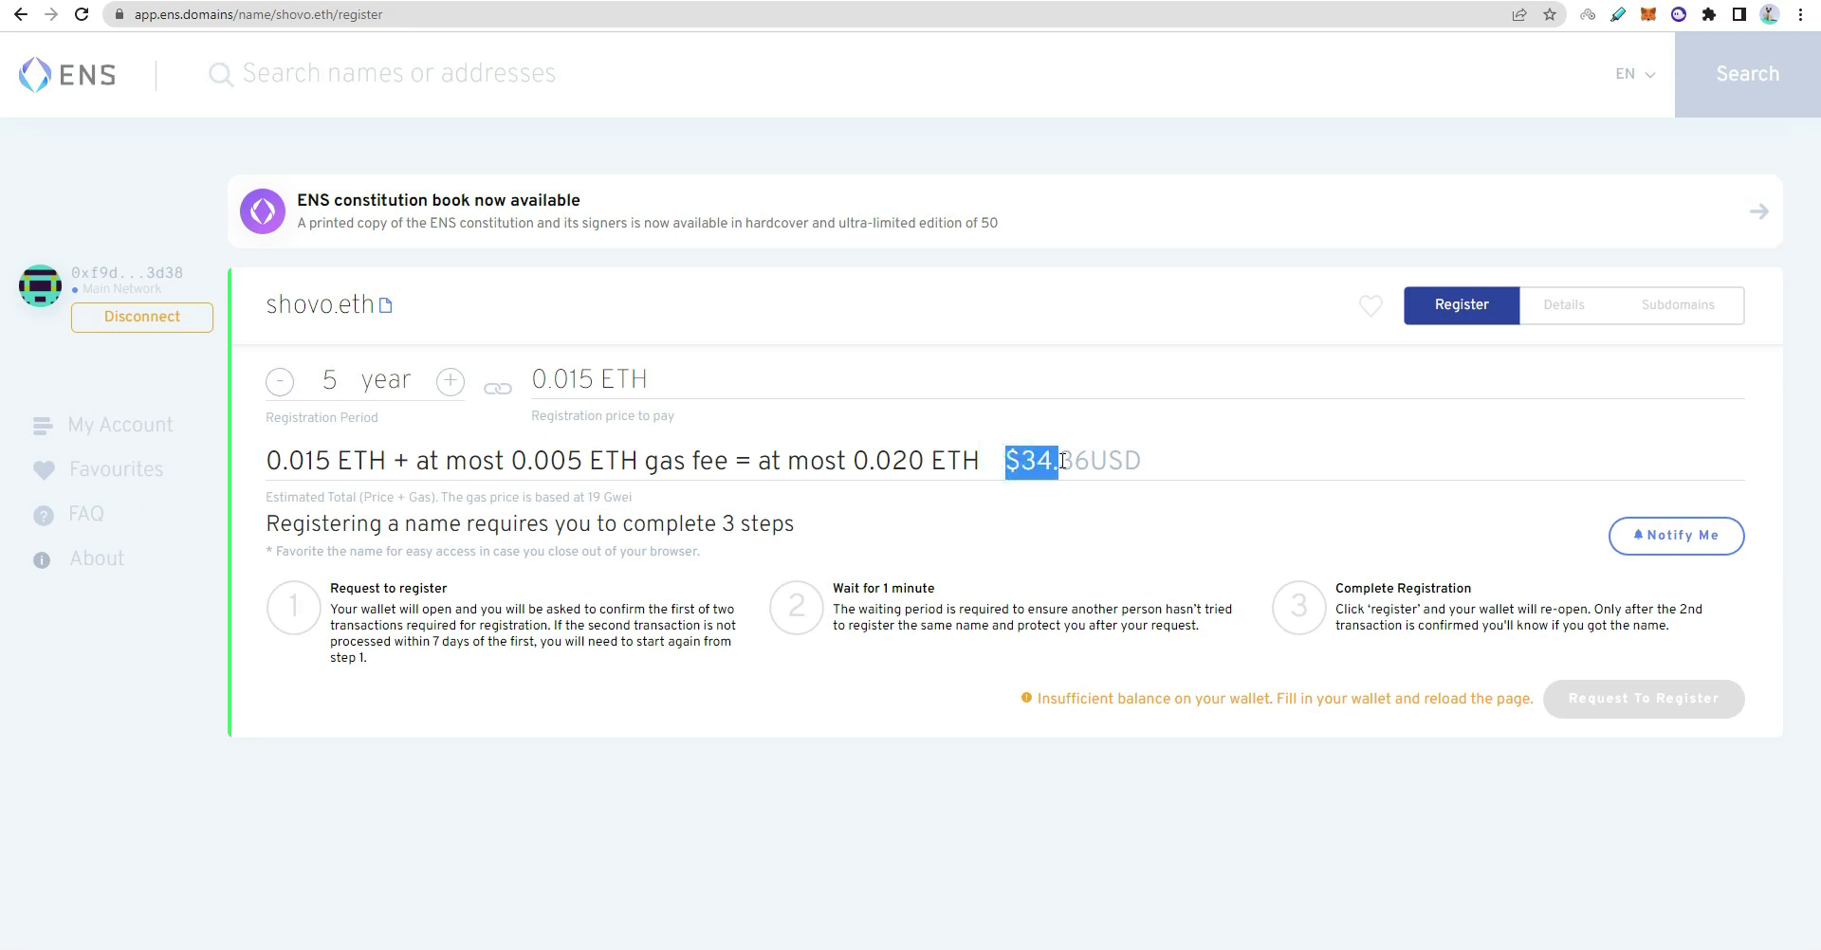
left_click(180, 611)
Cut shovo.eth's registration to 3 years and point out the price, gas fee and at most 0.014 ETH total
left_click(279, 381)
left_click(279, 381)
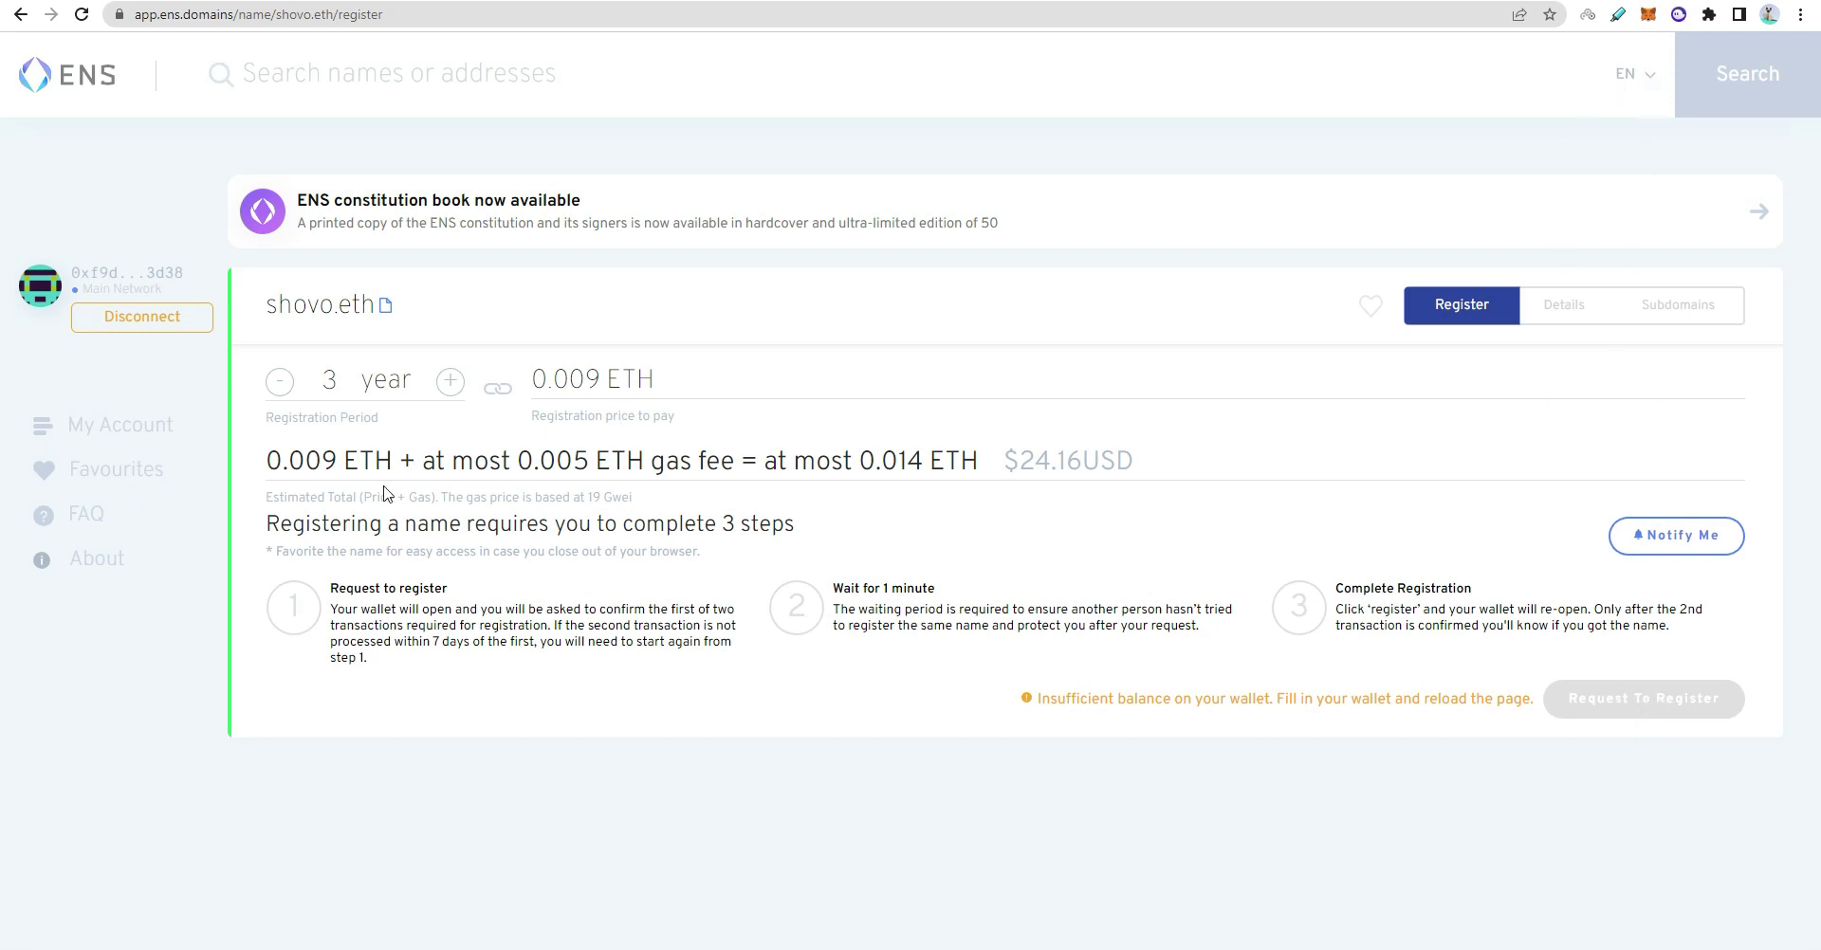
left_click_drag(264, 460, 975, 454)
left_click(874, 462)
left_click(664, 417)
Point out the connected wallet address and the name shovo.eth, then start a new name search
left_click_drag(76, 272, 207, 275)
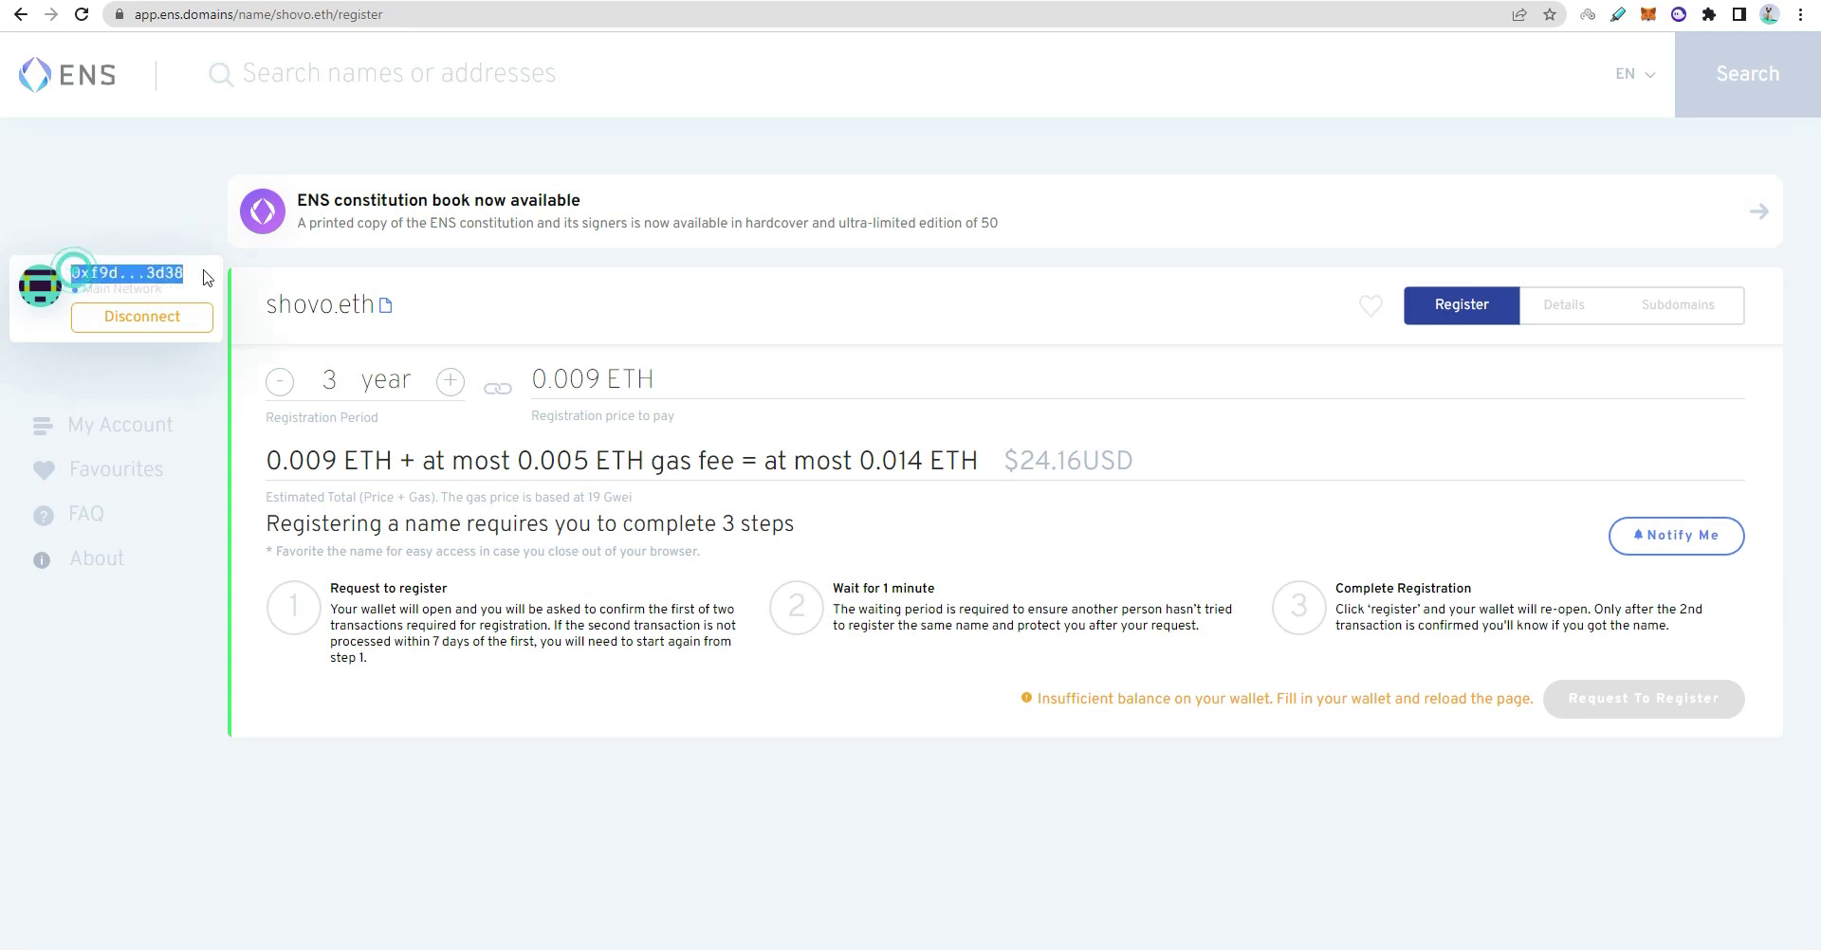
left_click(124, 281)
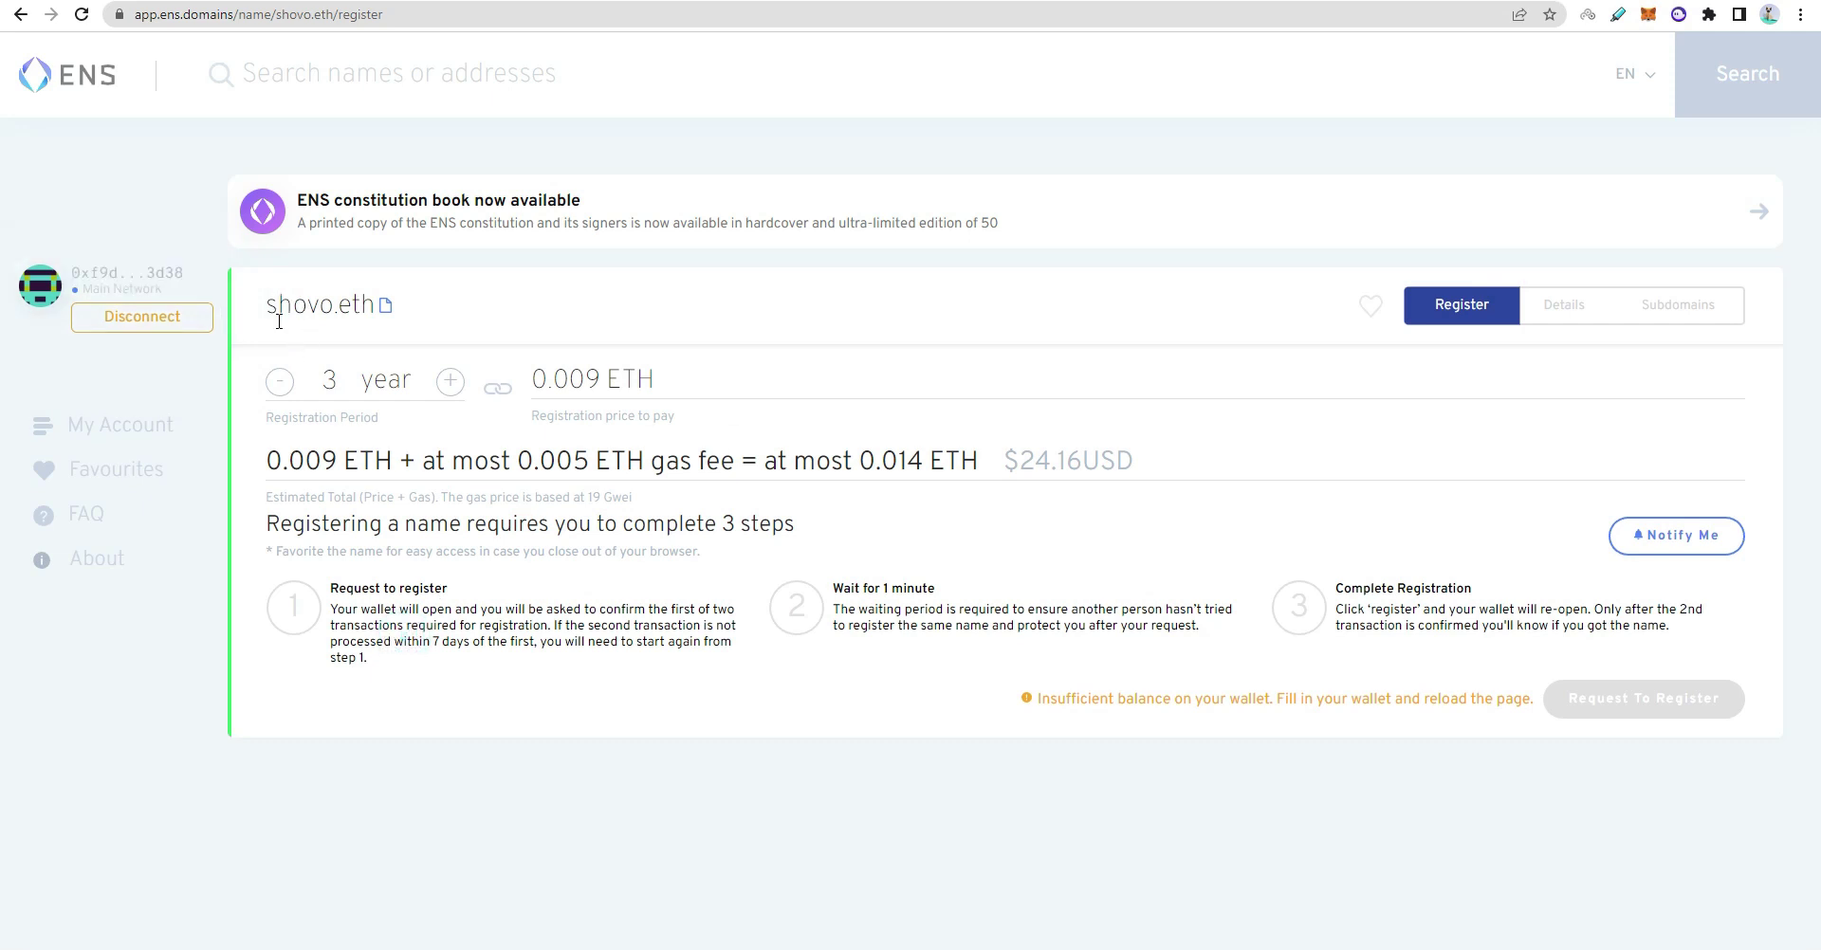
left_click_drag(278, 302, 369, 305)
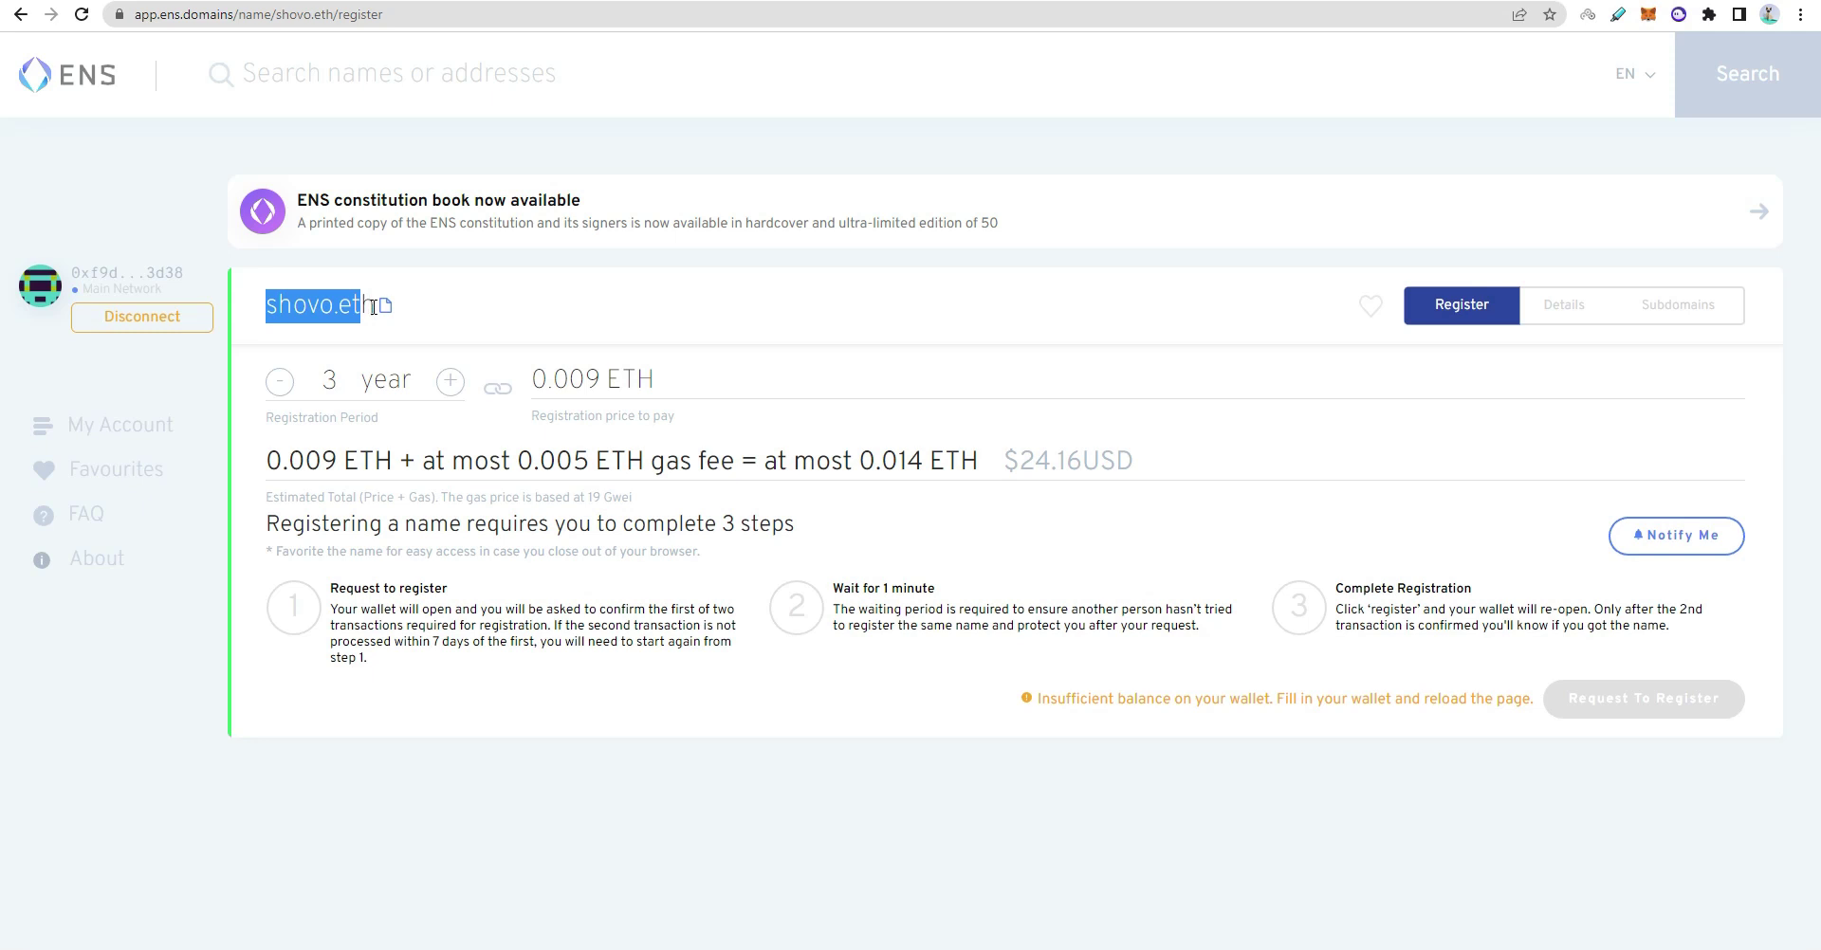
left_click(380, 338)
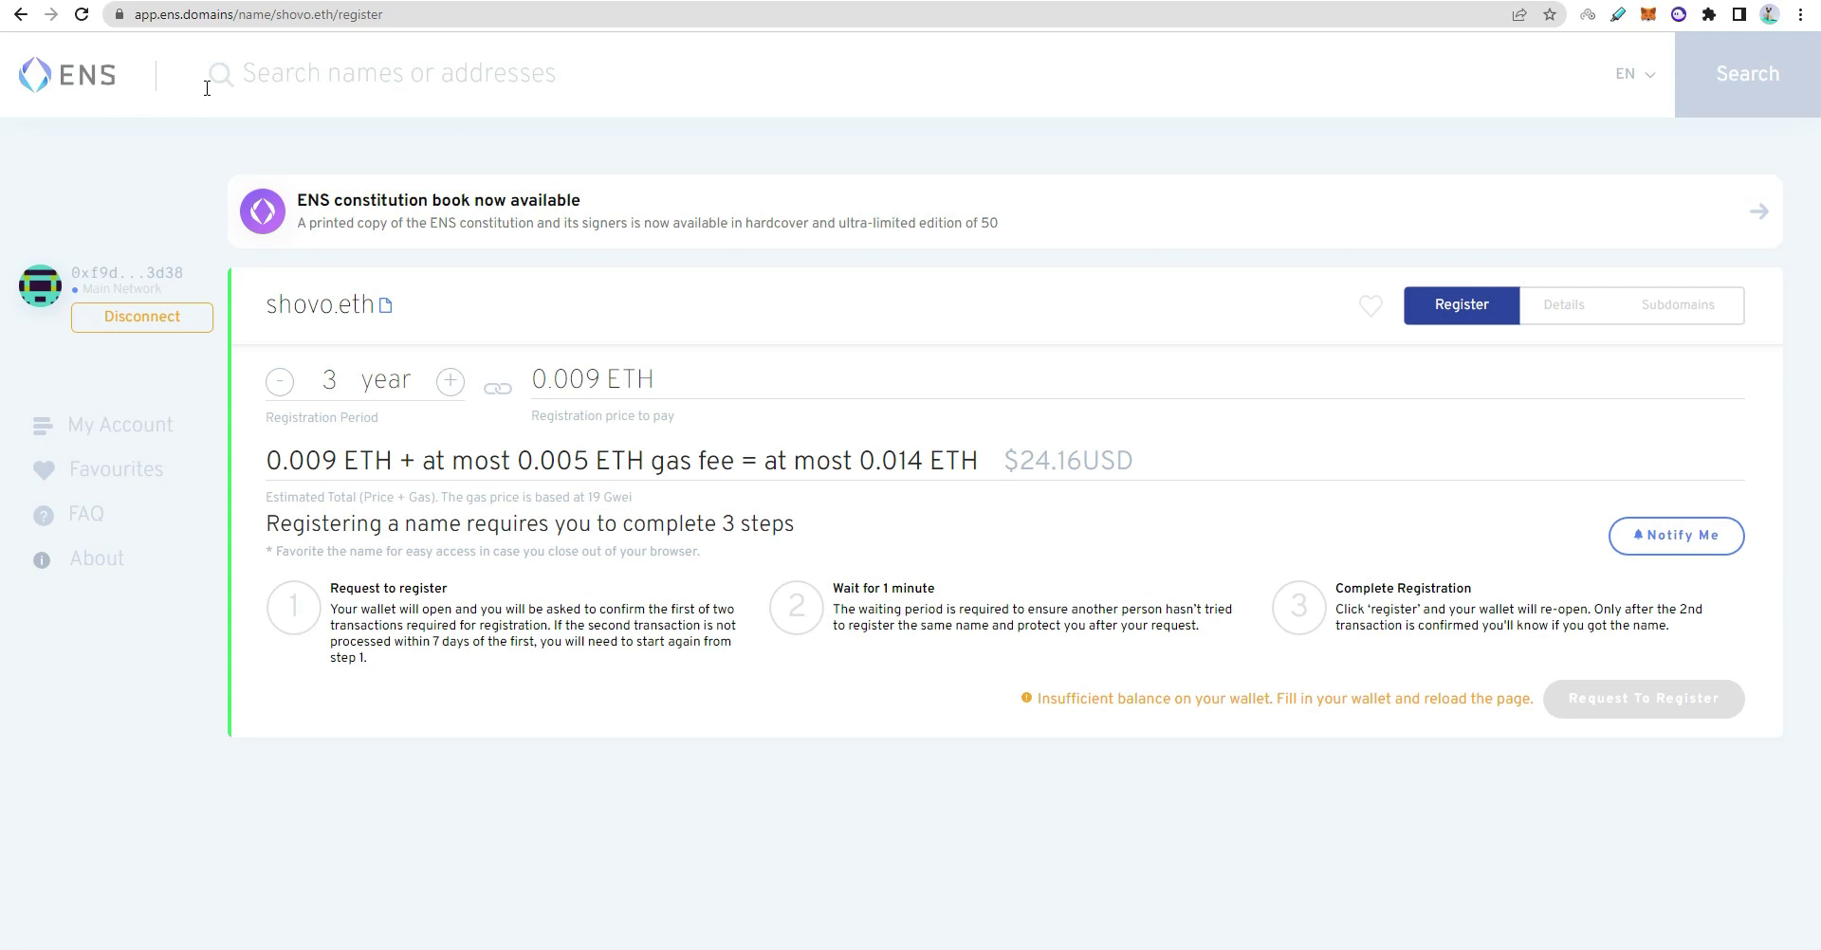
left_click(274, 74)
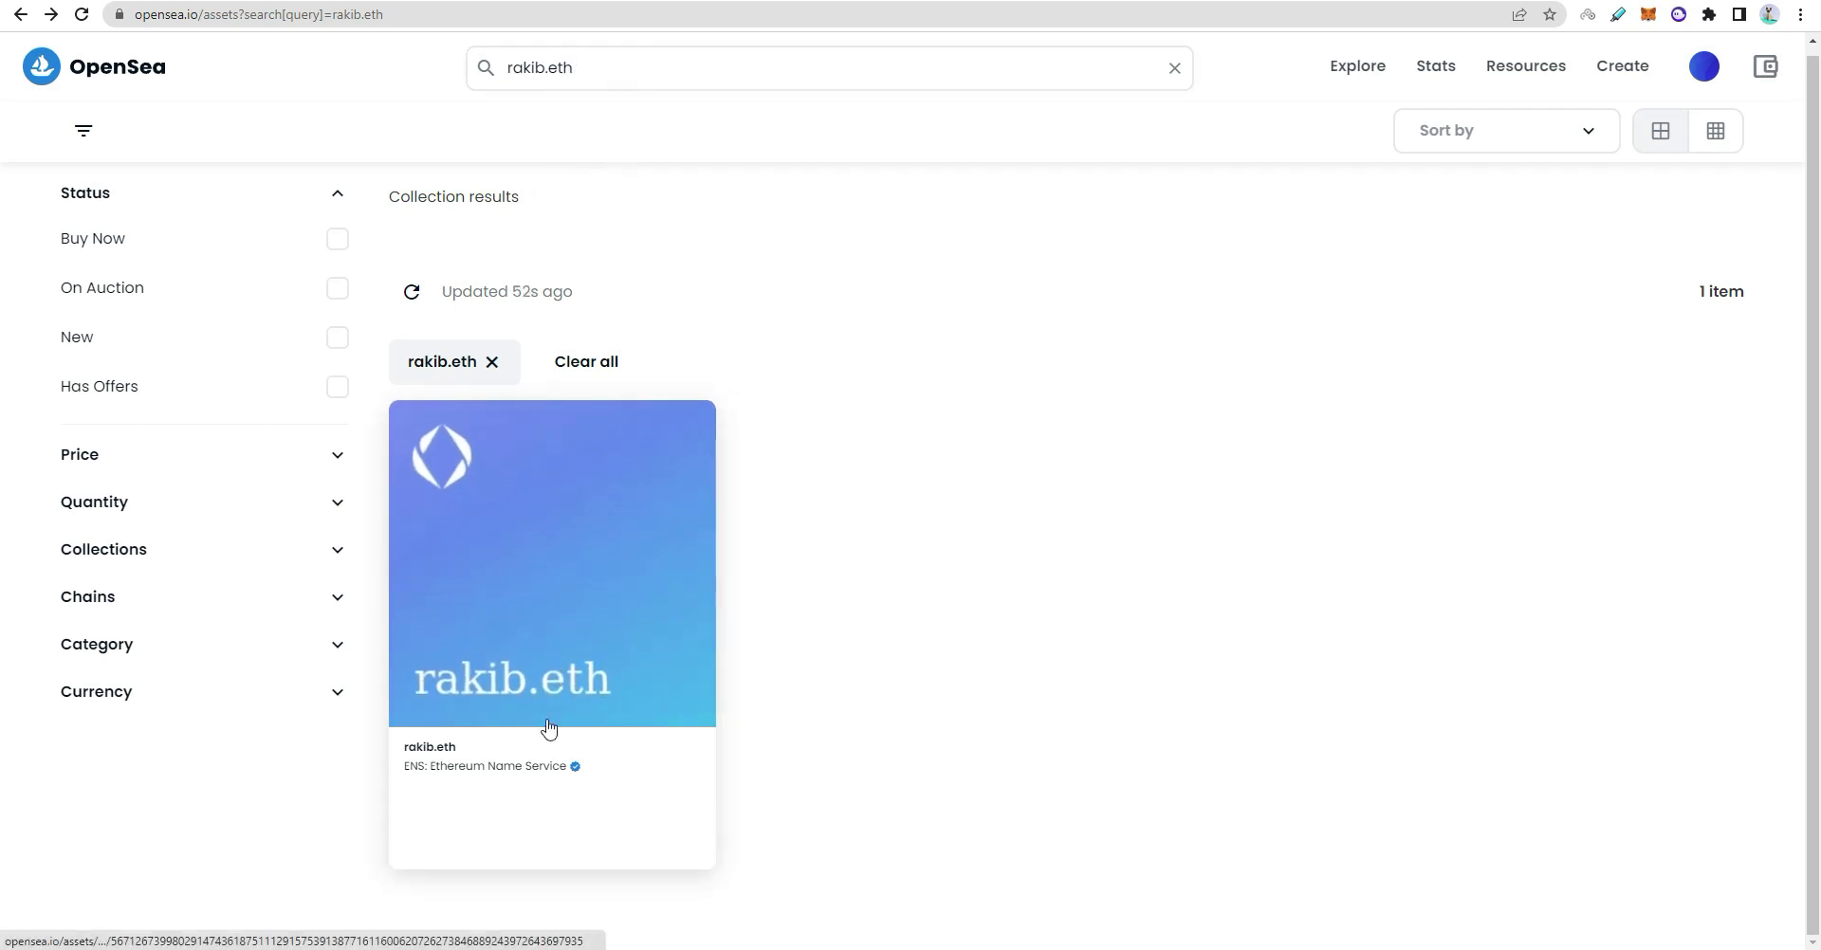
Open the rakib.eth asset page, point out its 20 listing price, and go back to the search results
left_click(563, 652)
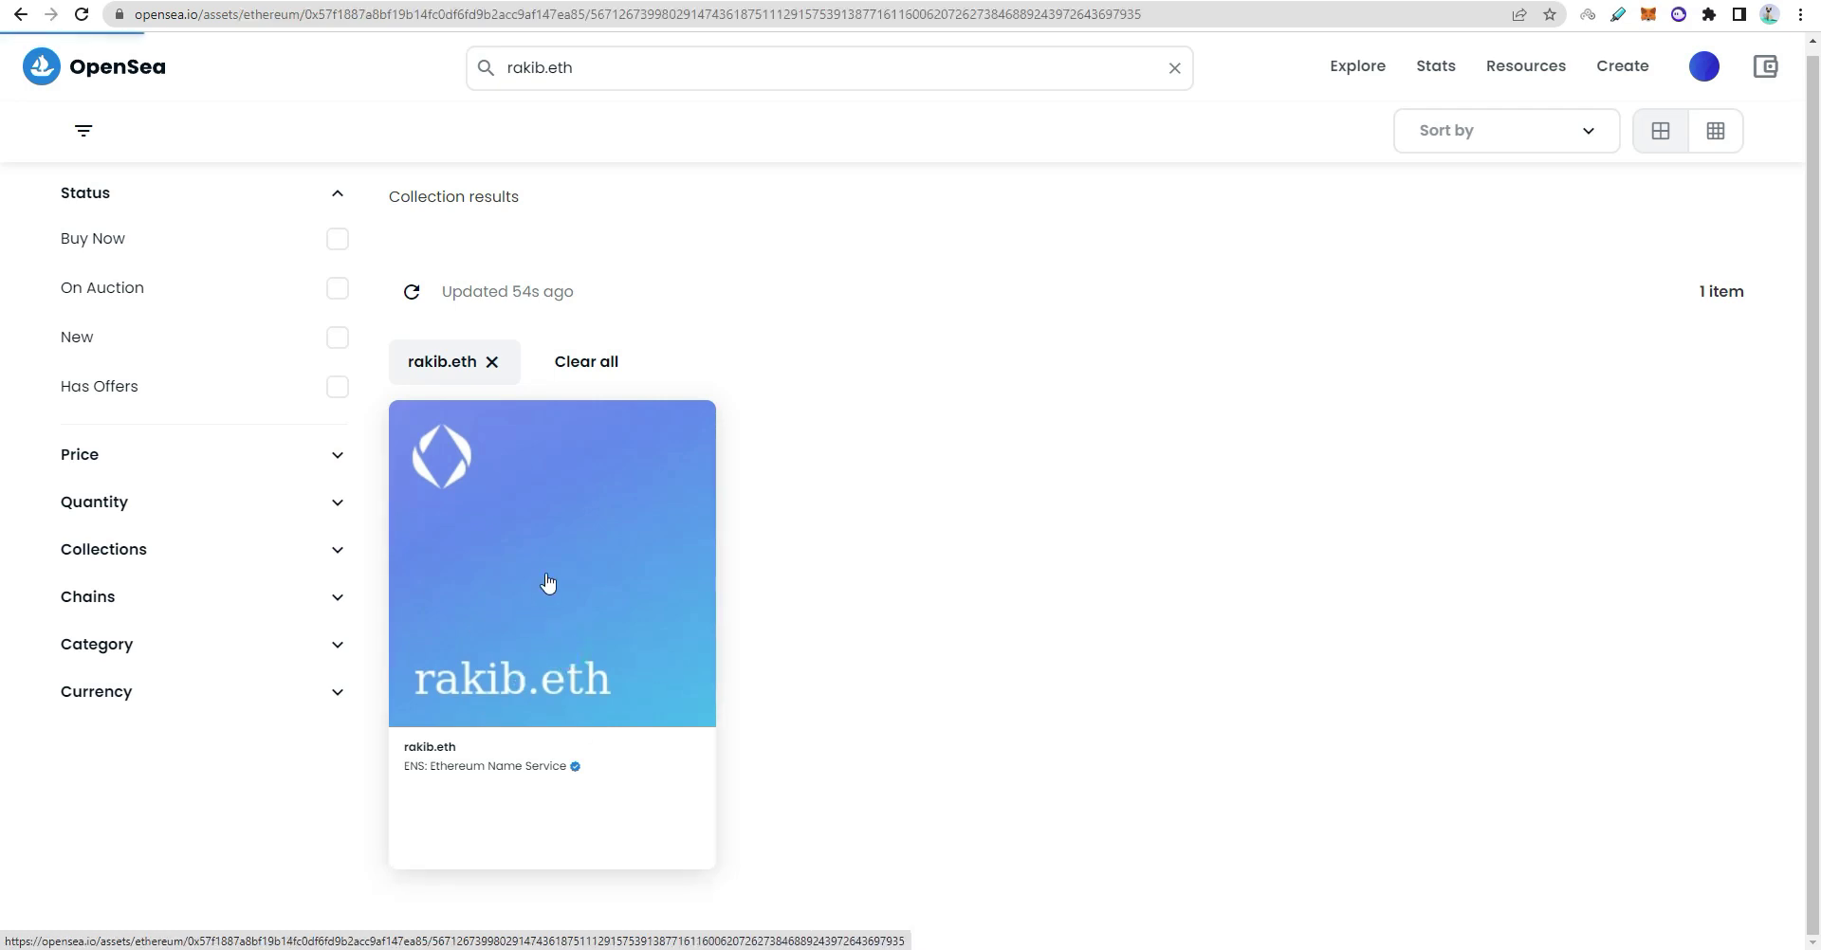
scroll(704, 510, "down", 4)
scroll(703, 510, "down", 4)
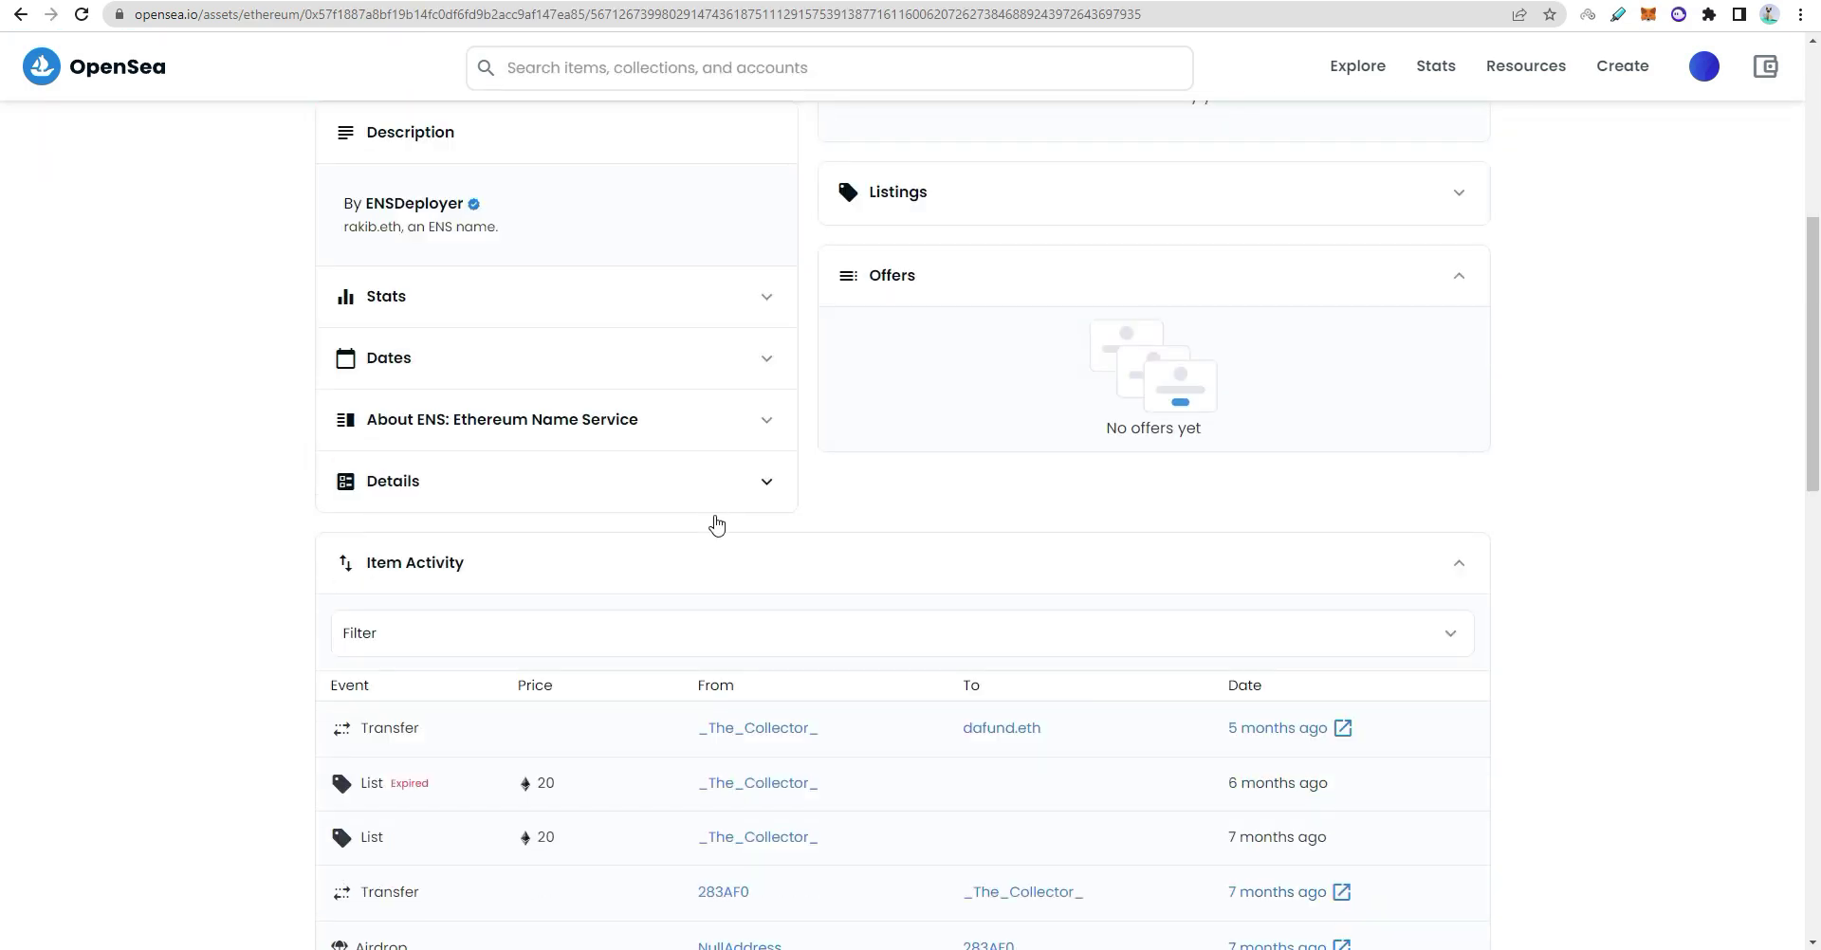
left_click(510, 561)
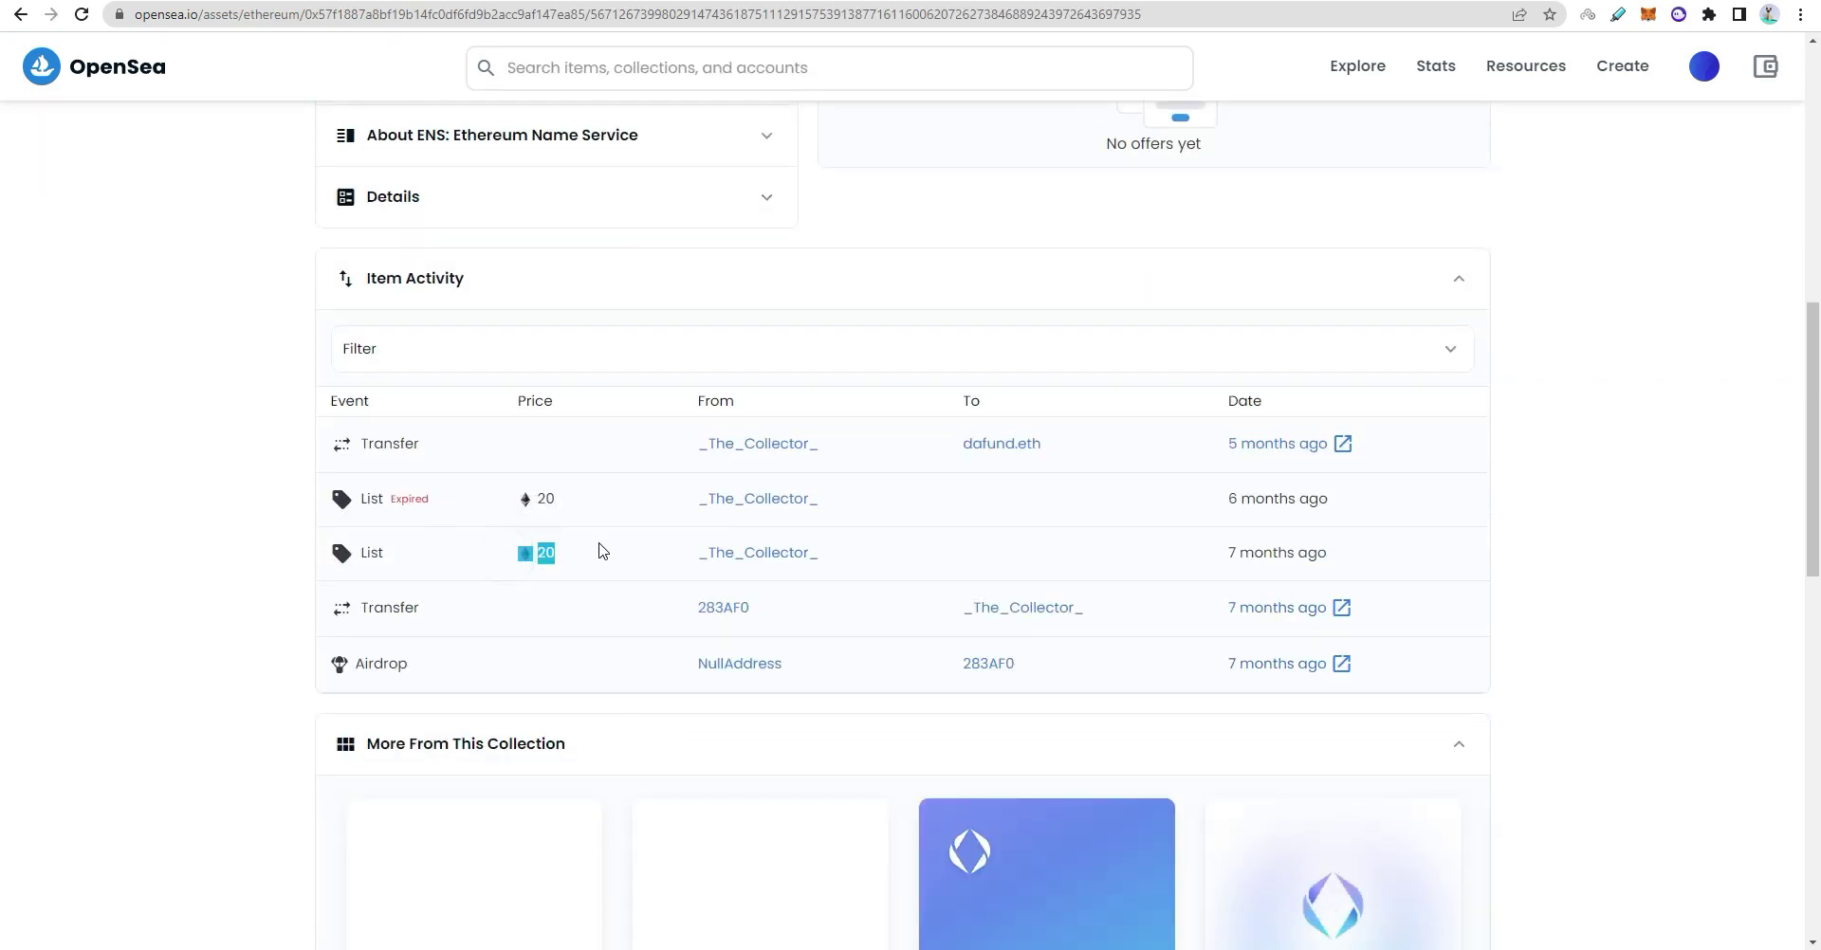
key("alt+Left")
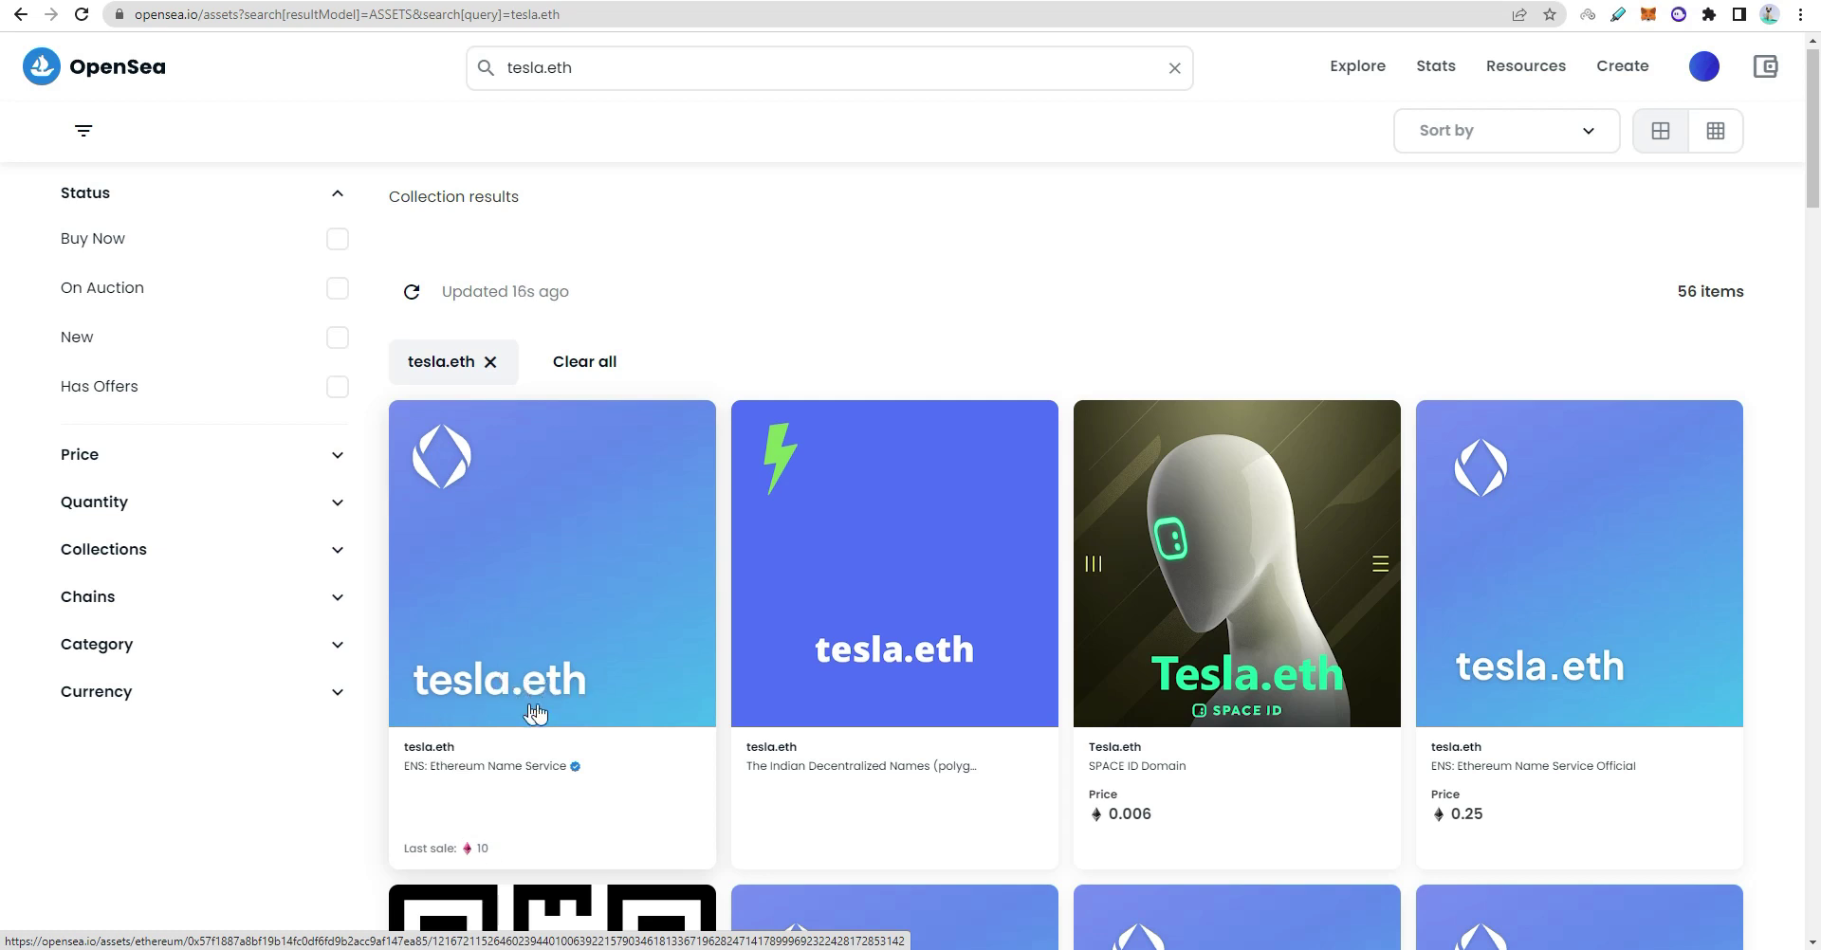
mouse_move(468, 852)
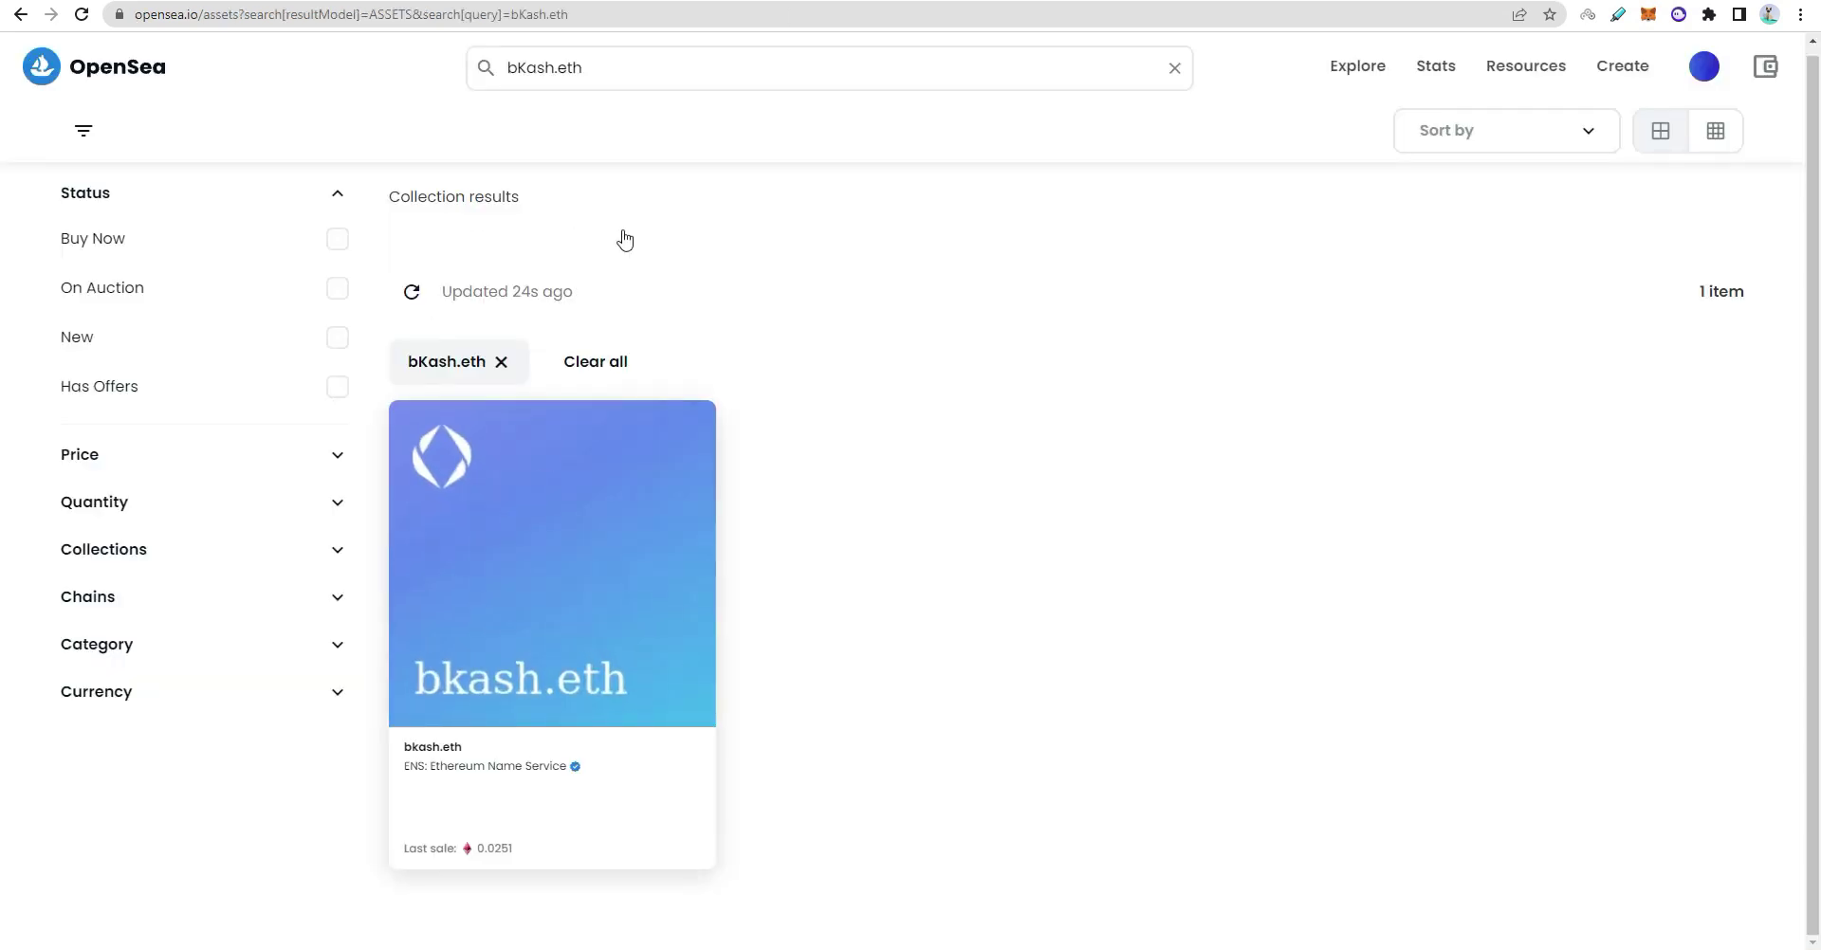
left_click(631, 651)
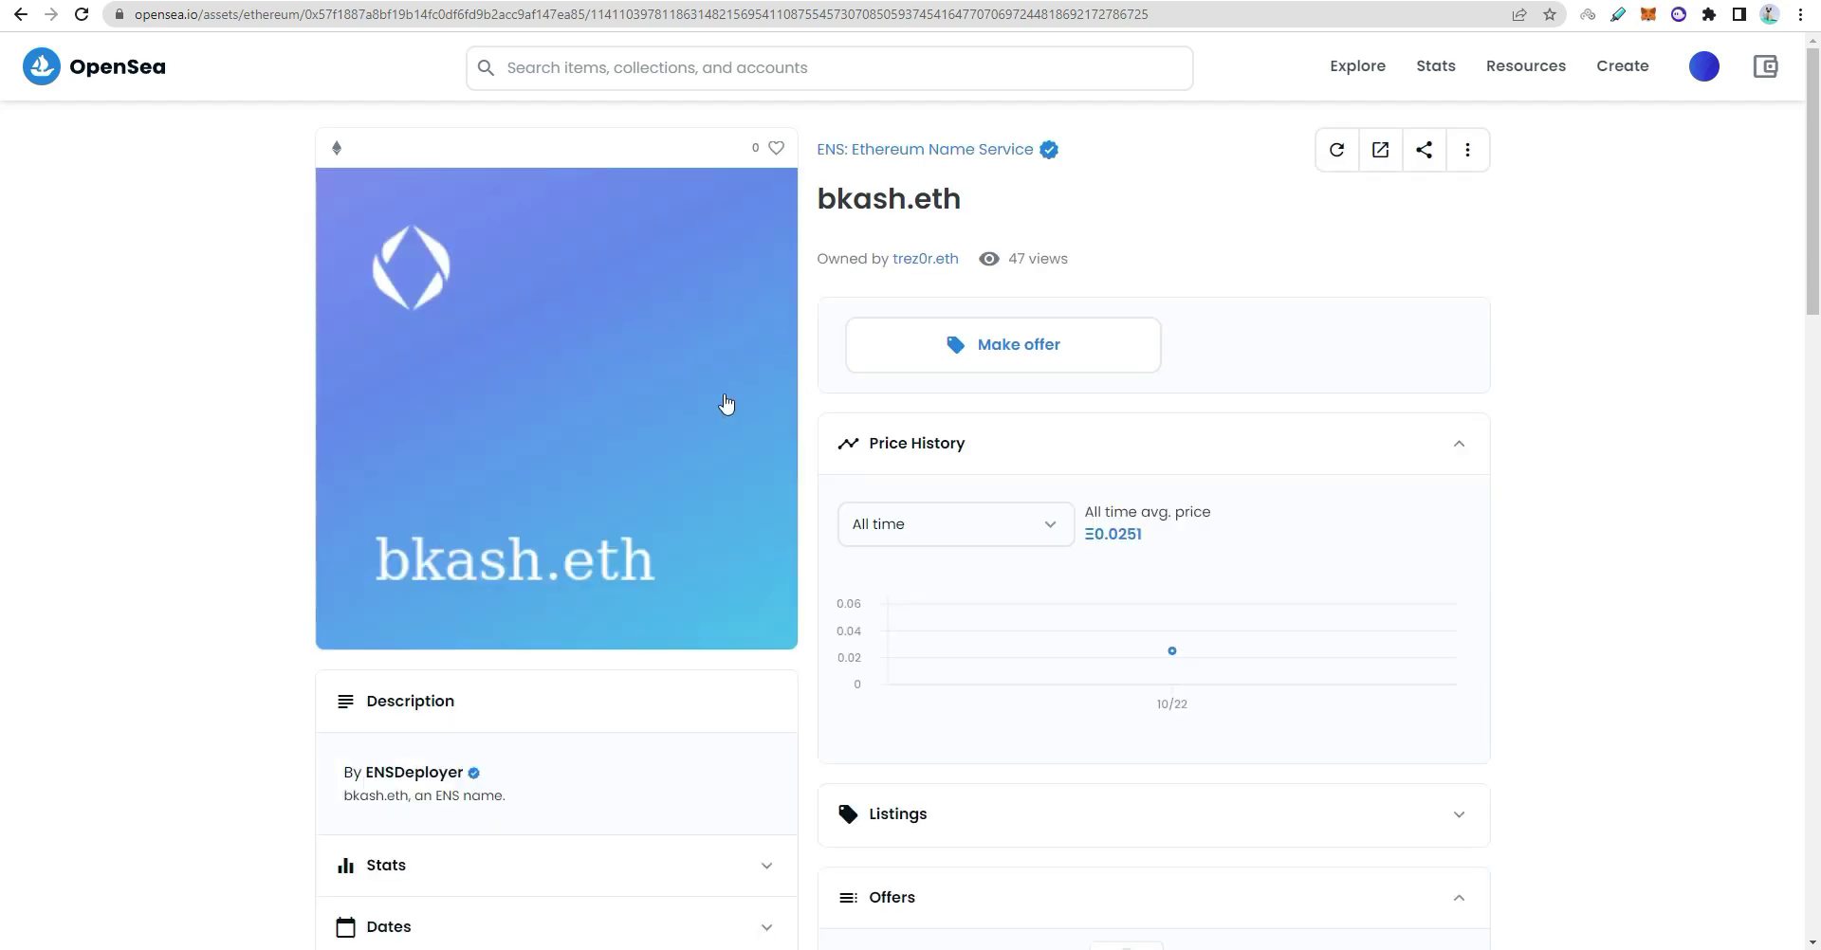
scroll(1127, 553, "down", 3)
scroll(1127, 553, "down", 2)
scroll(935, 557, "up", 5)
scroll(817, 602, "down", 7)
scroll(1000, 493, "down", 3)
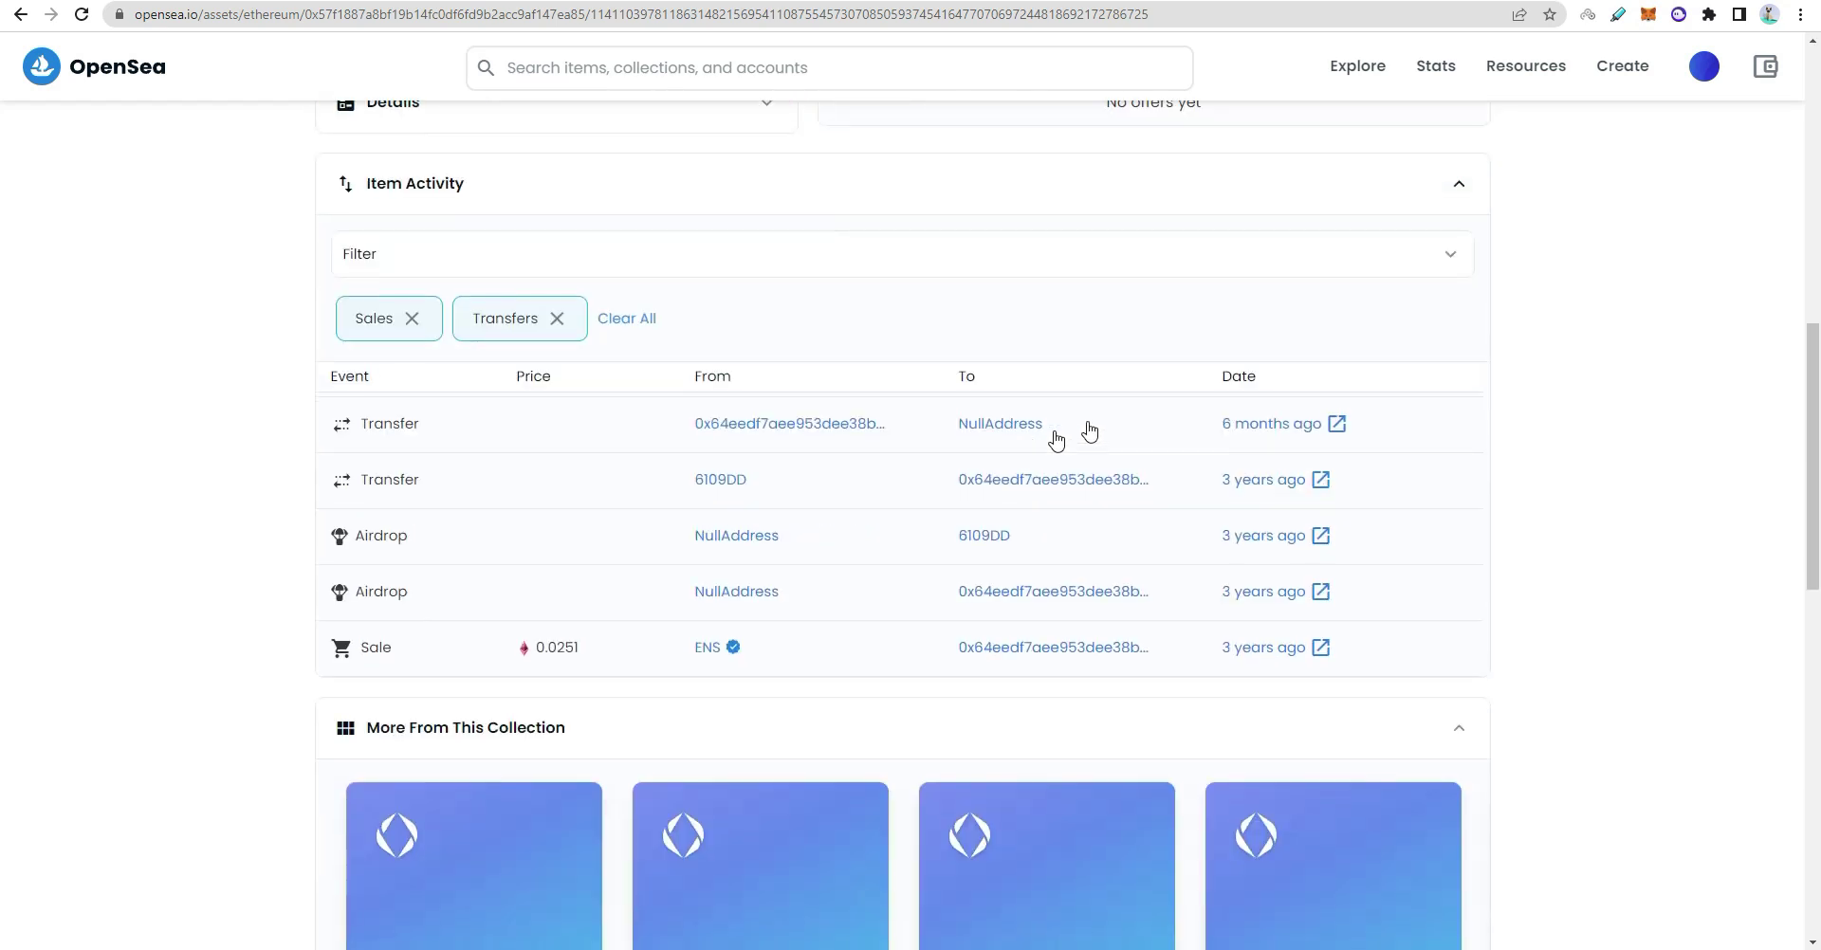
scroll(825, 204, "up", 10)
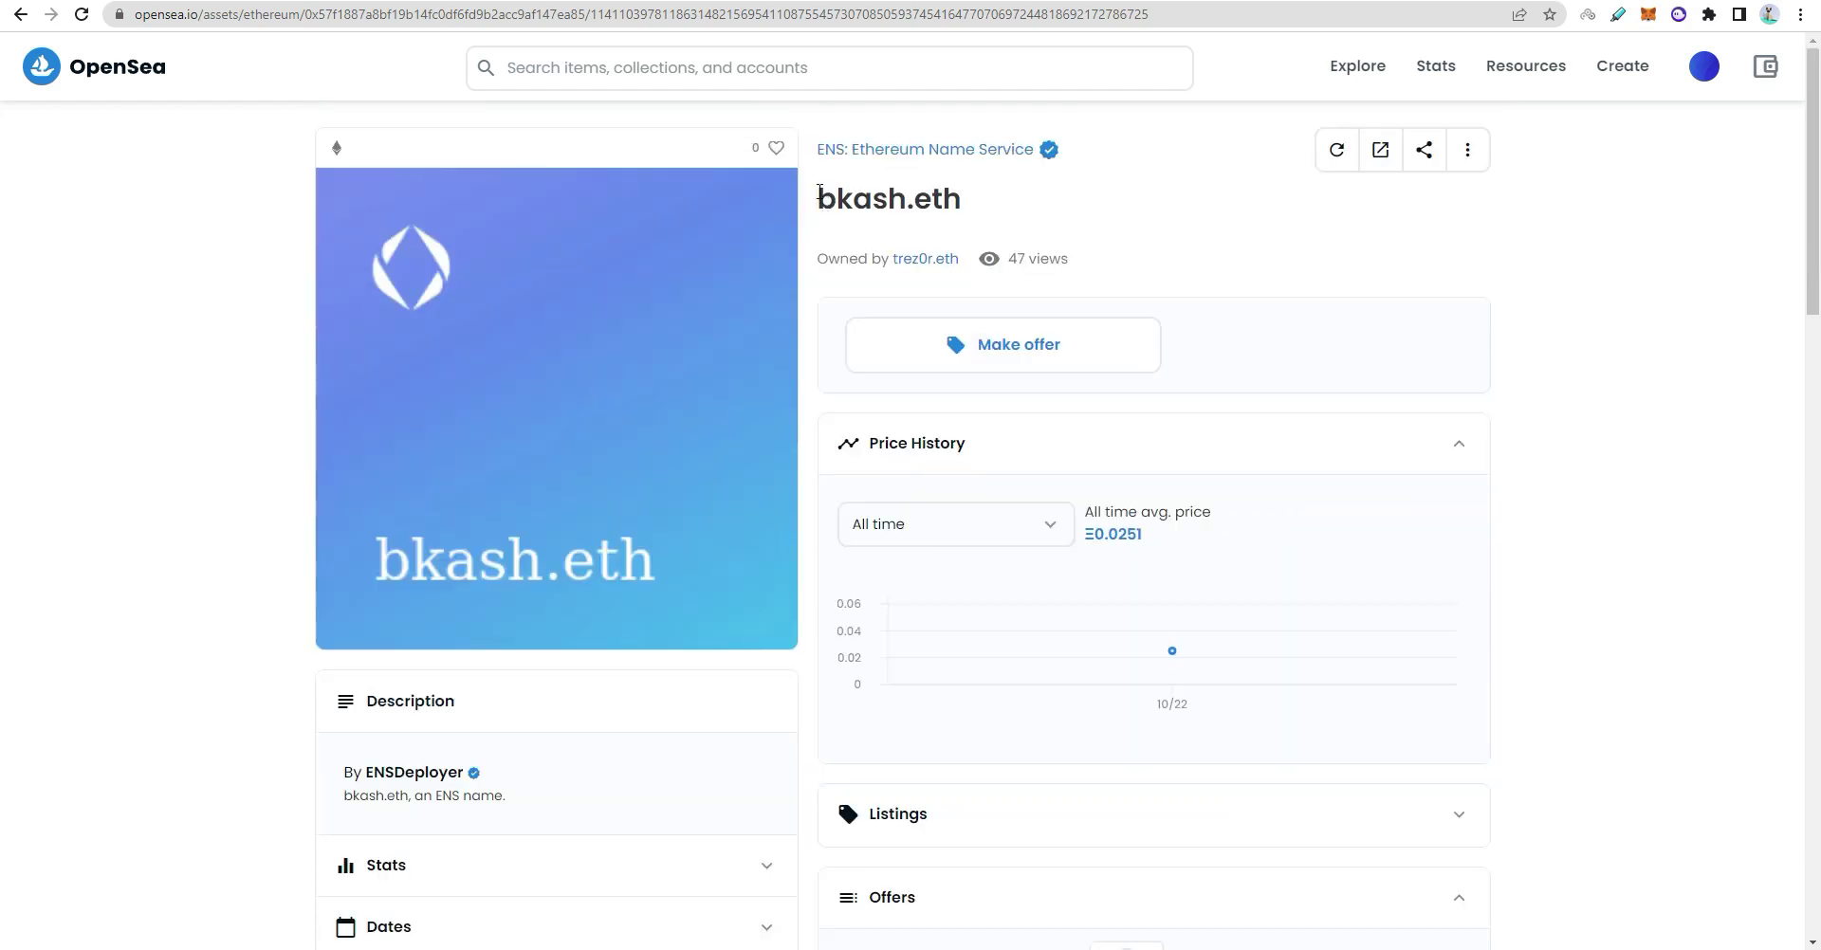
left_click_drag(822, 209, 1013, 223)
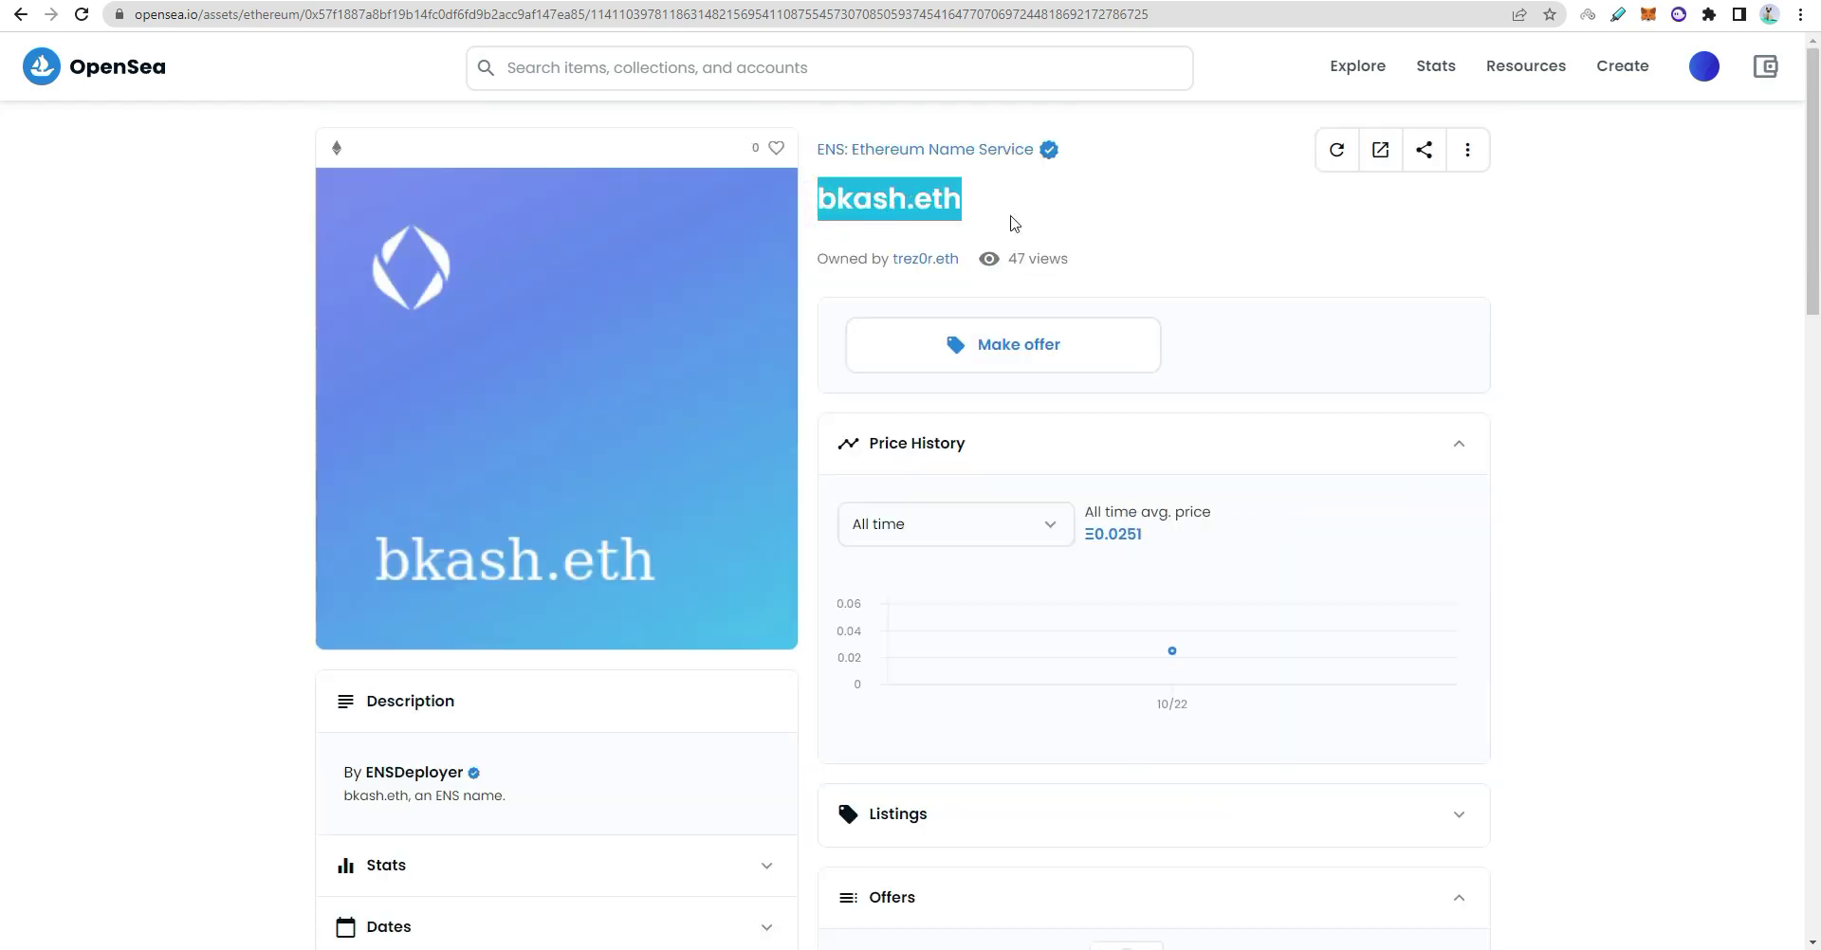
key("alt+Left")
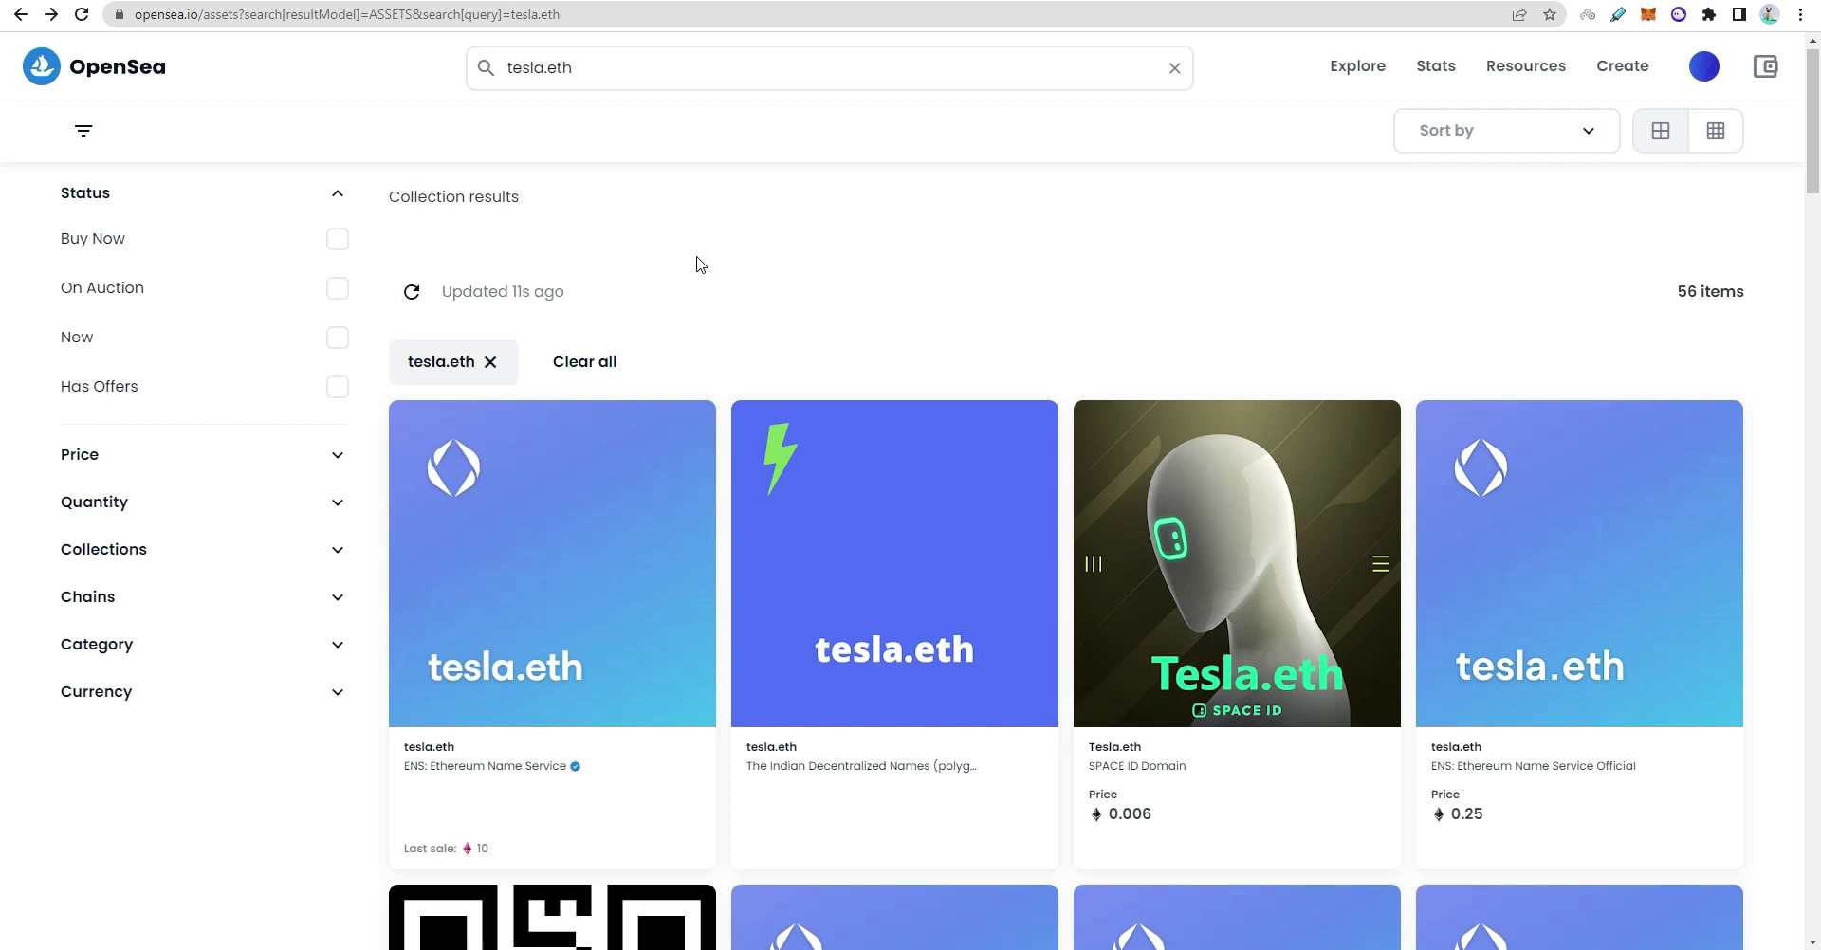
Replace 'tesla' with '000' in the OpenSea search and run the 000.eth search across all items
left_click(540, 67)
double_click(502, 68)
type("000")
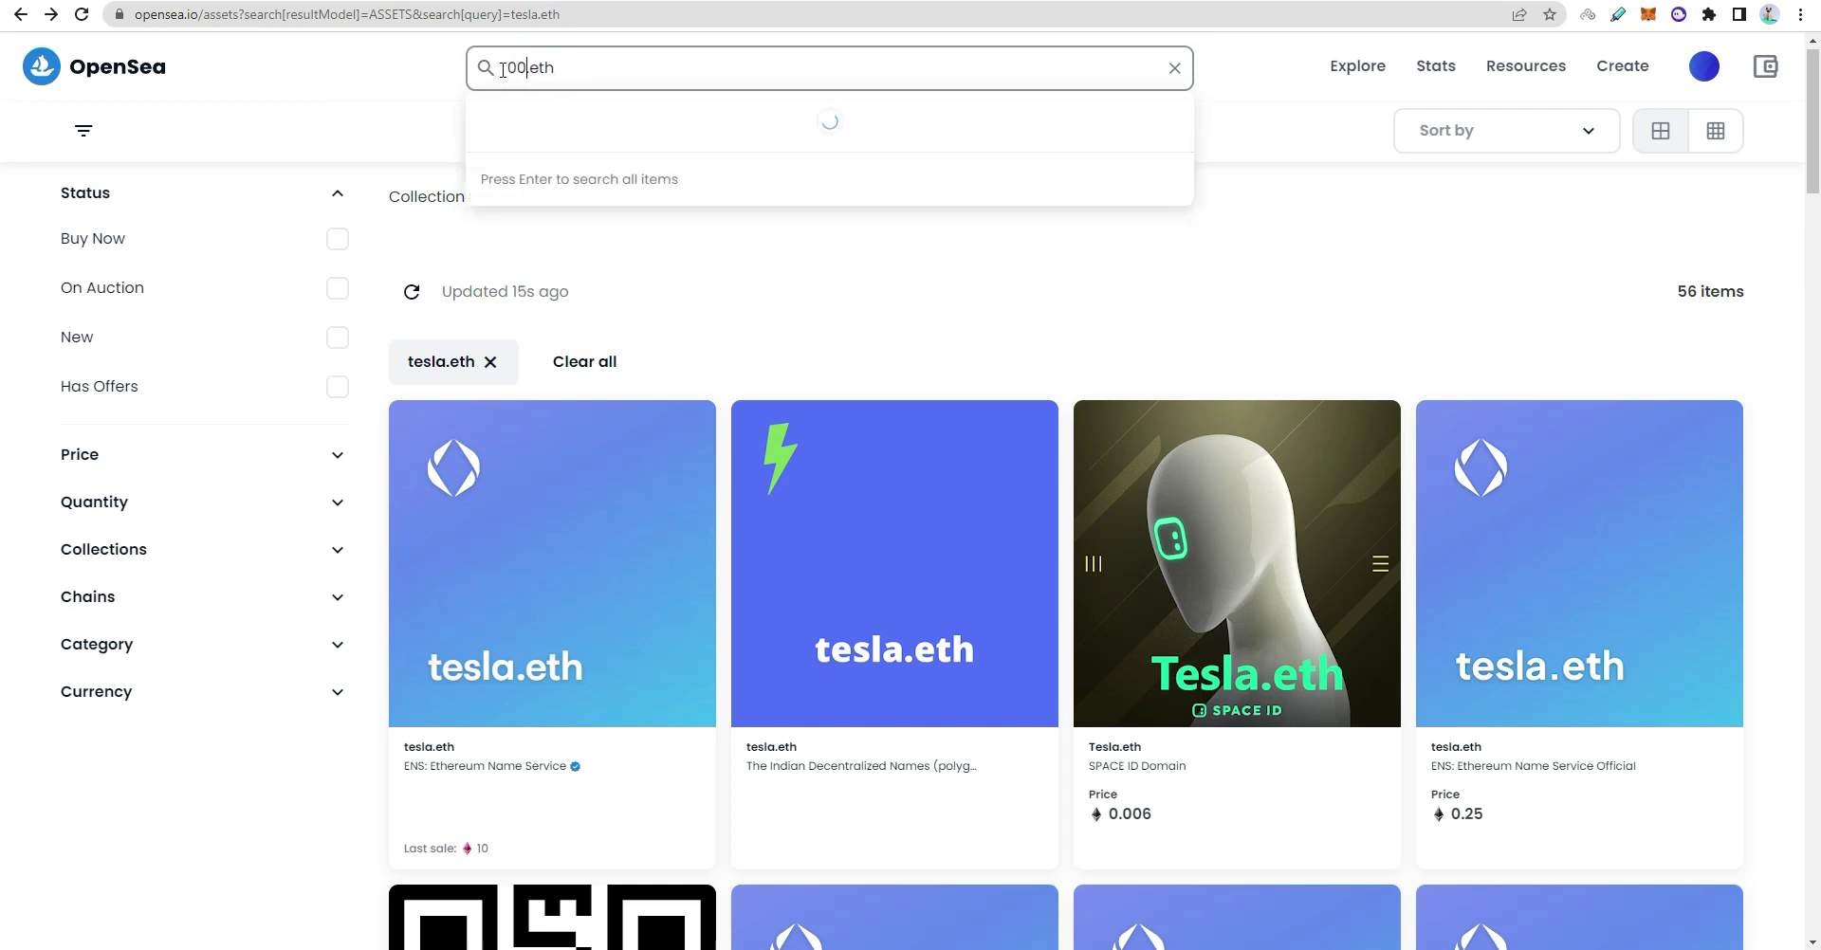
left_click_drag(509, 69, 573, 70)
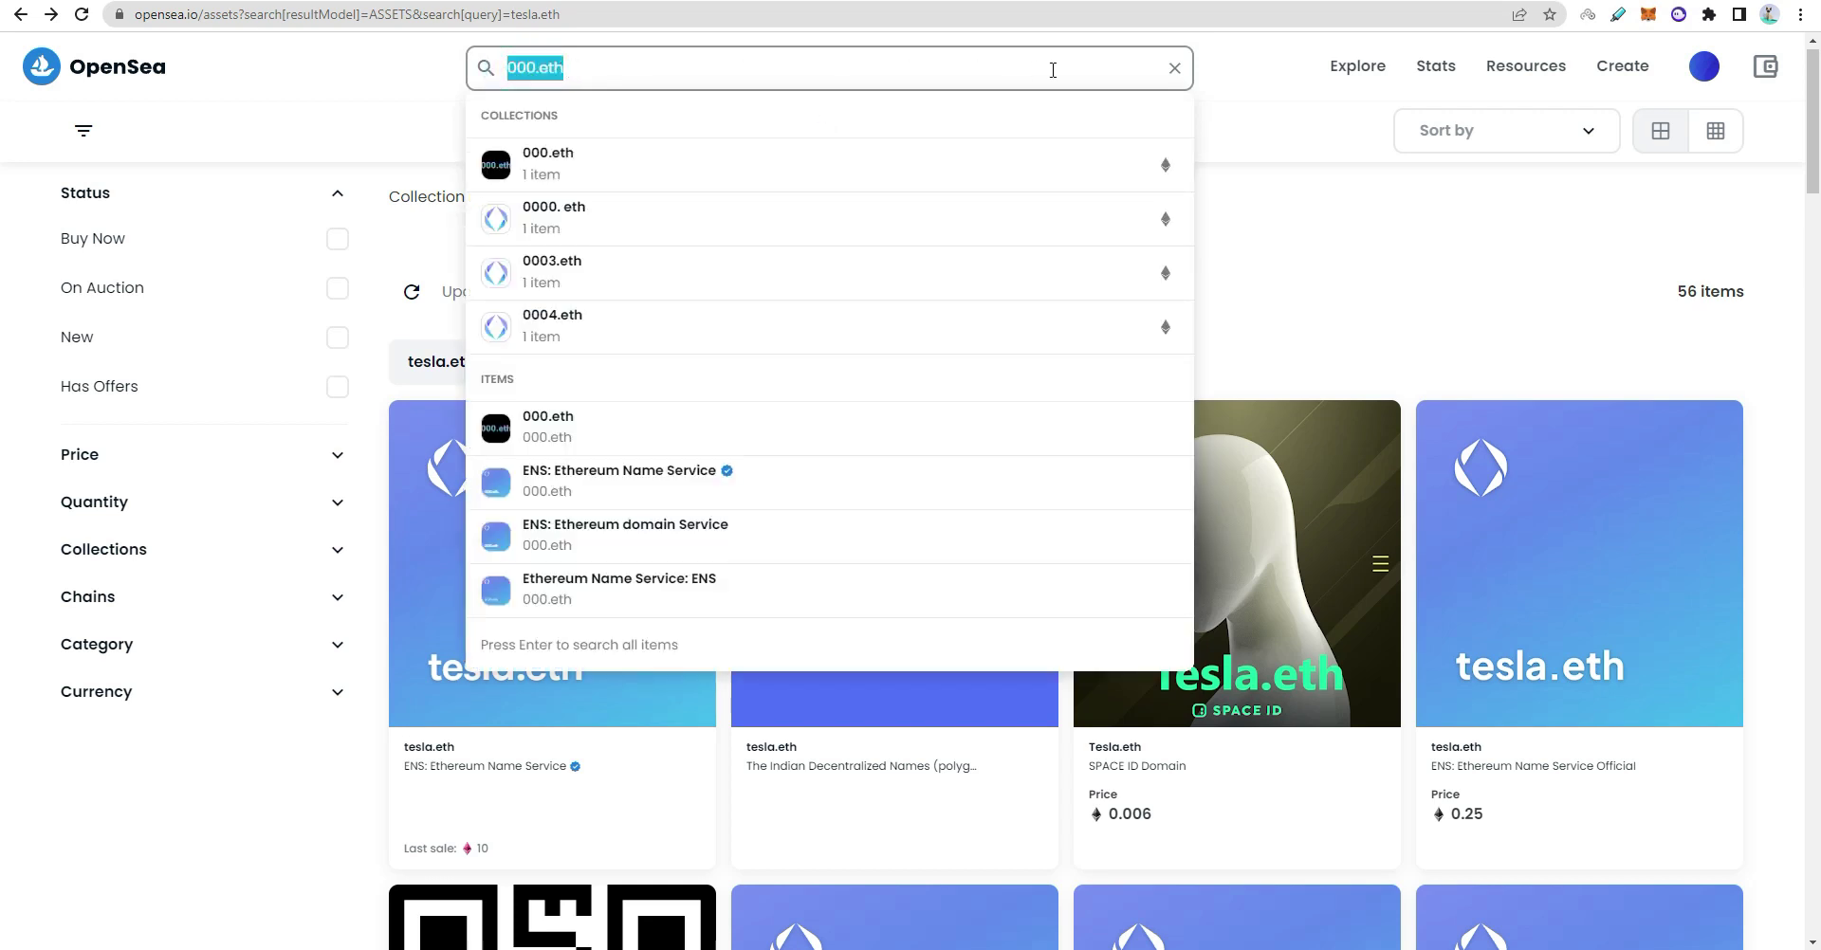
key("Return")
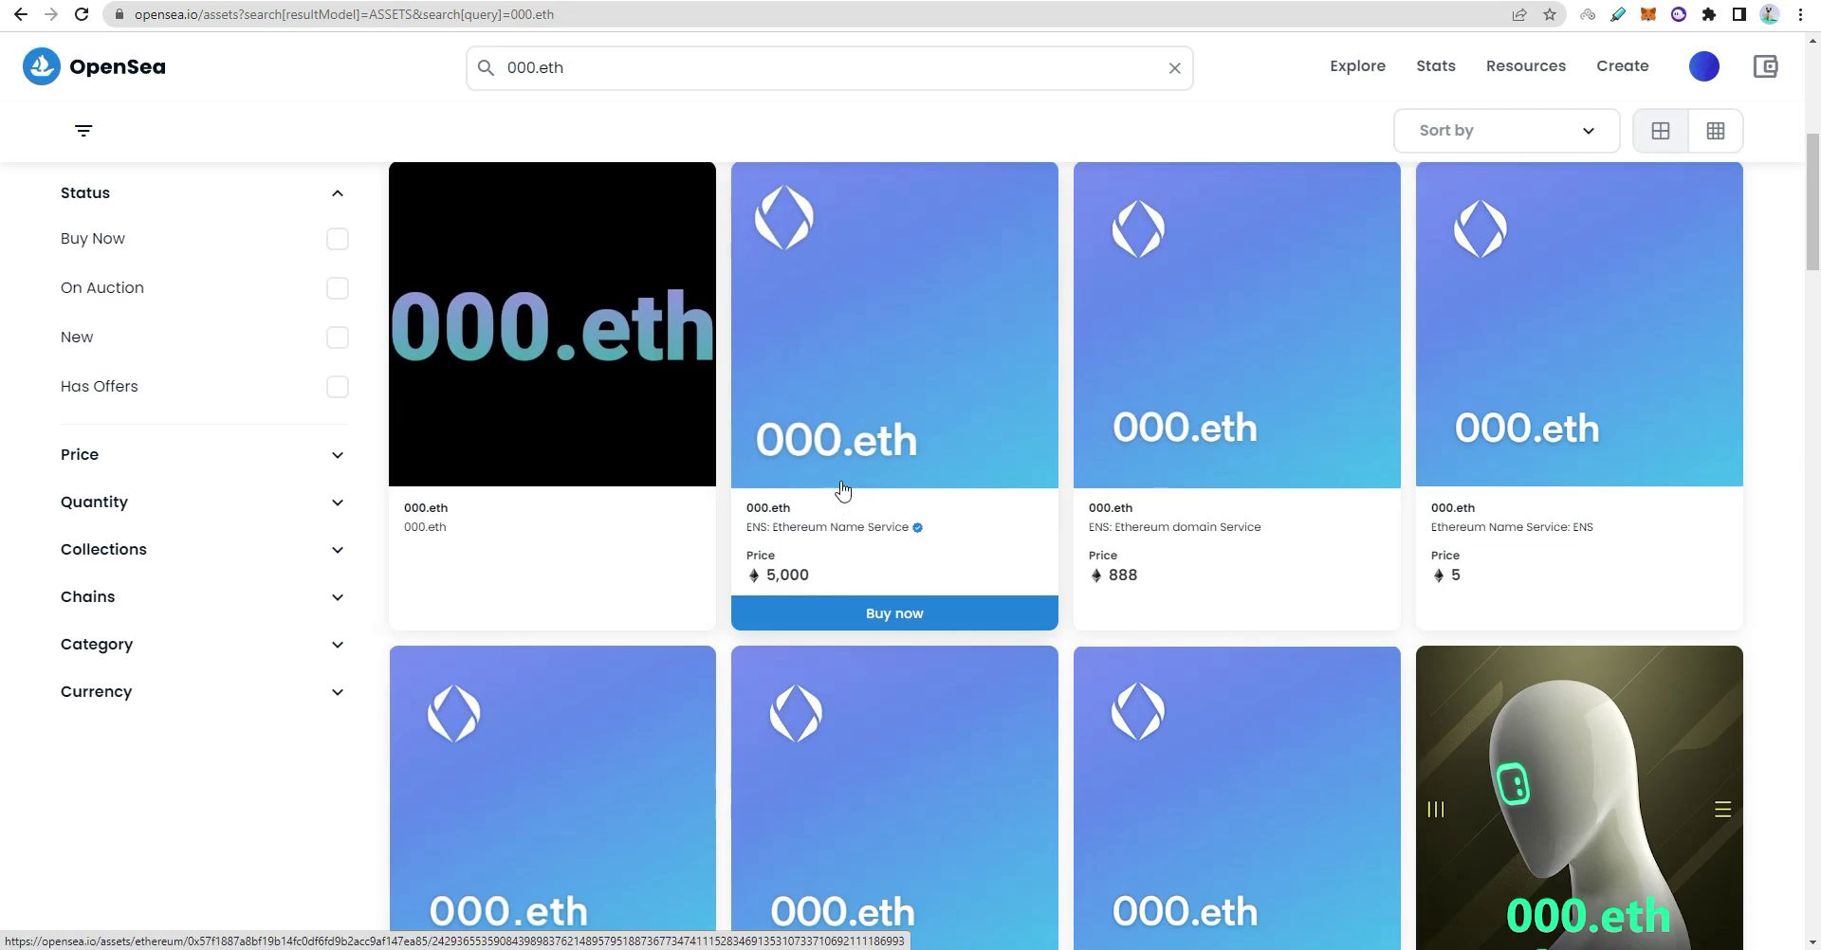
mouse_move(792, 580)
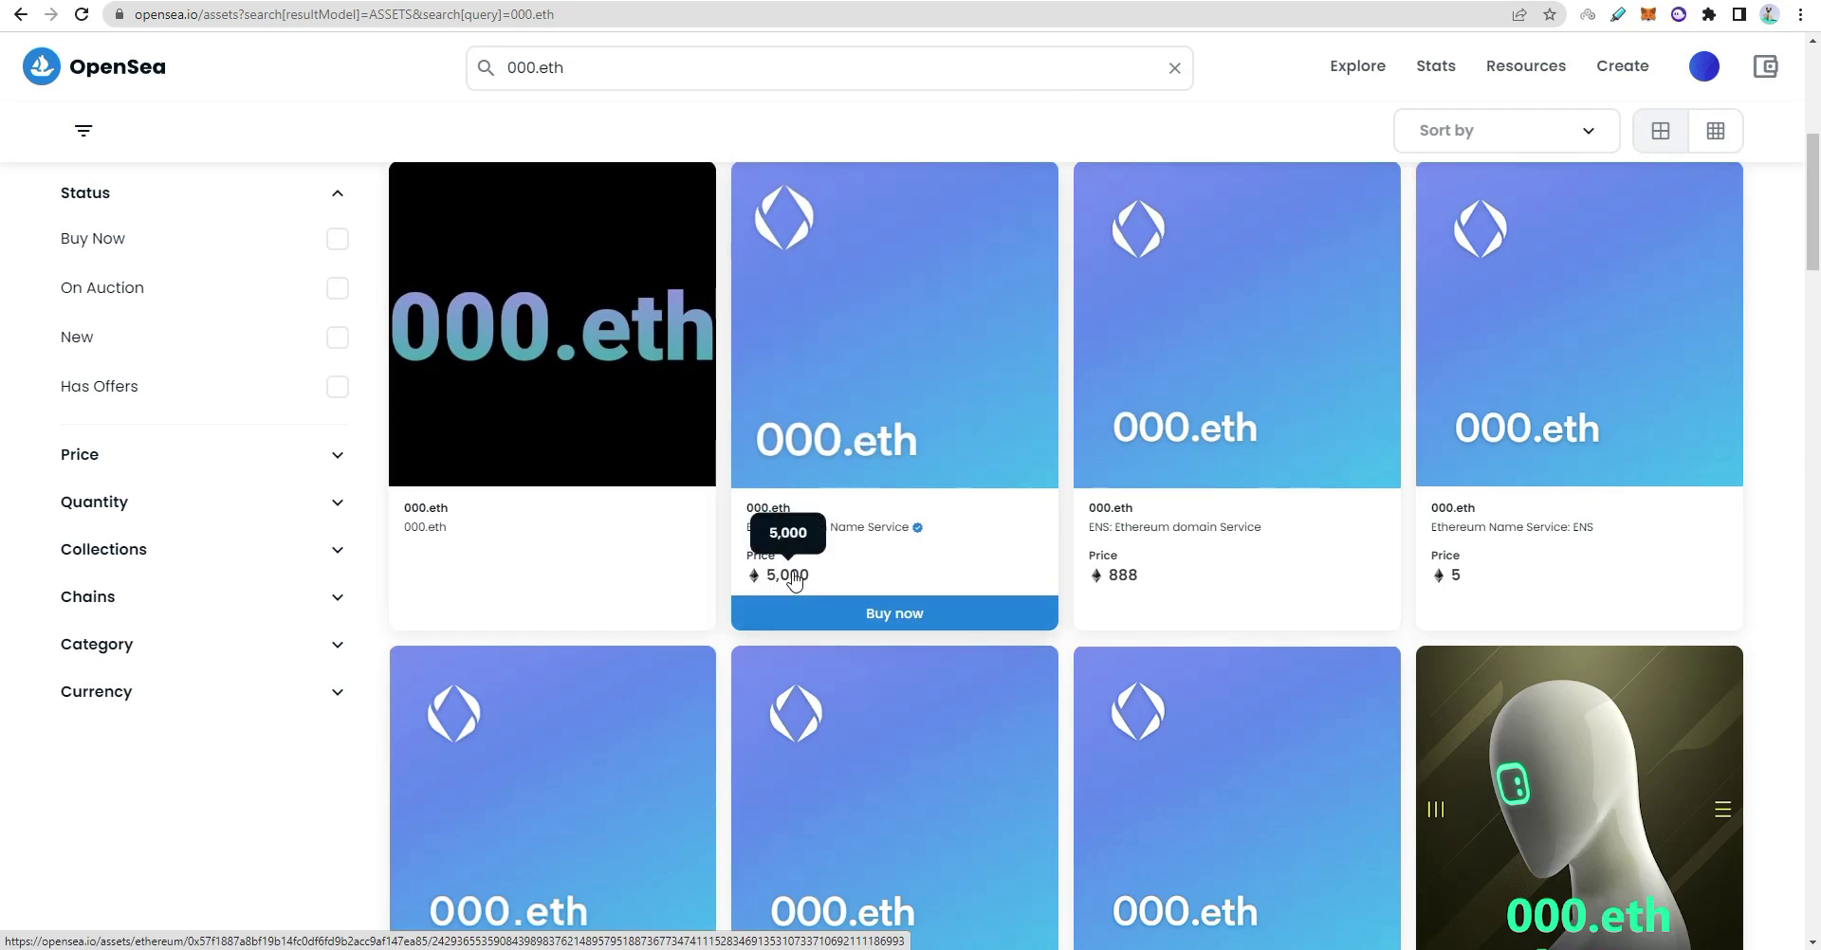
scroll(711, 313, "up", 1)
left_click(586, 74)
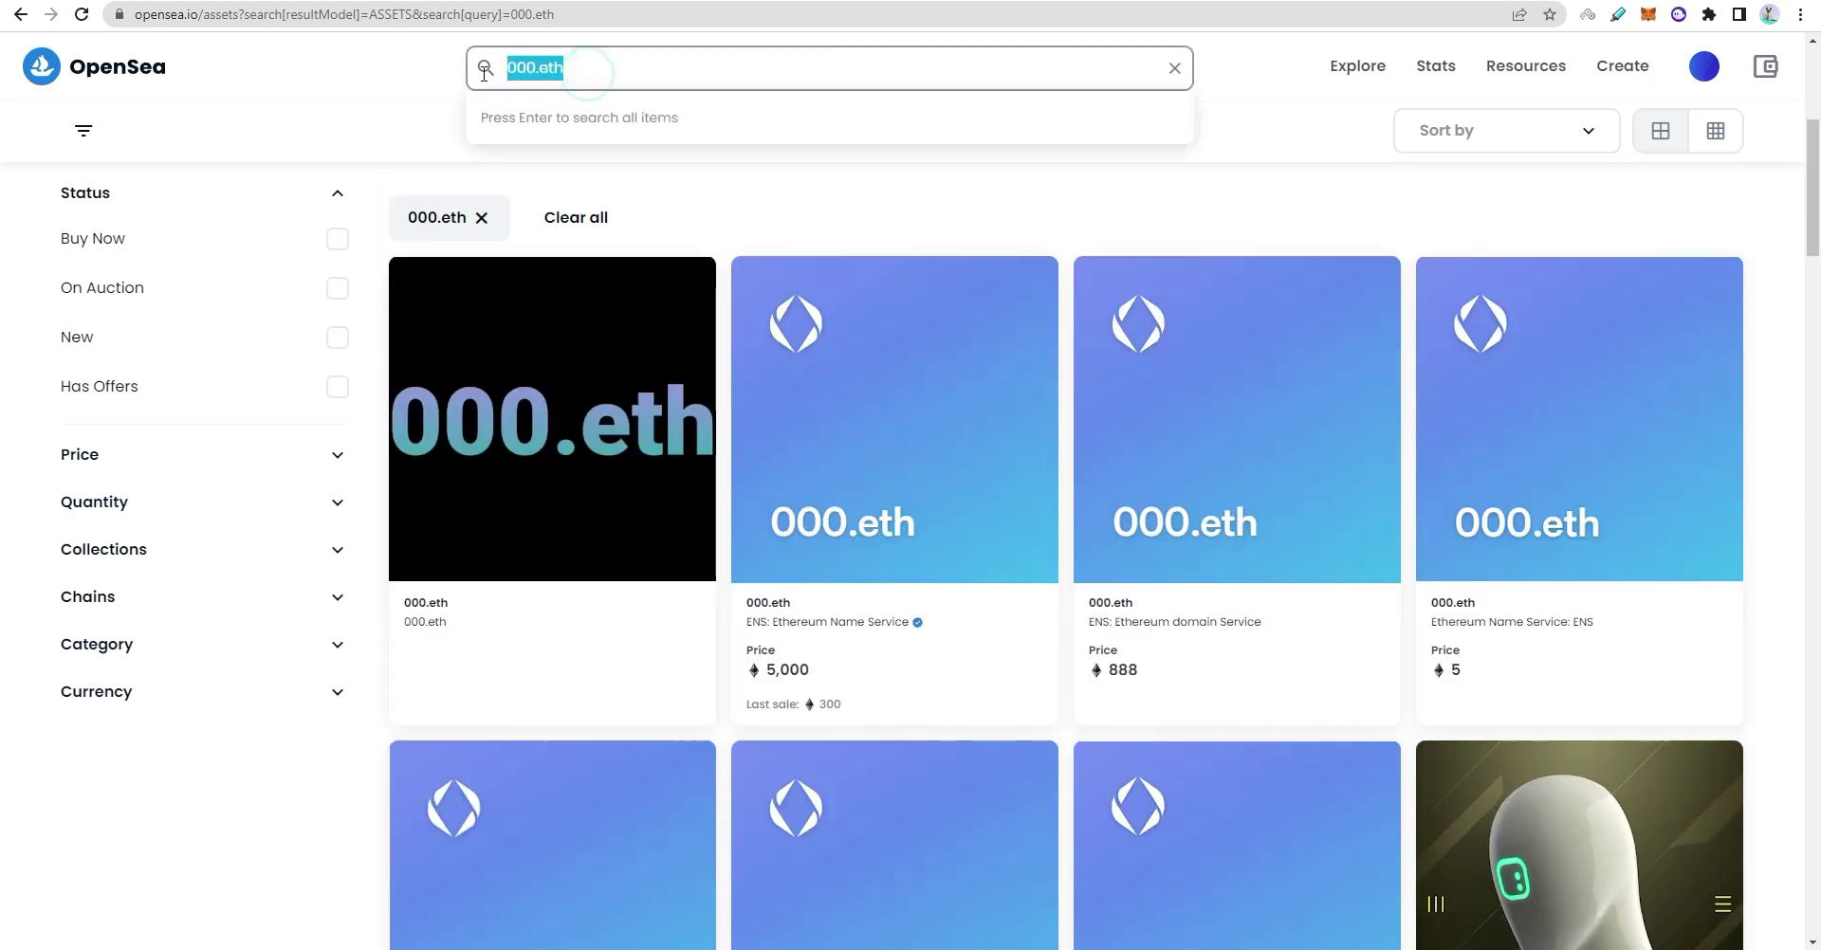
key("Return")
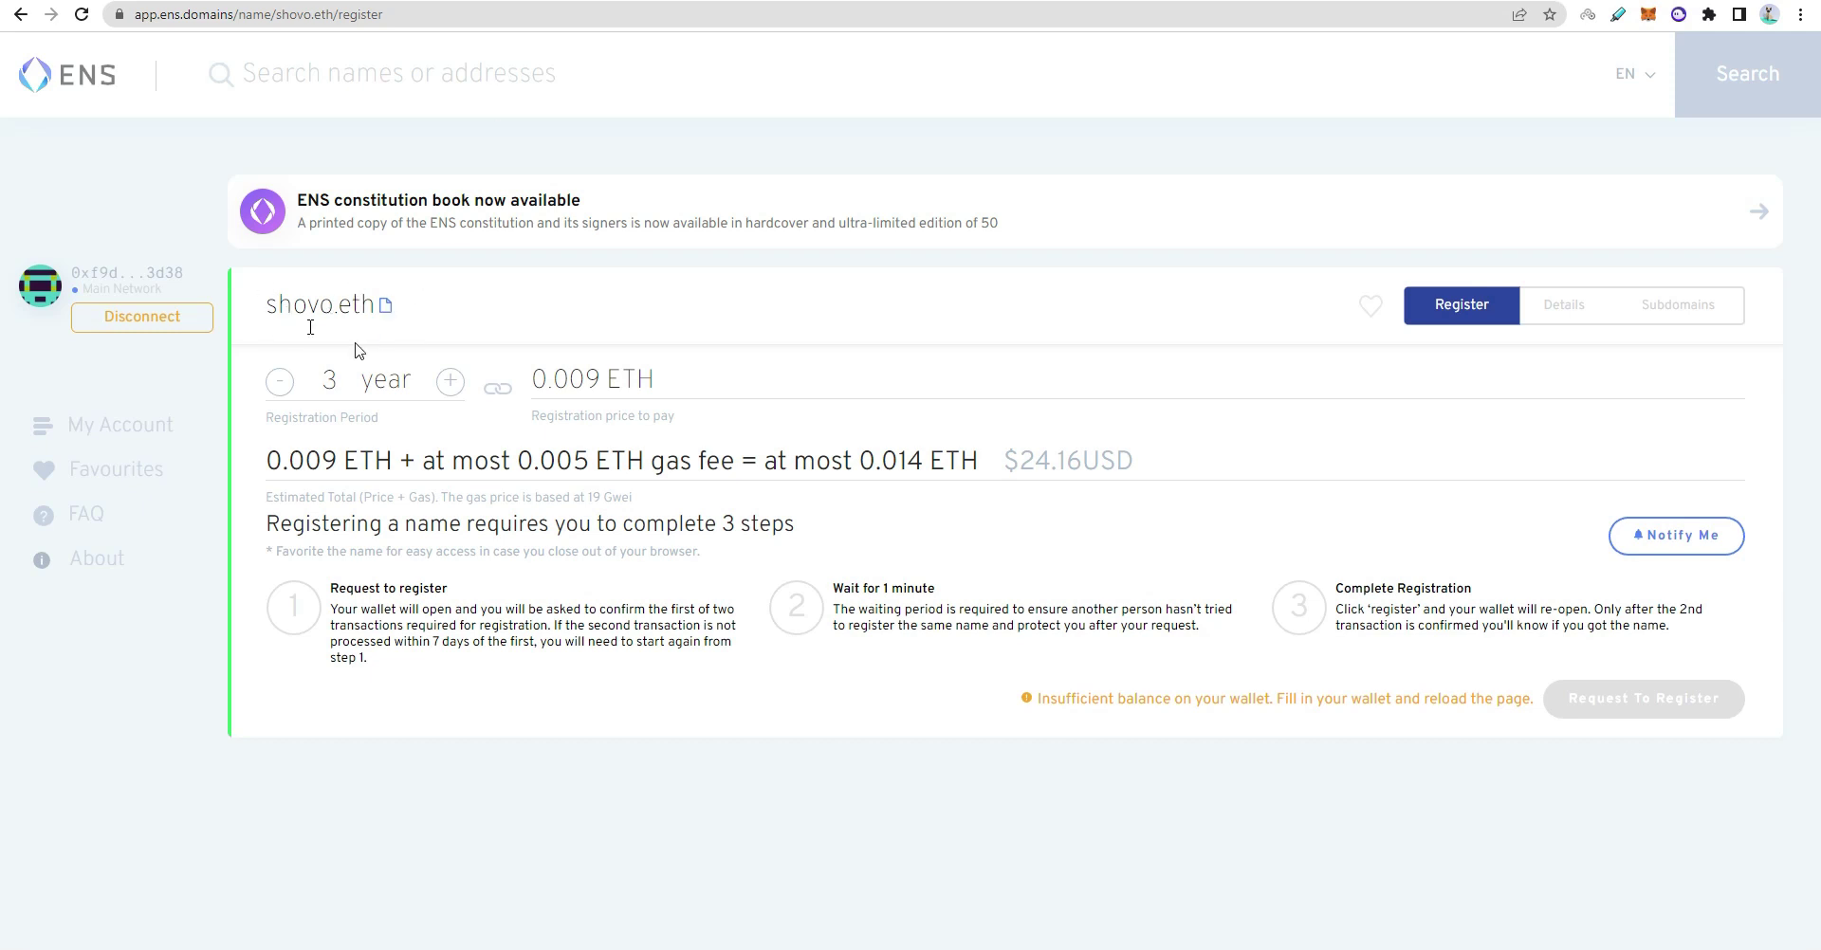
Add two years for a 5-year, 0.015 ETH shovo.eth registration, then switch to the CoinGecko tab
left_click(451, 381)
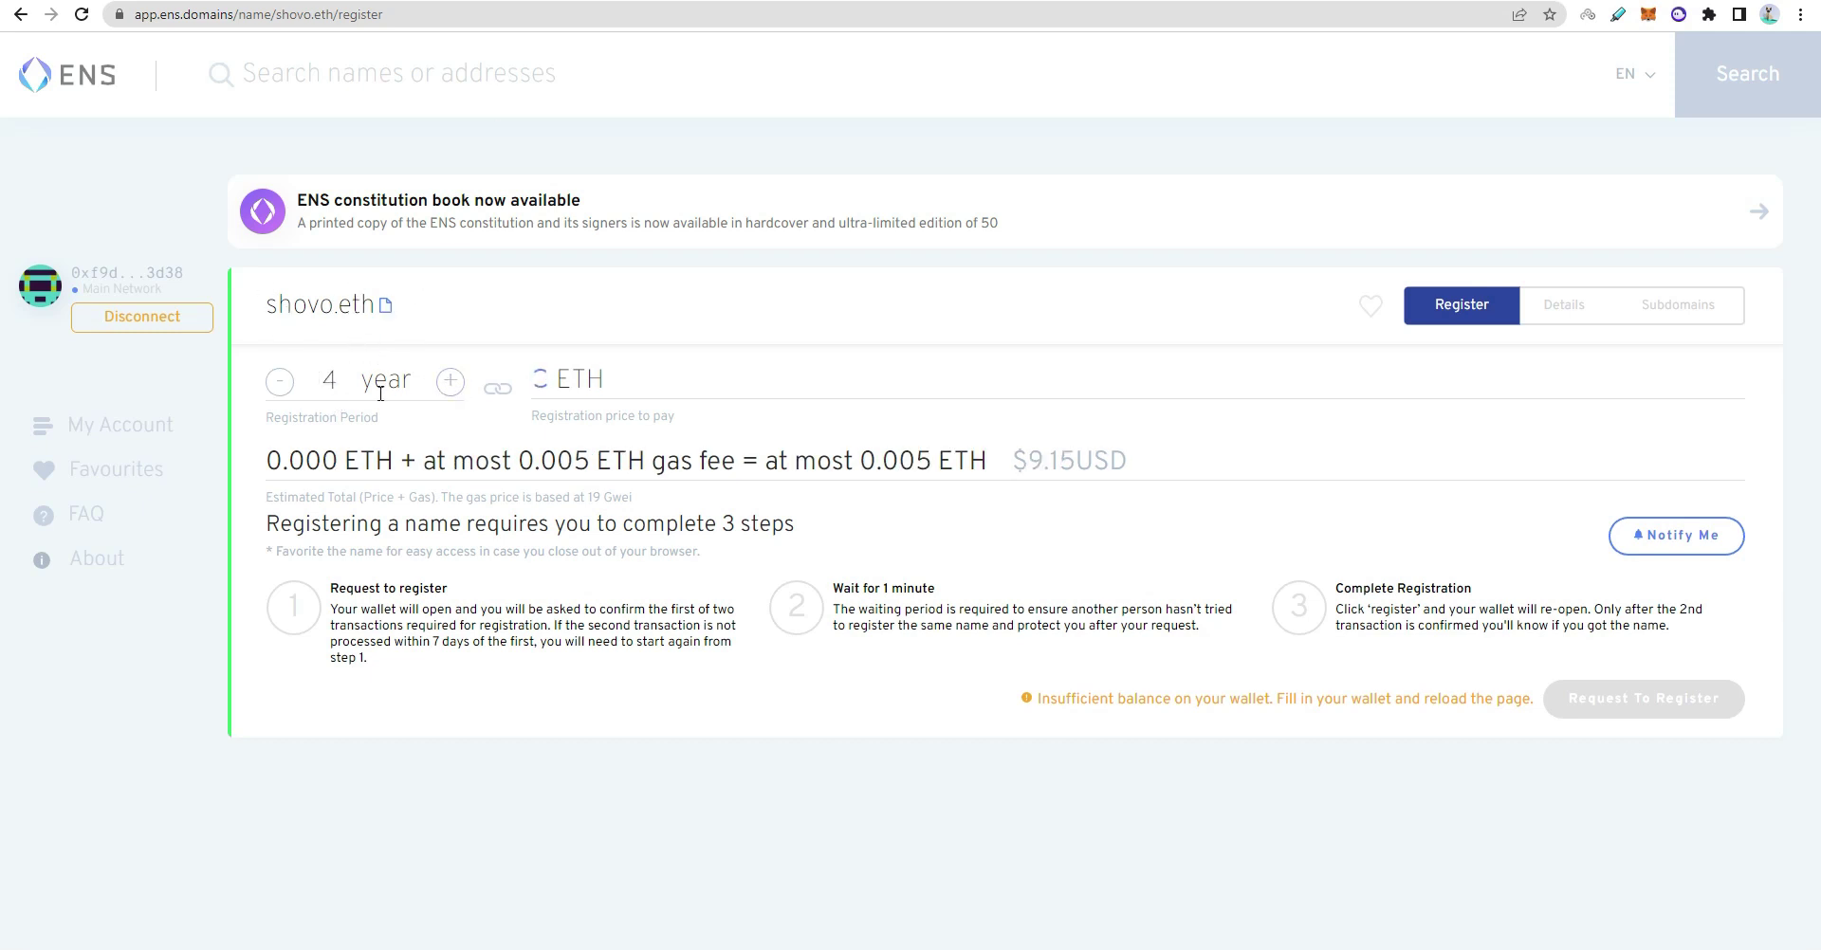
left_click(454, 387)
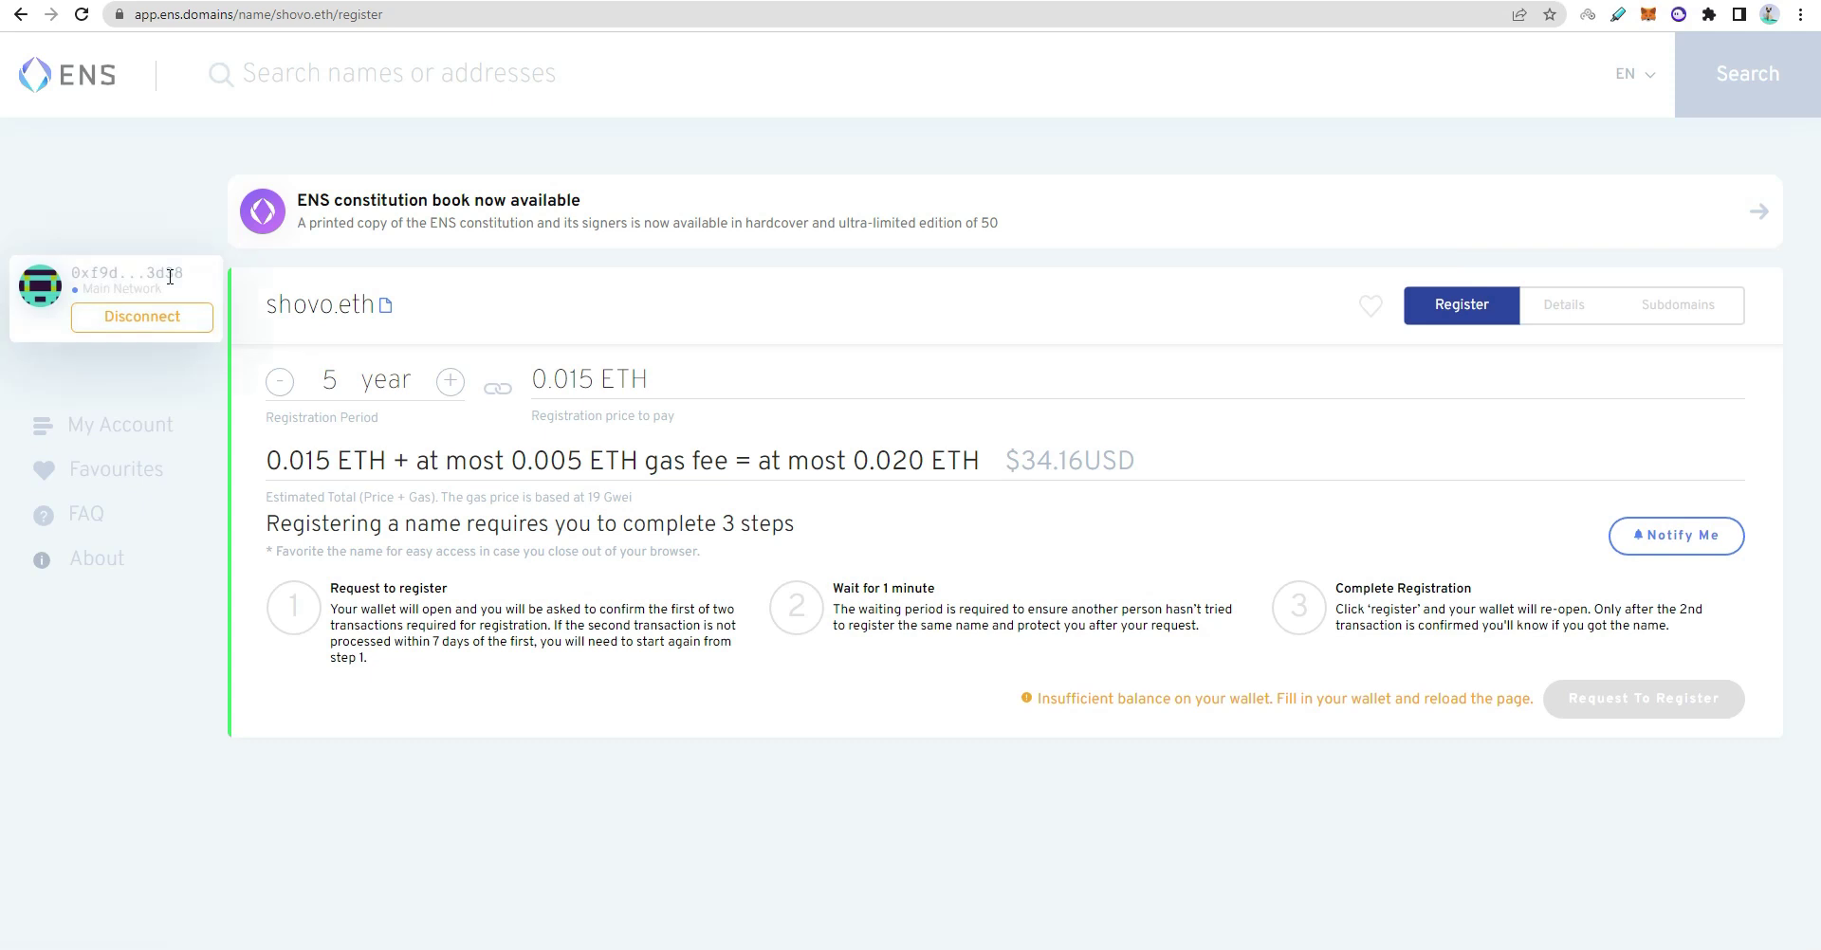
left_click_drag(71, 272, 195, 279)
key("ctrl+Tab")
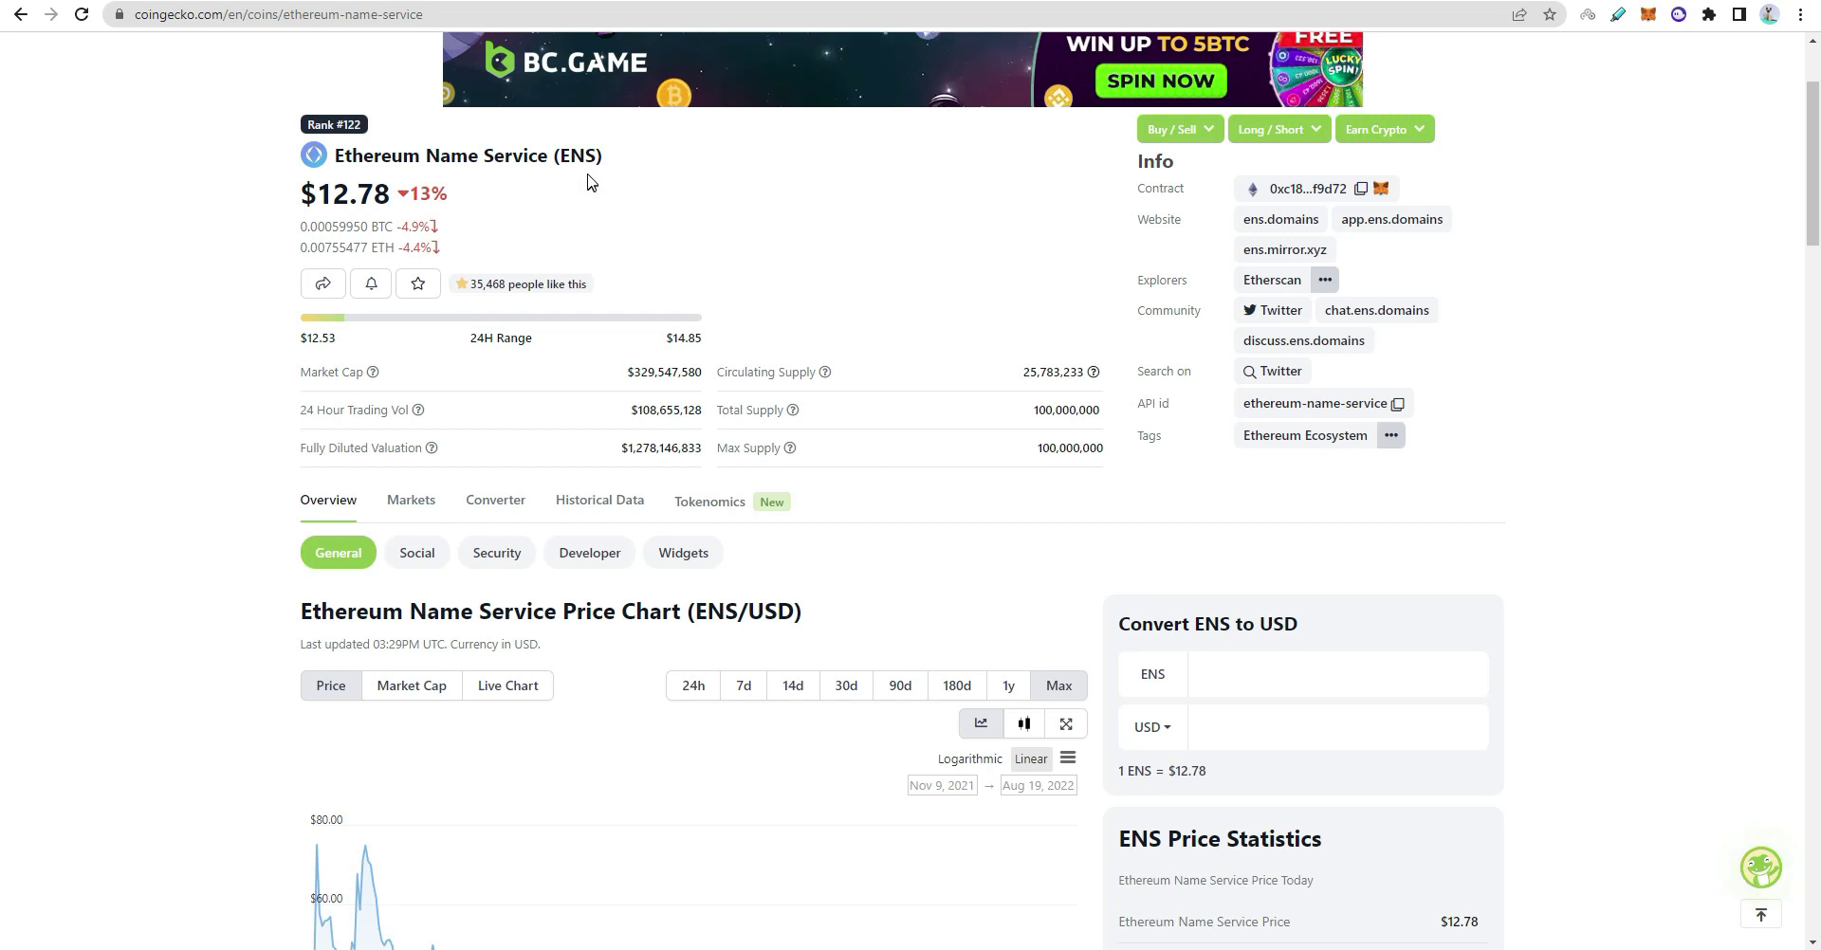
scroll(1561, 422, "down", 2)
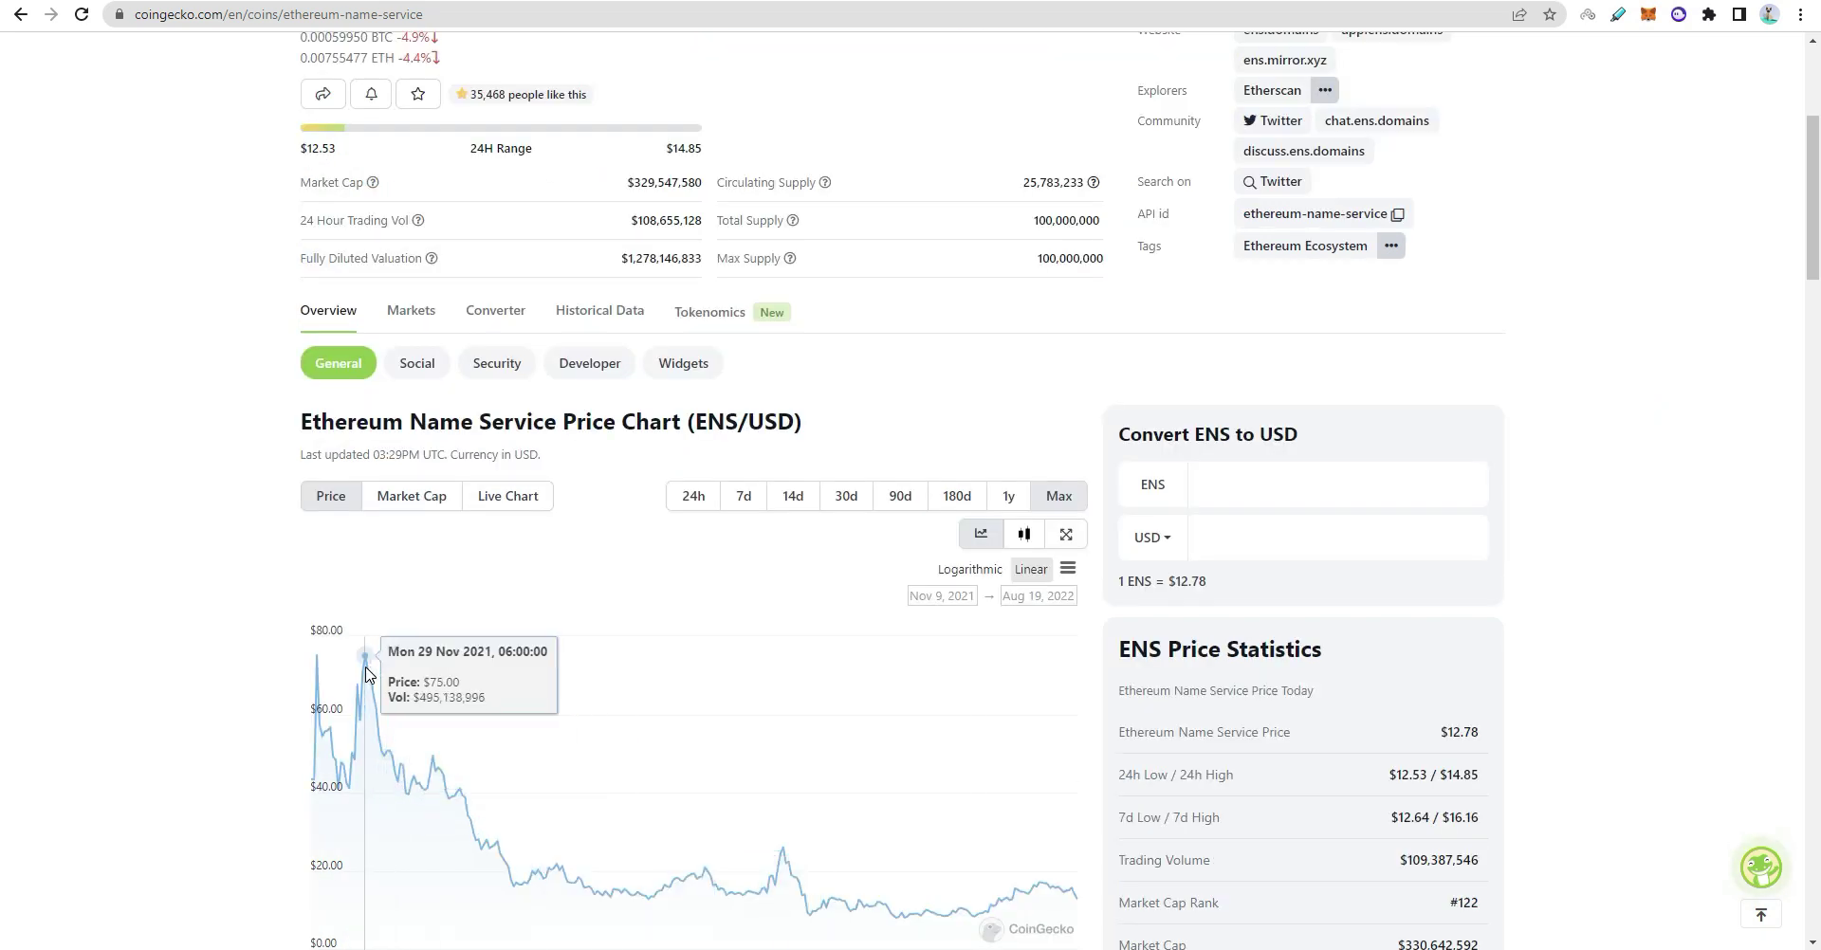
scroll(439, 381, "up", 4)
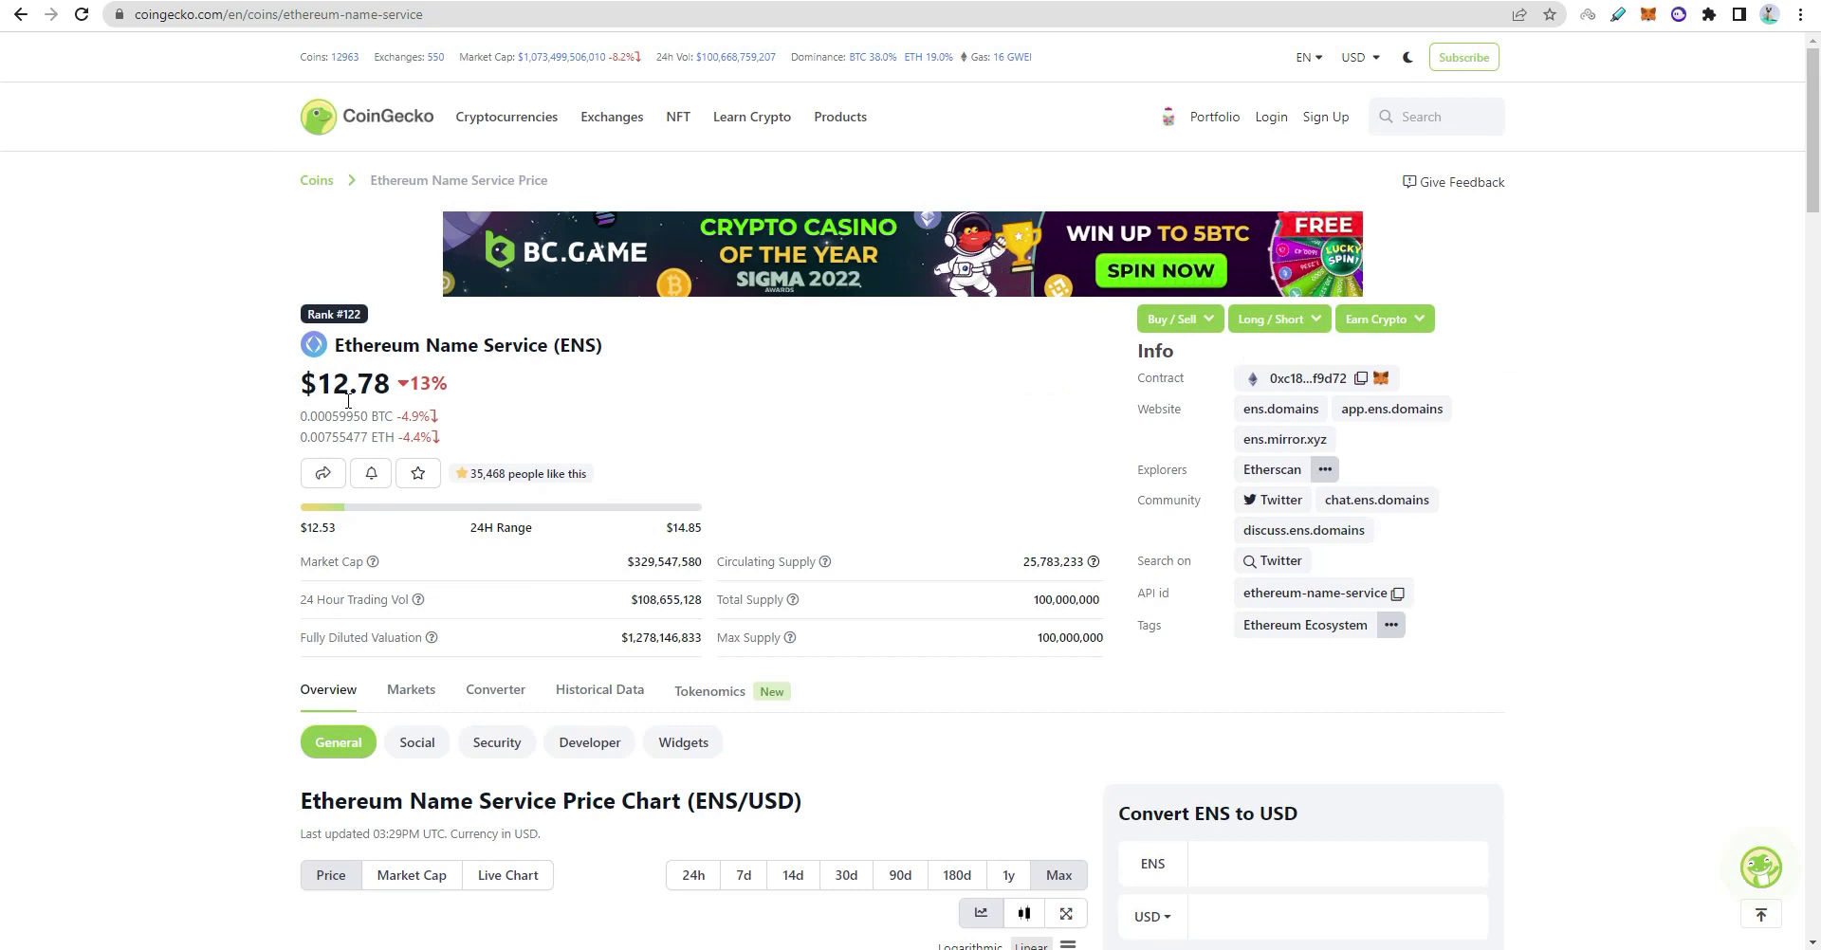
scroll(459, 418, "down", 1)
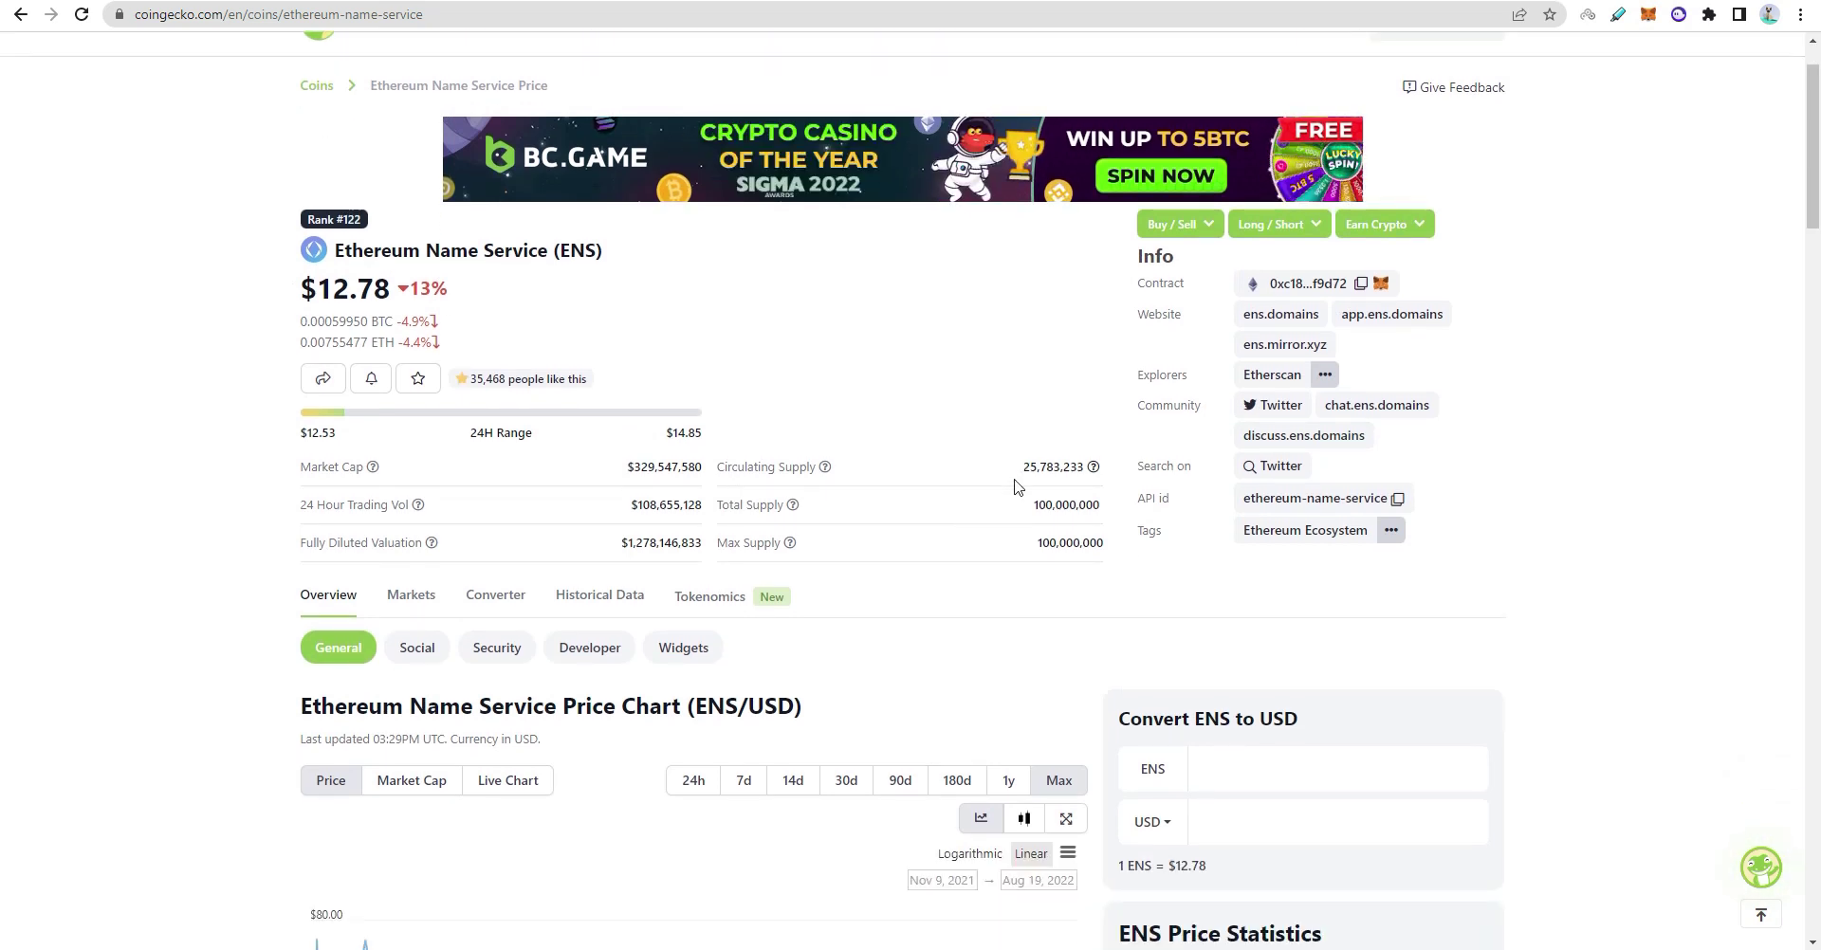
left_click_drag(1022, 469, 1084, 471)
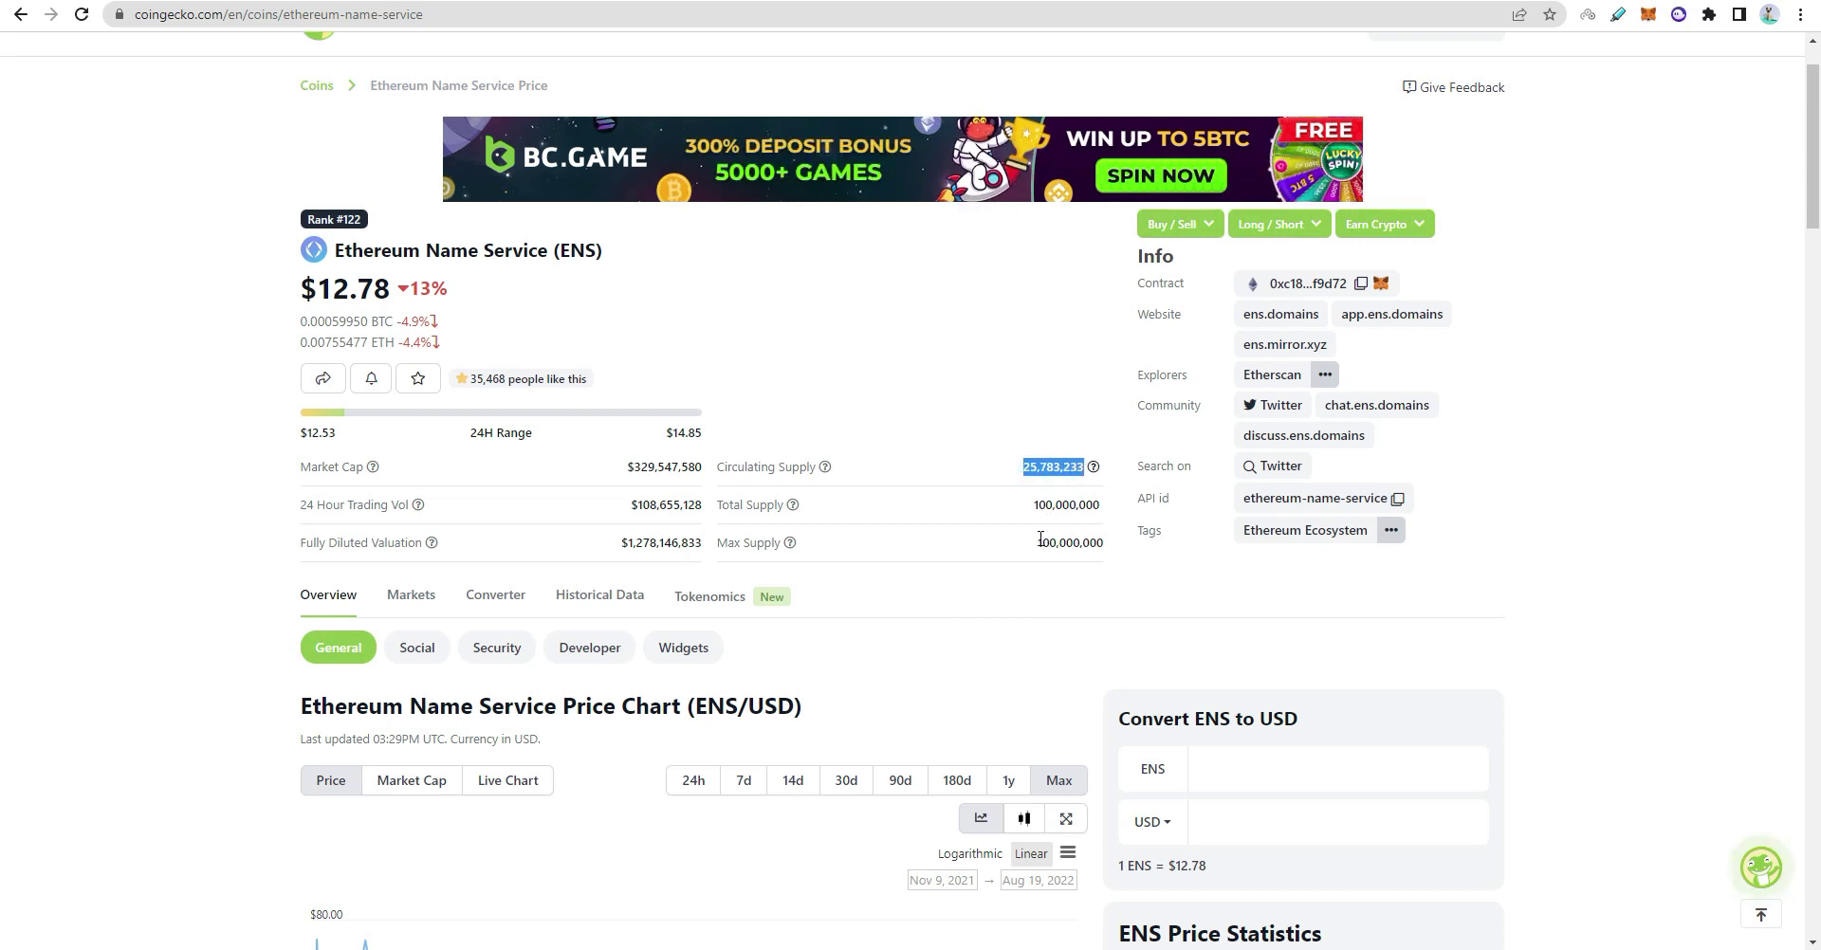
left_click_drag(1036, 543, 1106, 548)
left_click(1065, 559)
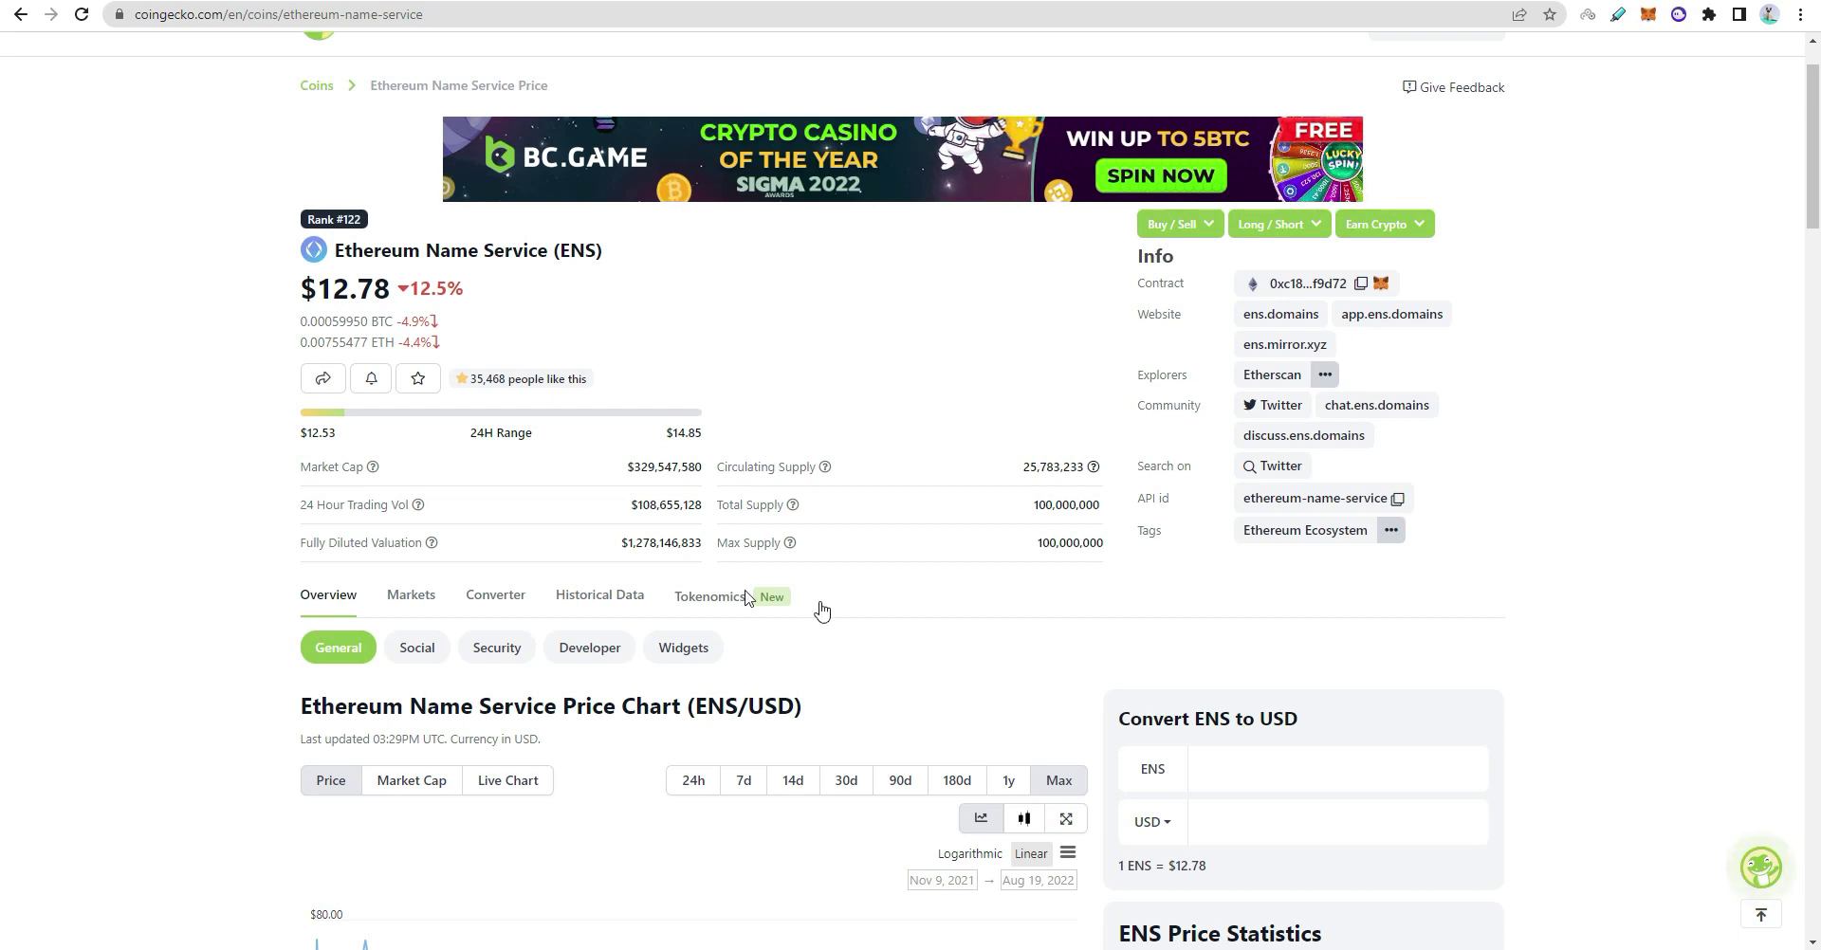
left_click_drag(1102, 504, 1020, 514)
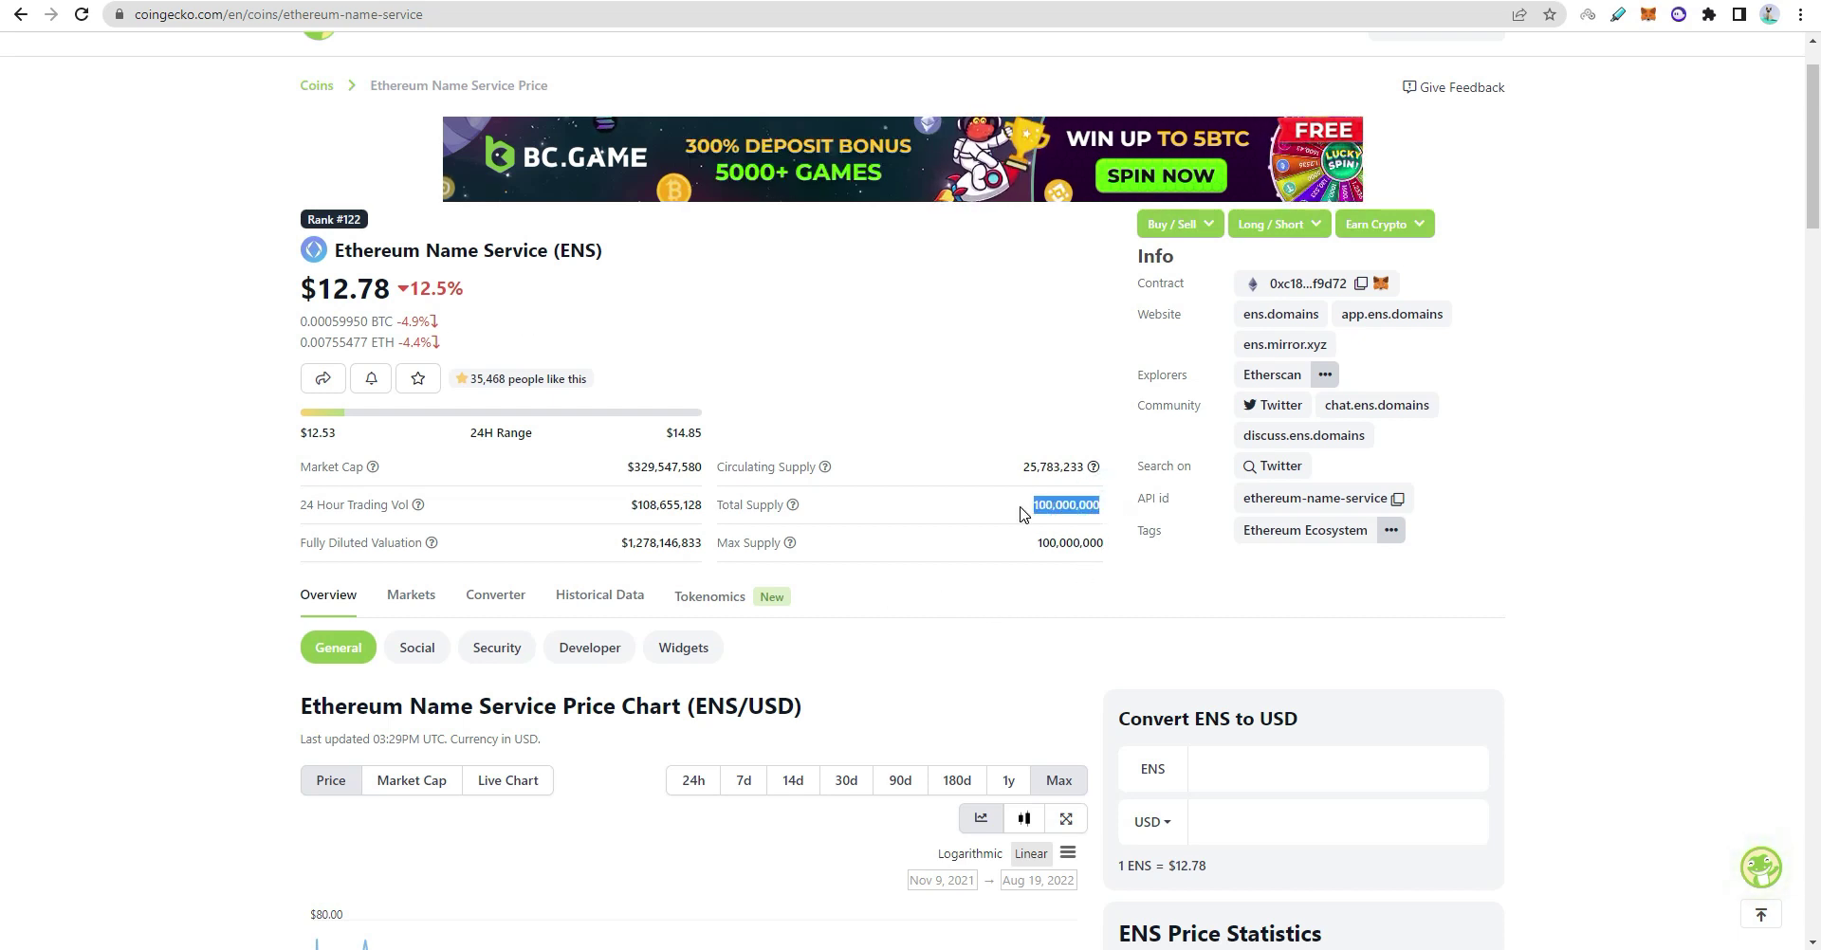
double_click(1047, 470)
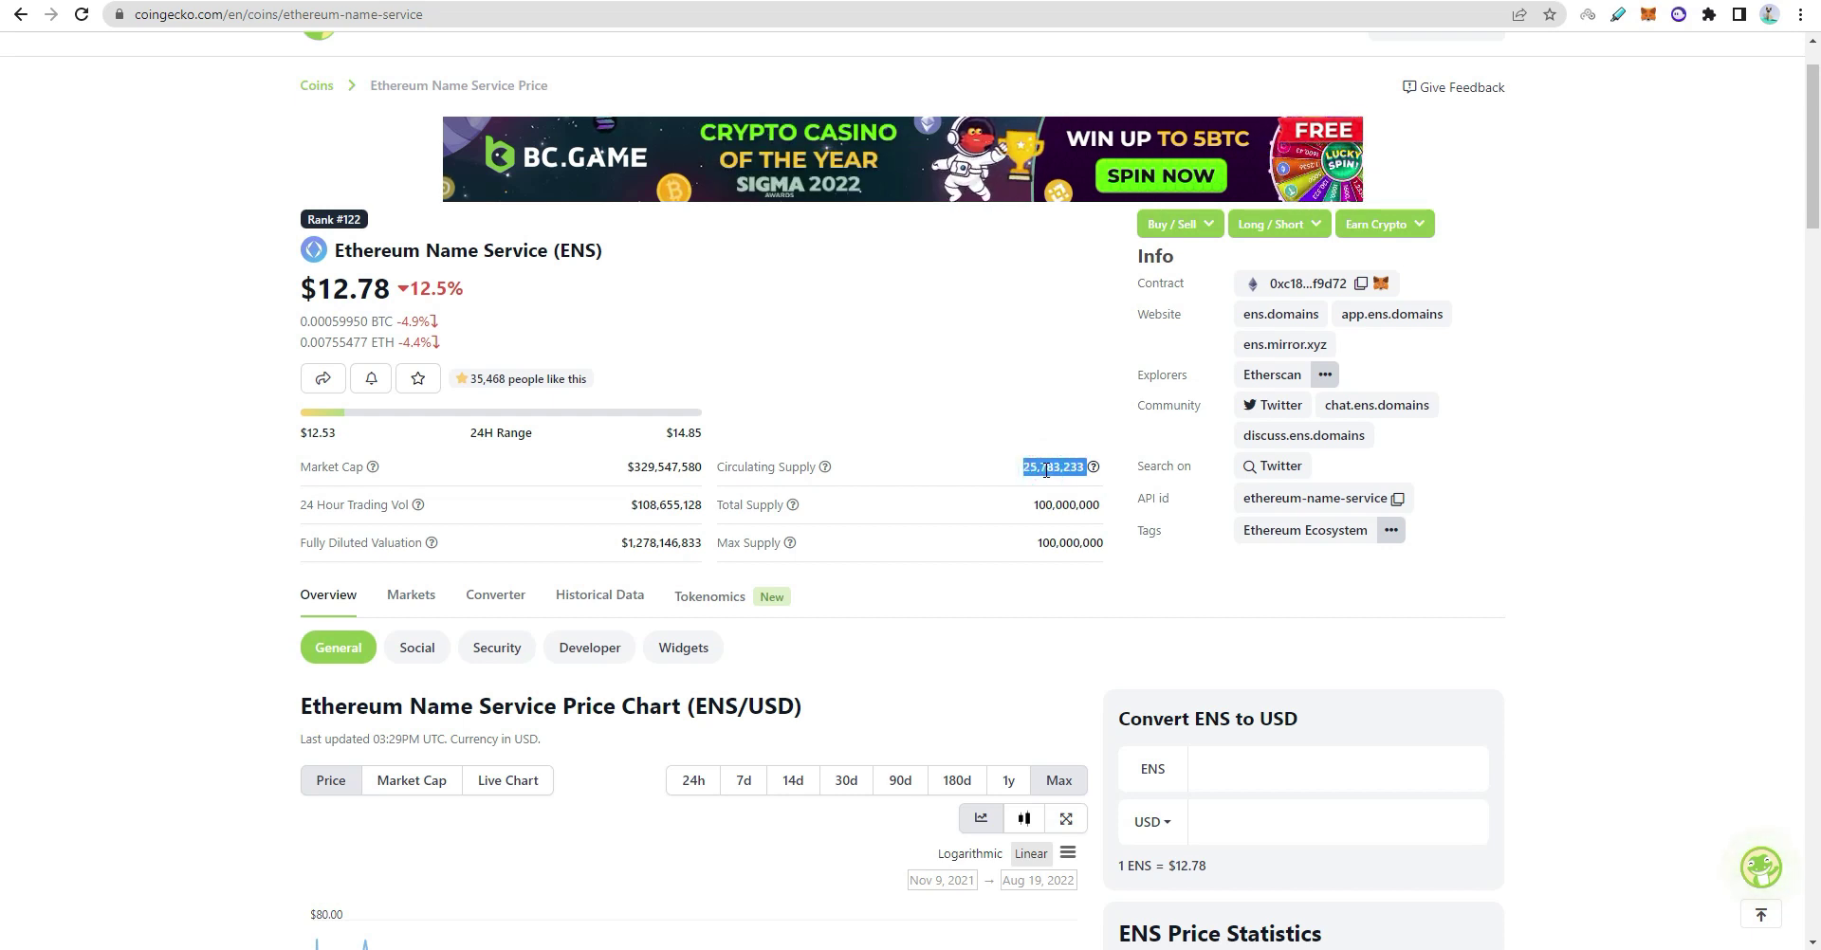